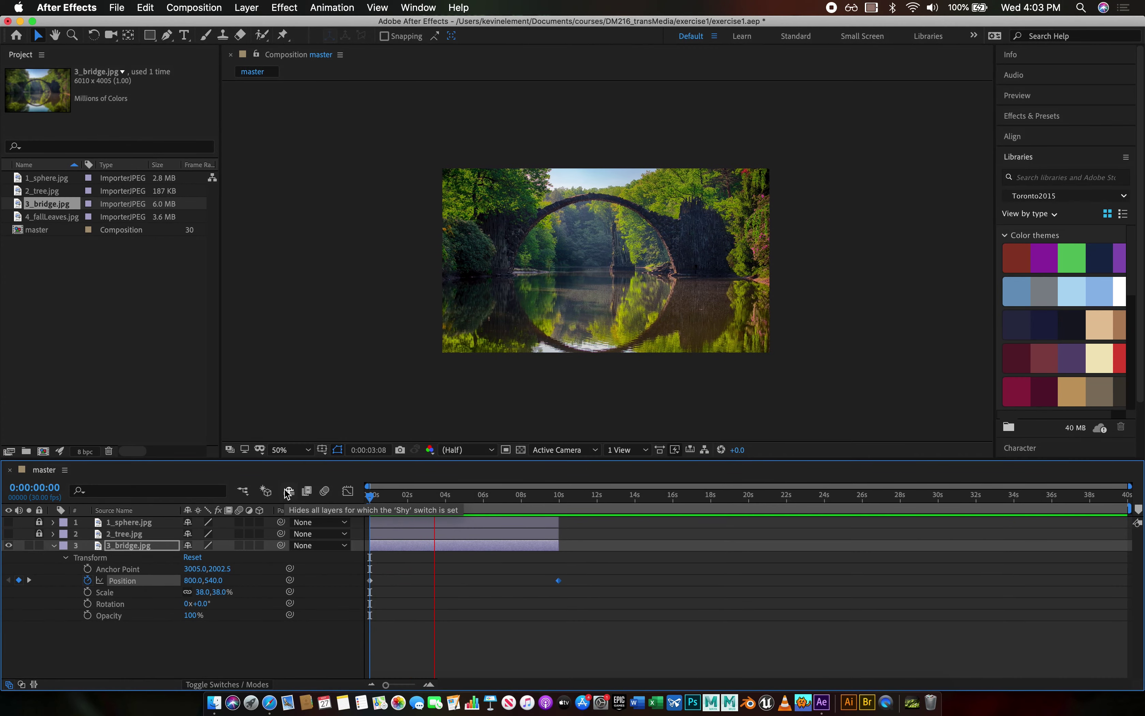
Stop the preview, collapse the 3_bridge.jpg layer, and lock and hide it.
key(space)
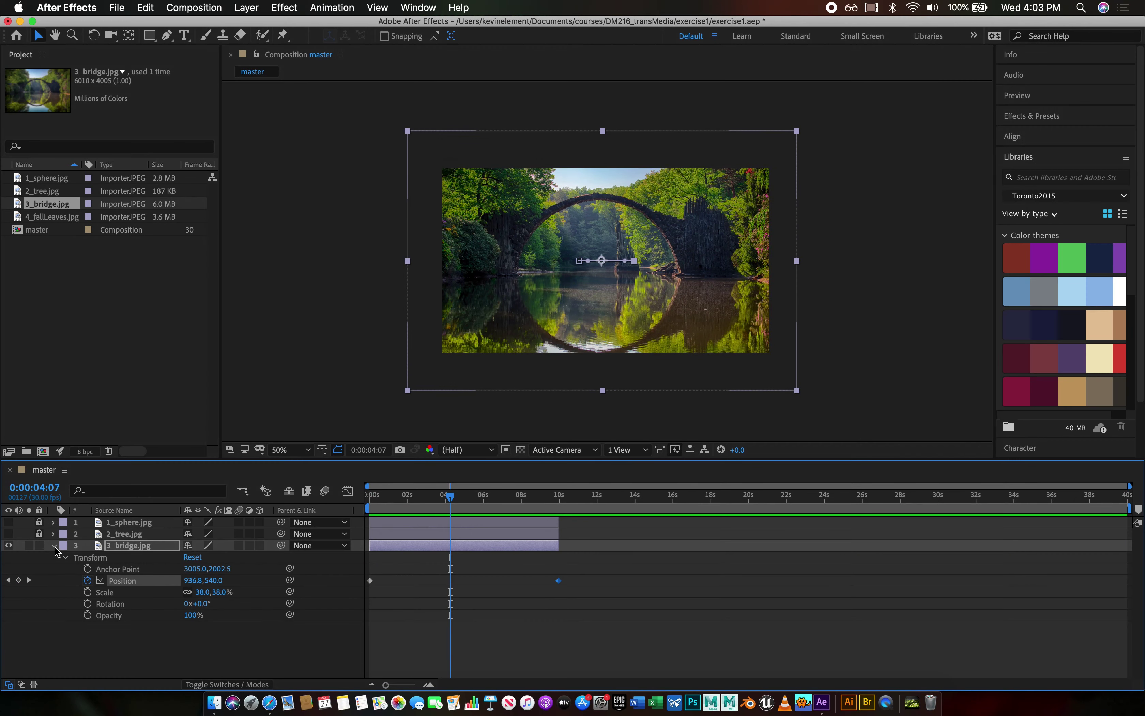
click(53, 547)
click(40, 546)
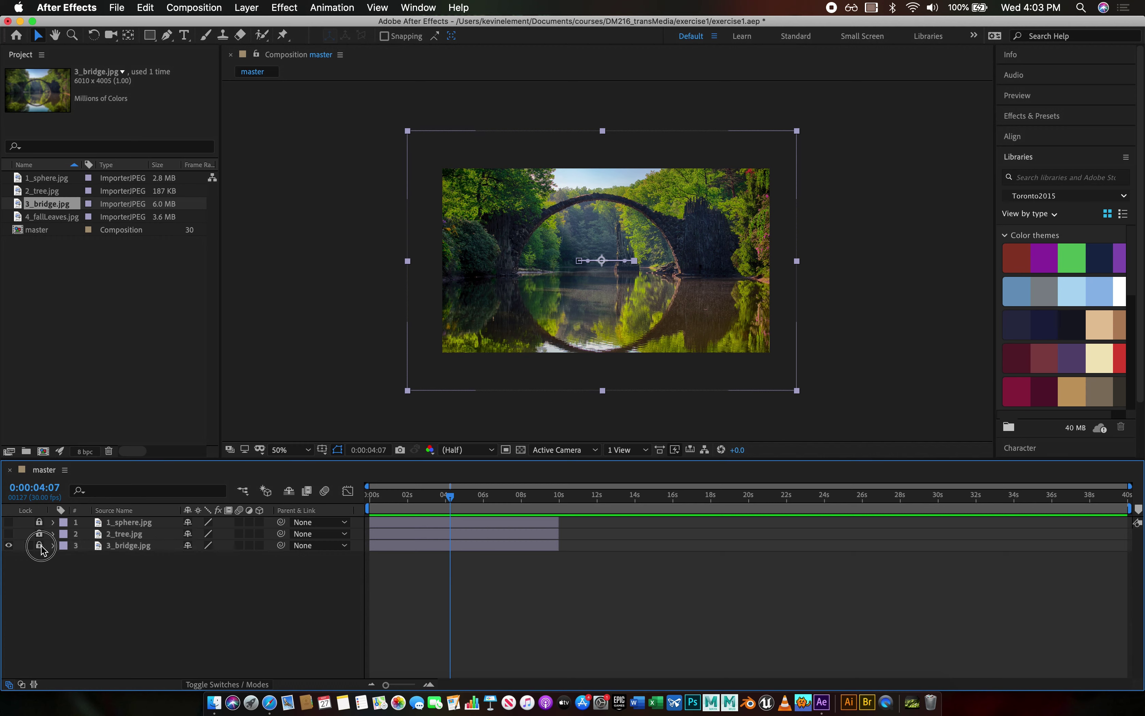
click(9, 546)
Add 4_fallLeaves.jpg to the master comp as layer 4 and scale it to 59%.
click(44, 218)
drag(44, 222, 56, 619)
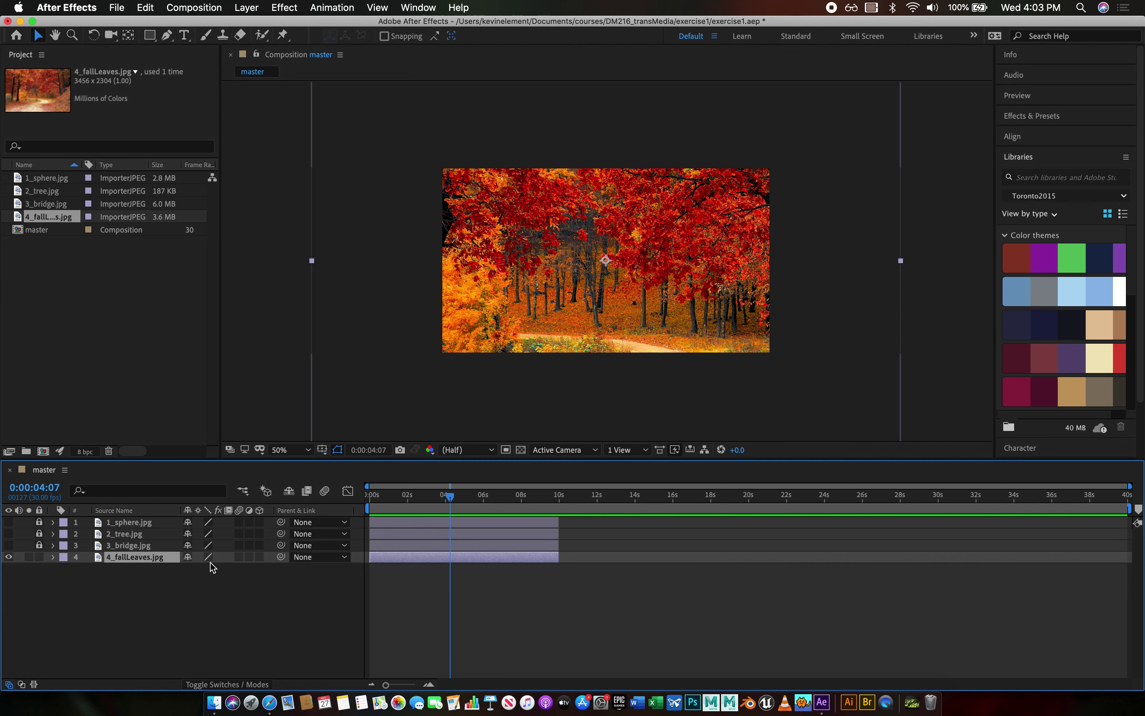
click(53, 556)
click(64, 569)
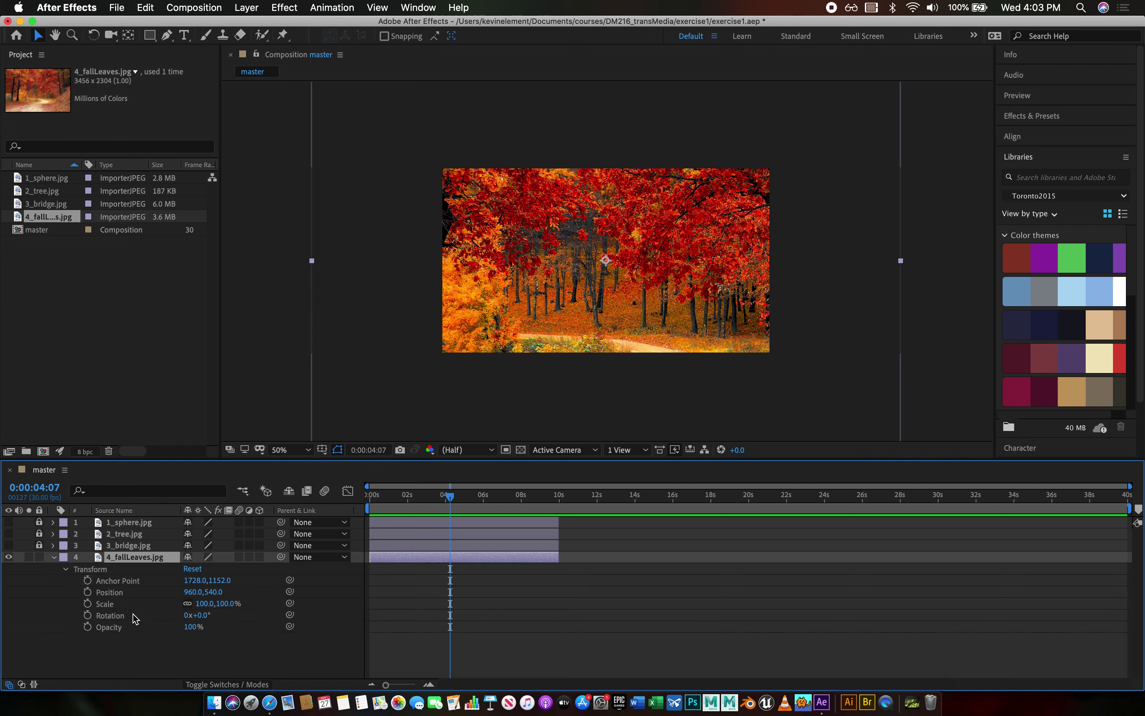
drag(203, 603, 178, 600)
key(super+Tab)
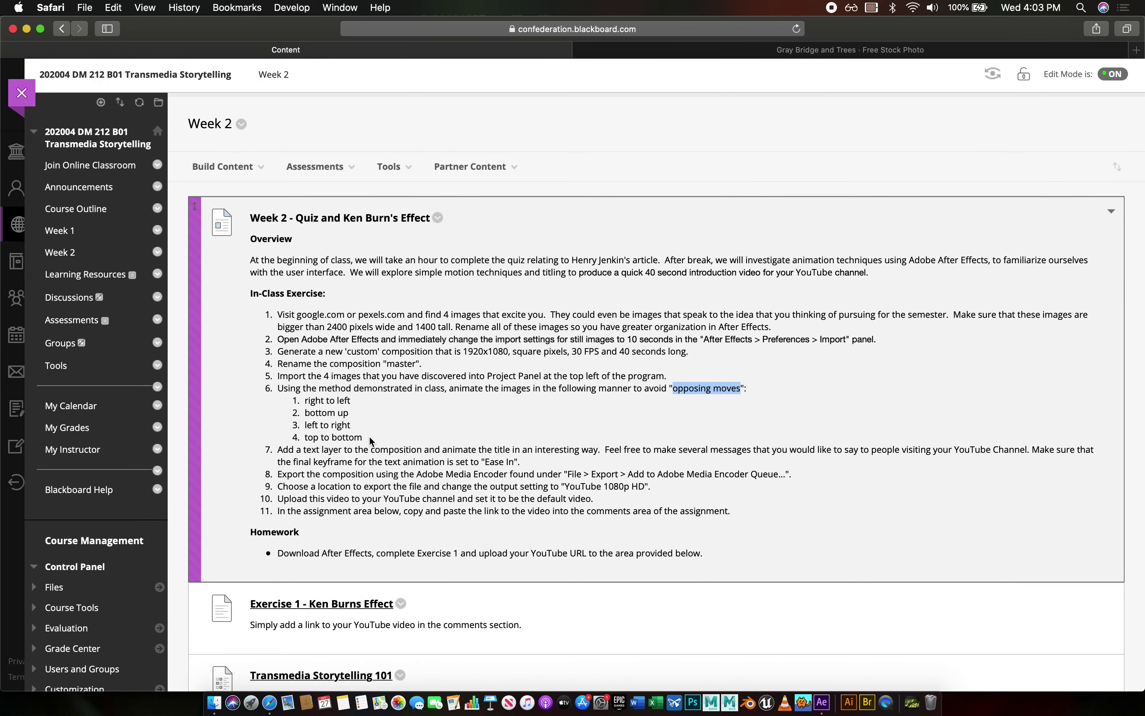
key(super+Tab)
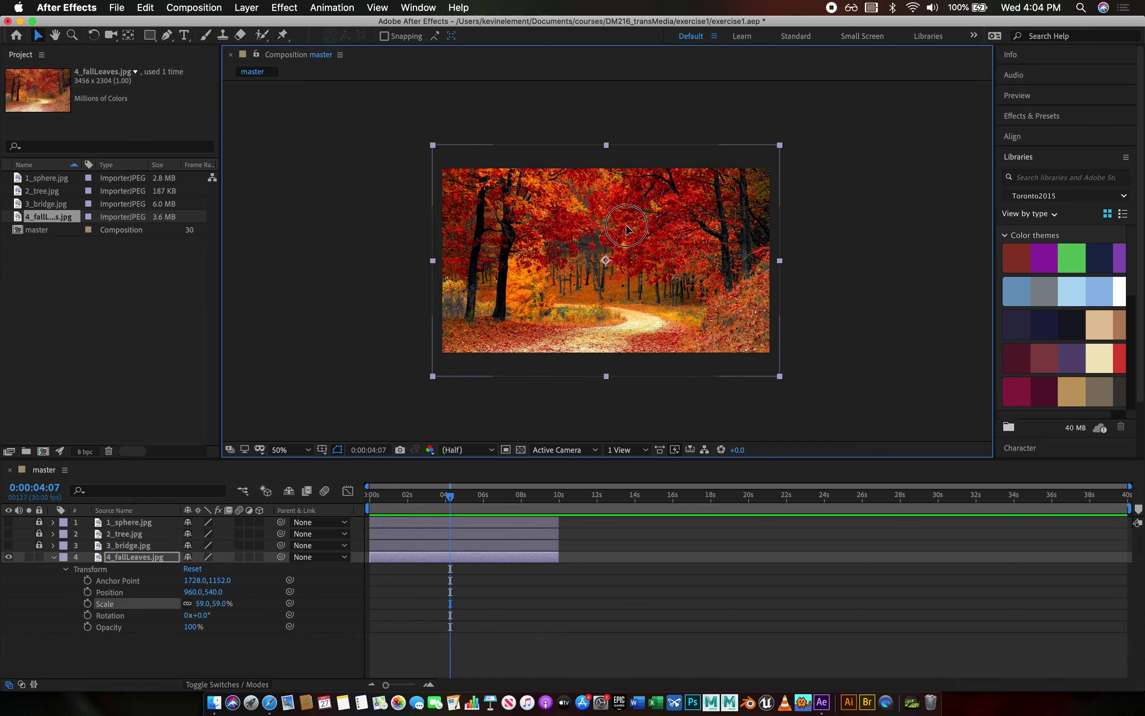
Raise 4_fallLeaves.jpg to Position 960,428 and set a starting Position keyframe at 0 s.
mouse_move(626, 229)
mouse_down()
mouse_move(626, 244)
mouse_move(627, 209)
mouse_up()
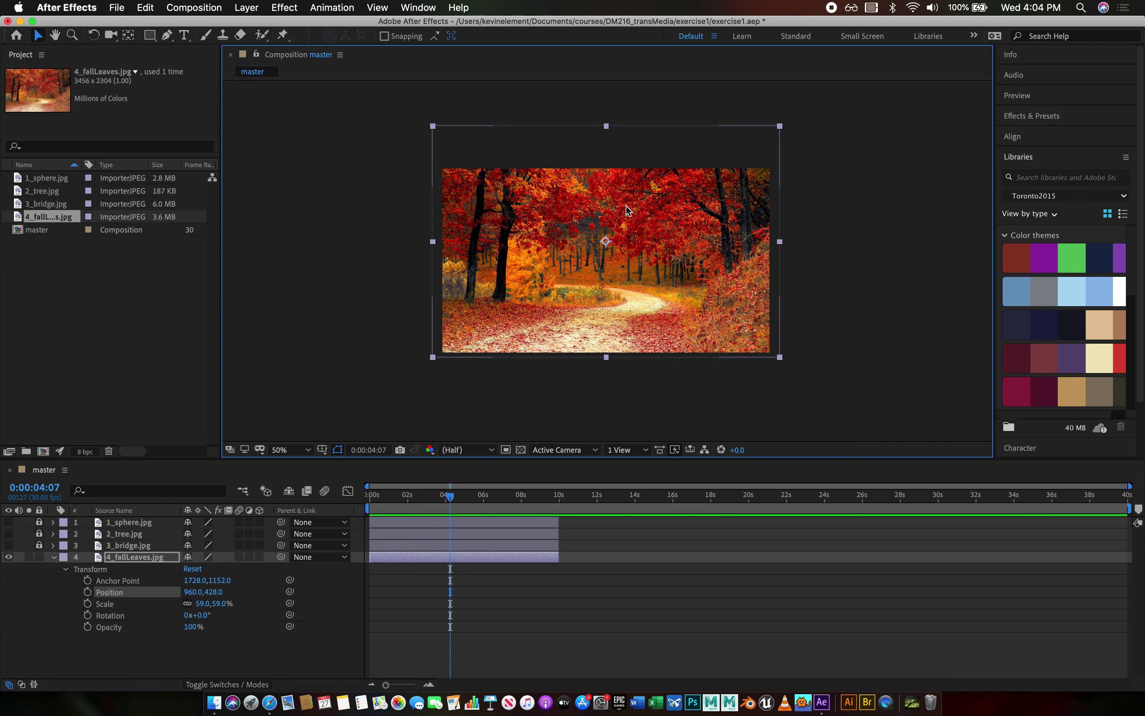
click(450, 497)
drag(450, 500, 345, 501)
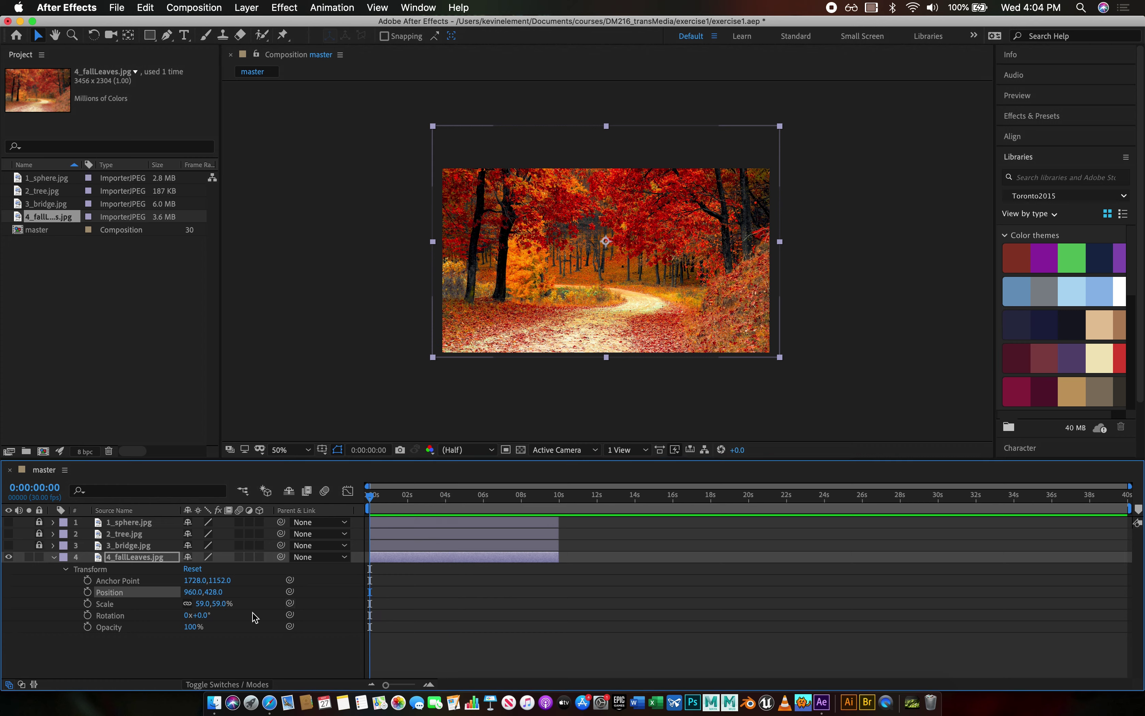
click(87, 592)
At 9:29, lower the fall leaves photo to 960,640 to create its end Position keyframe.
click(52, 546)
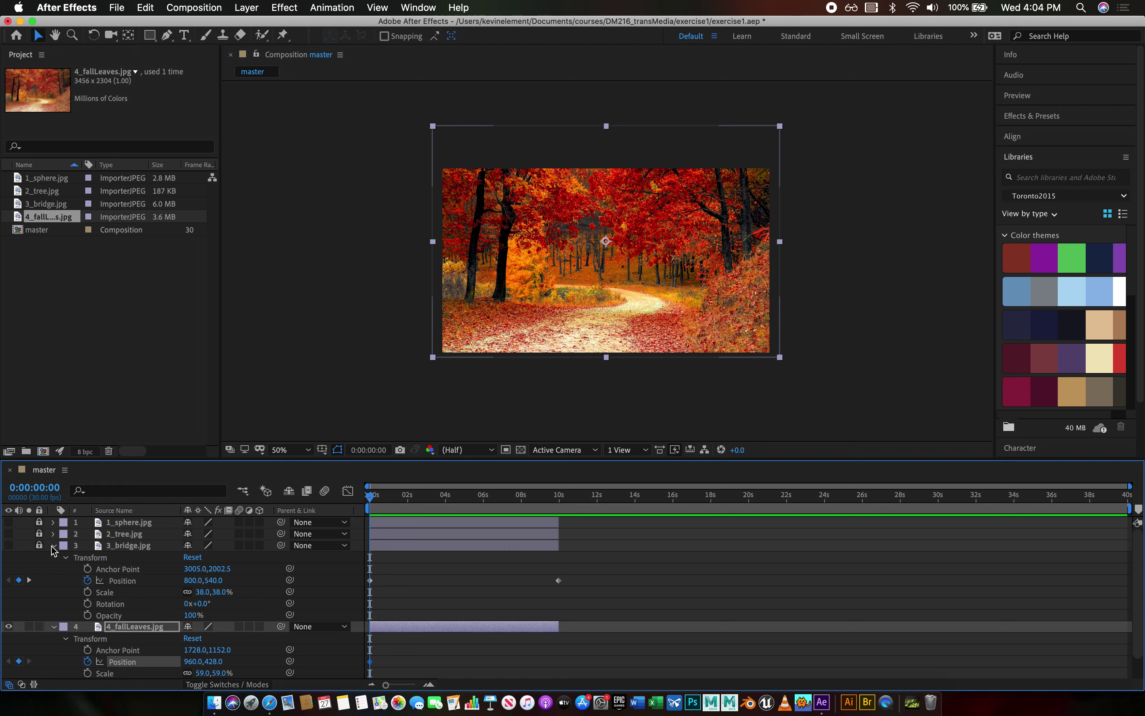
click(29, 580)
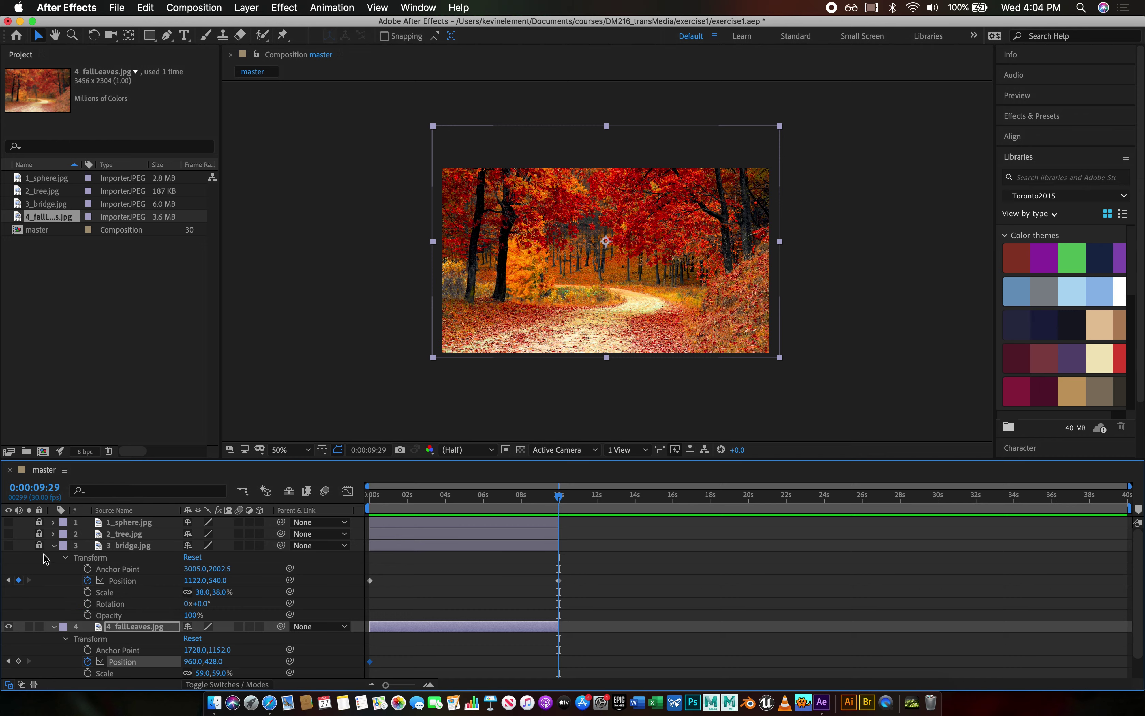
click(53, 545)
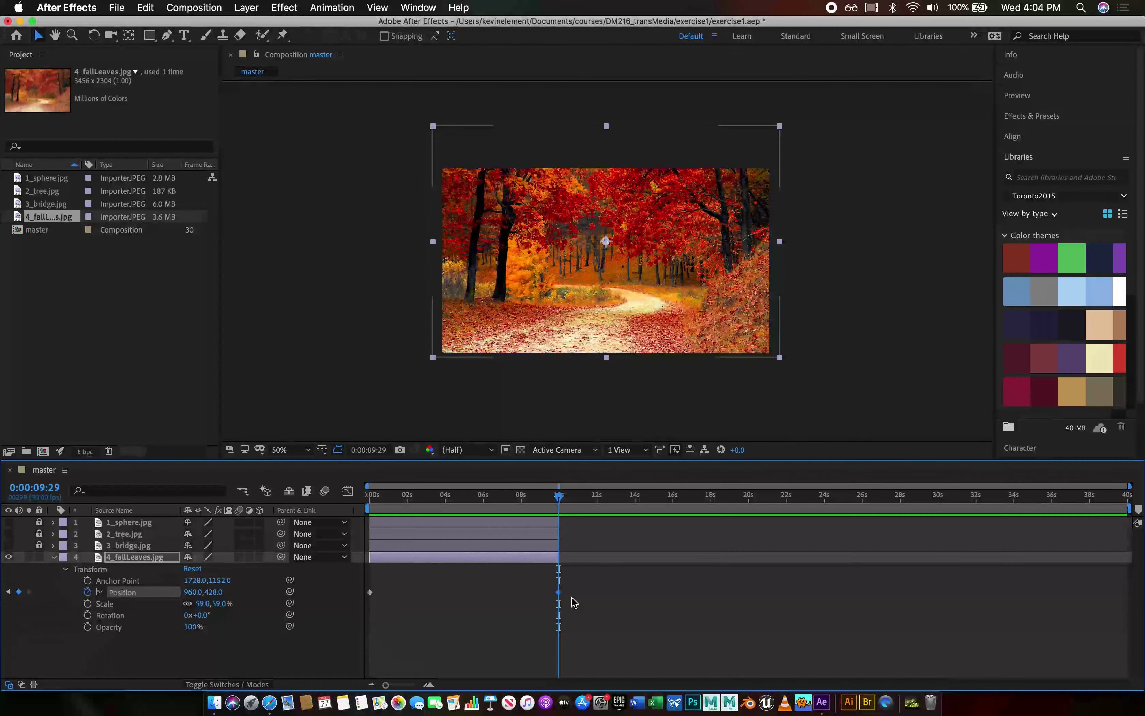
click(681, 247)
drag(682, 248, 682, 266)
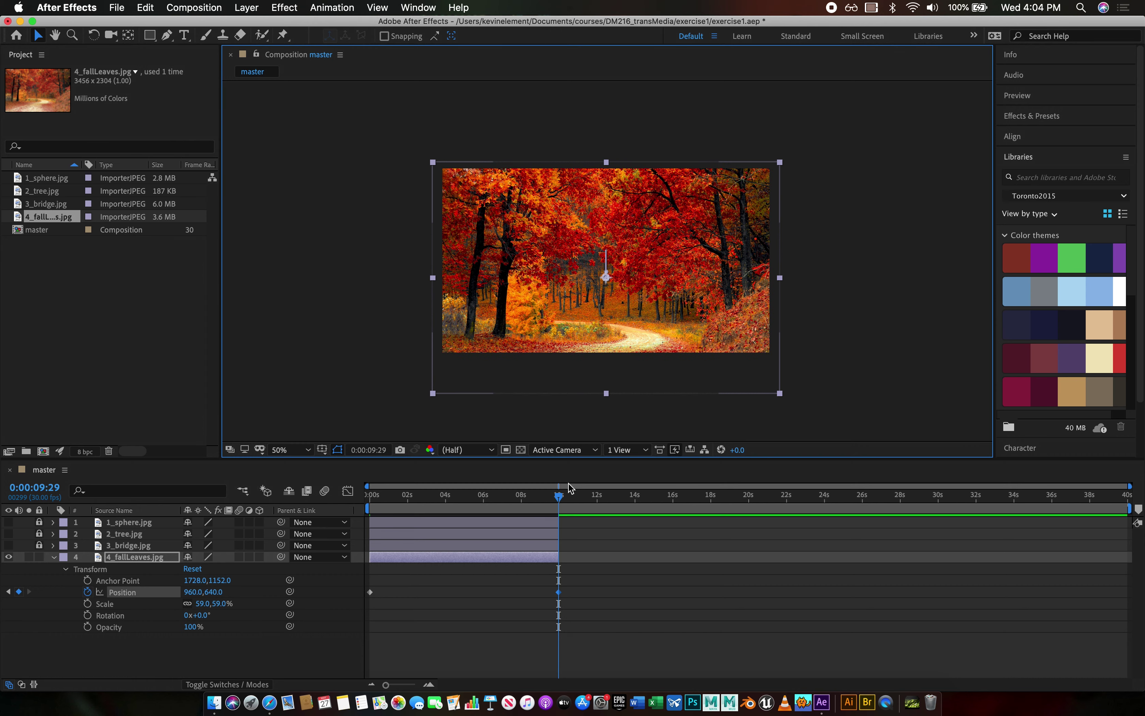
Preview the fall leaves slide from the start, then deselect the layer.
drag(560, 499, 217, 504)
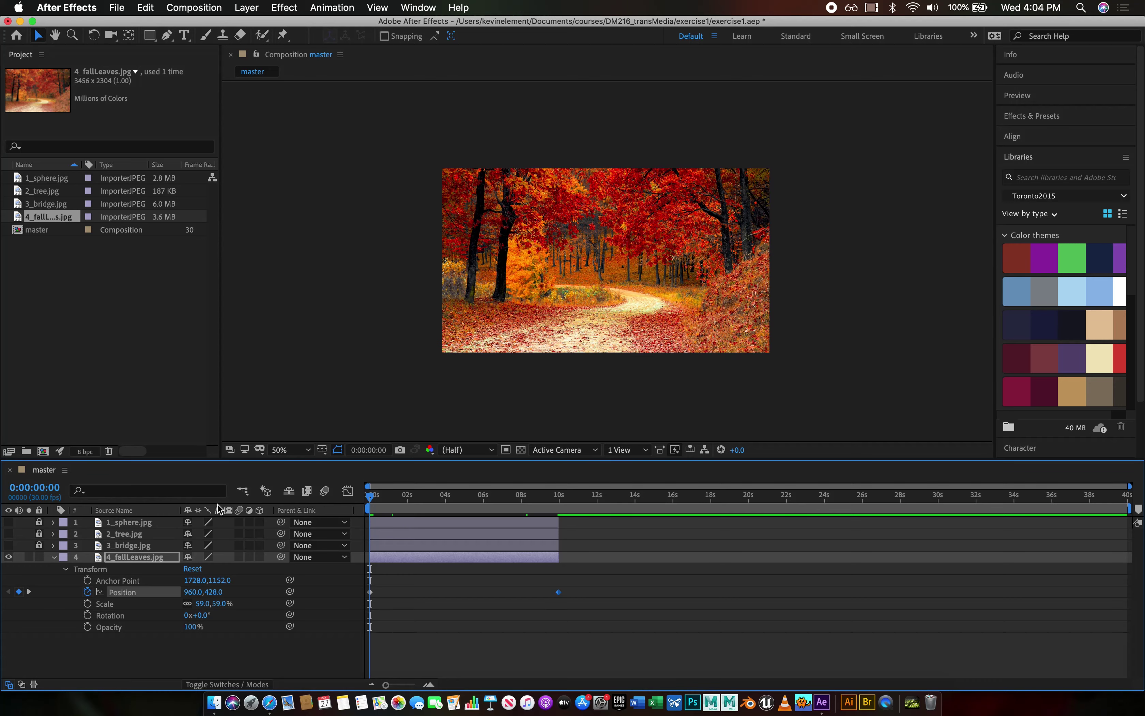
key(space)
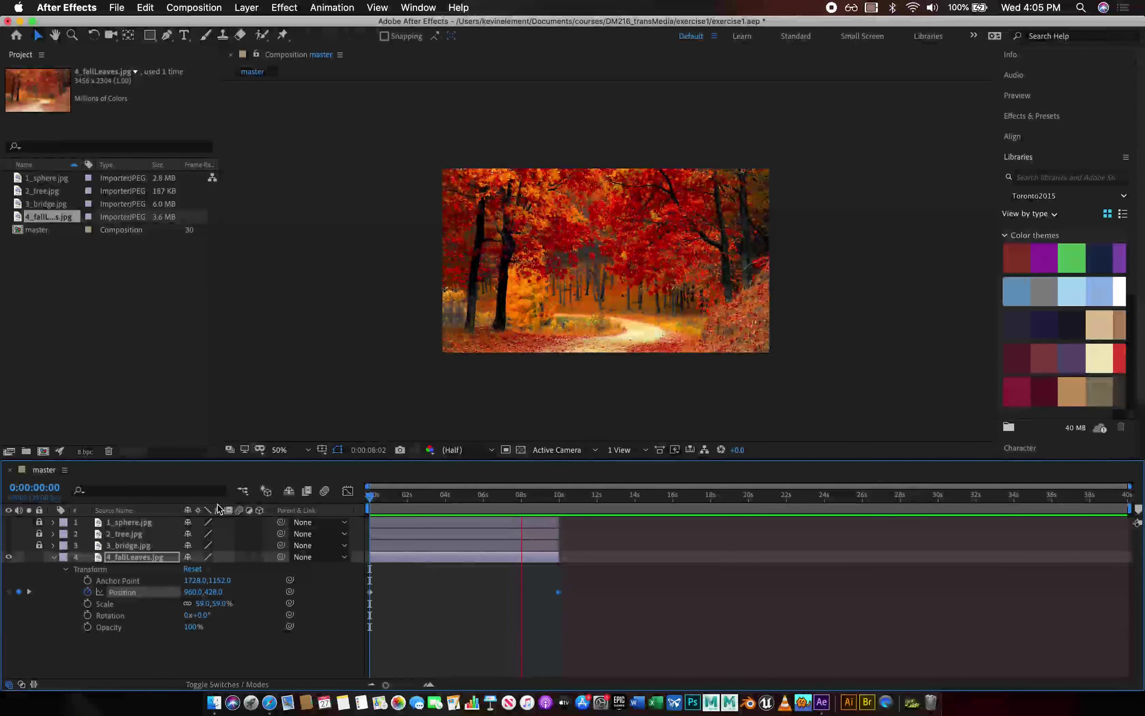
key(space)
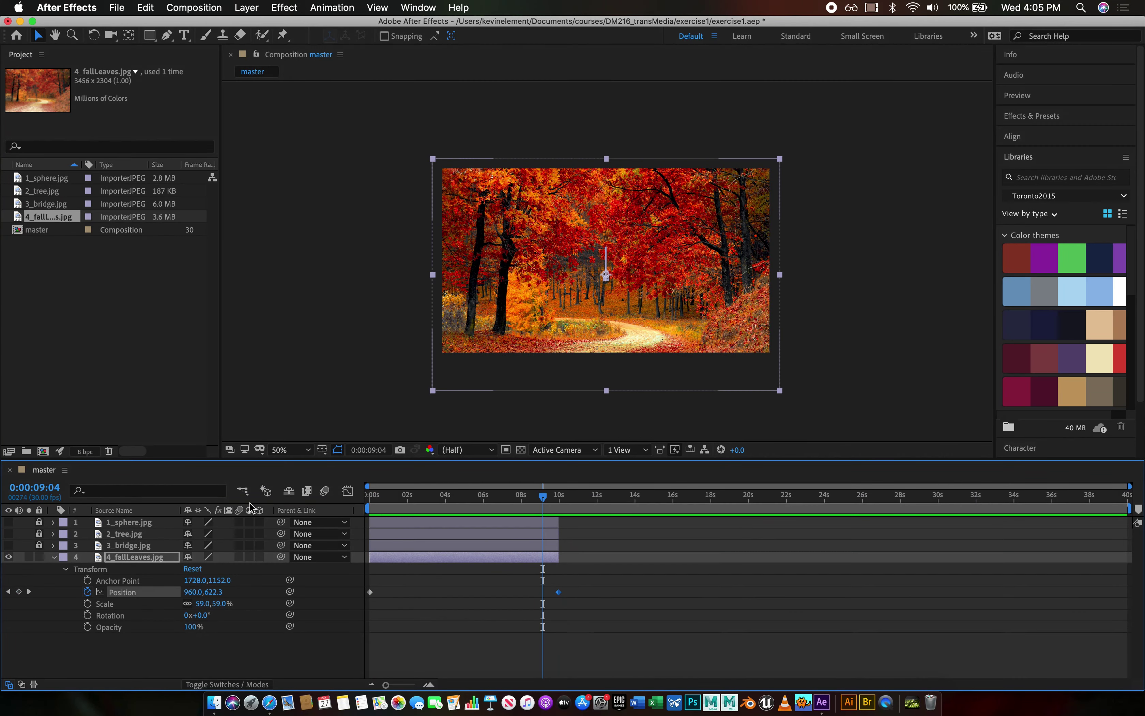
click(511, 590)
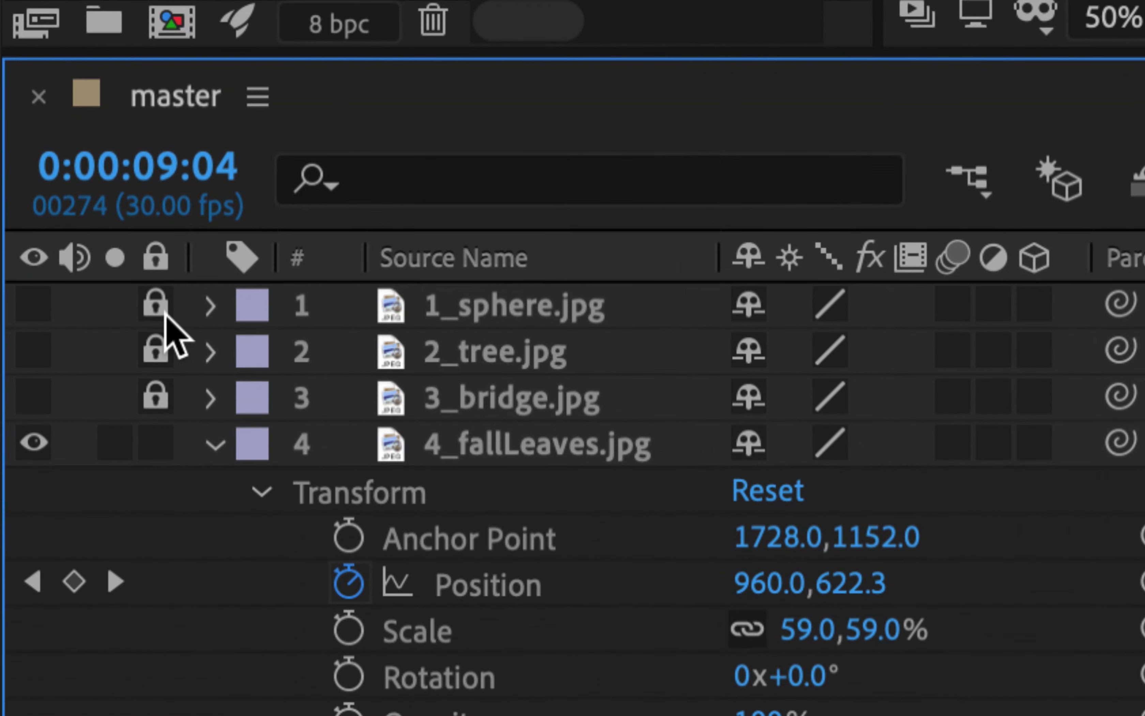
Unlock the sphere, tree and bridge layers and make all photo layers visible.
click(59, 434)
click(60, 451)
click(156, 397)
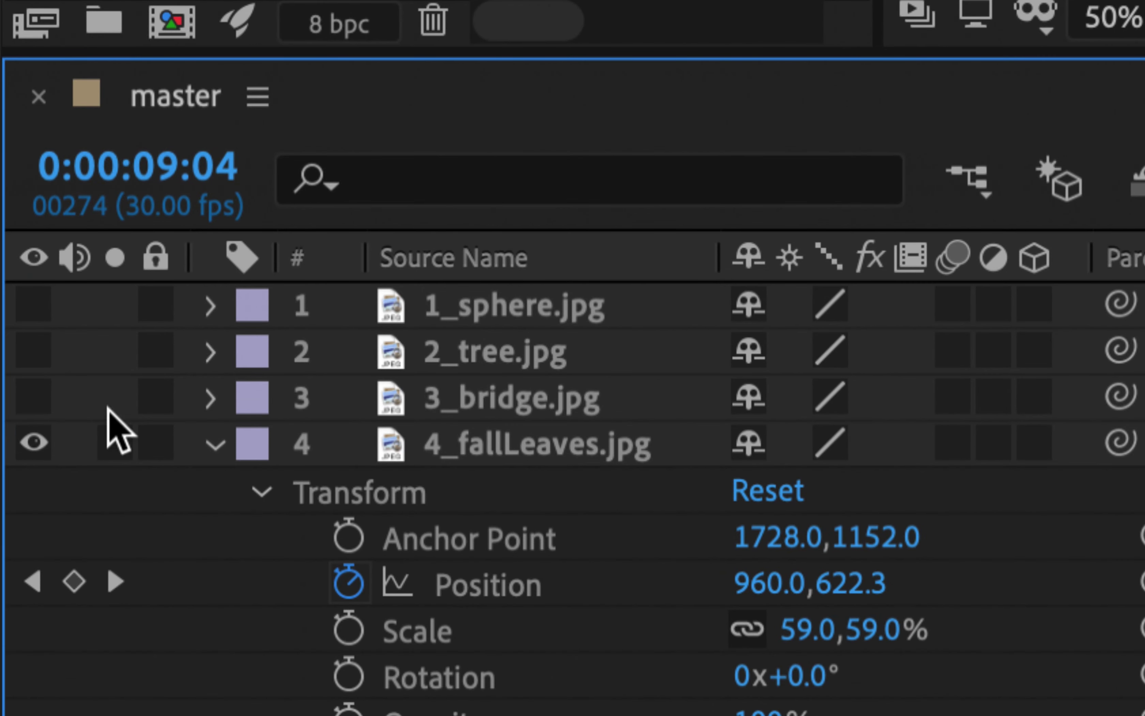
click(34, 395)
click(31, 349)
click(31, 348)
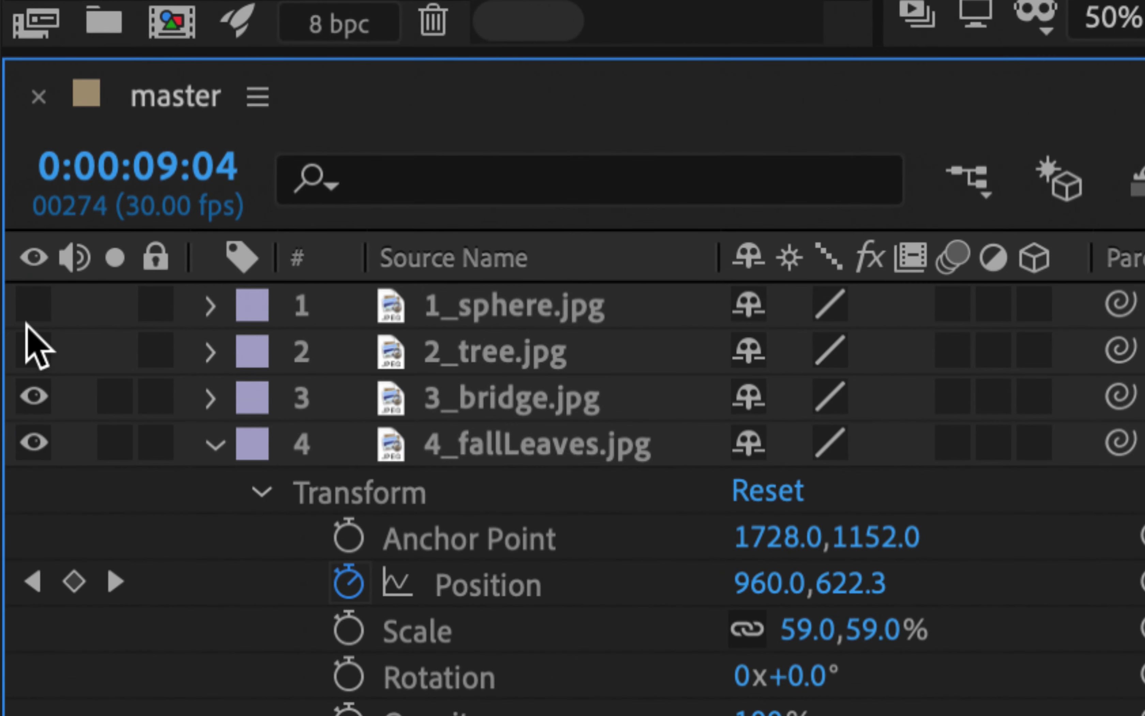
click(32, 305)
click(34, 350)
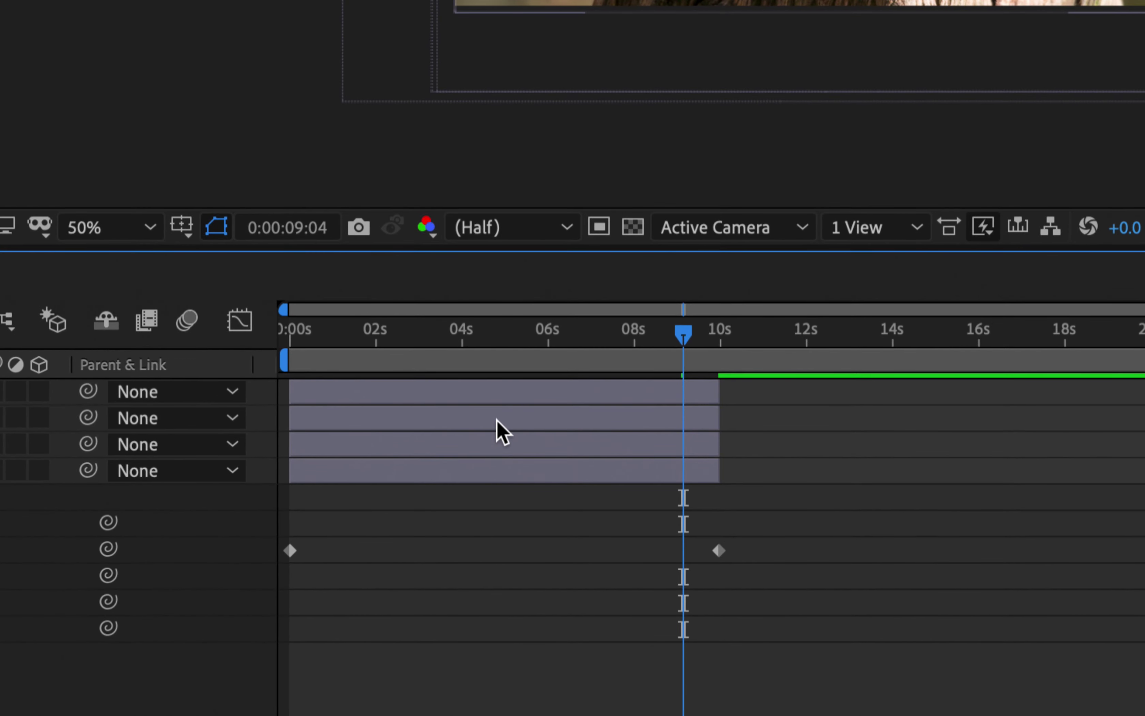
Shift the tree, bridge and fall leaves layers together to start around 9 s.
click(502, 432)
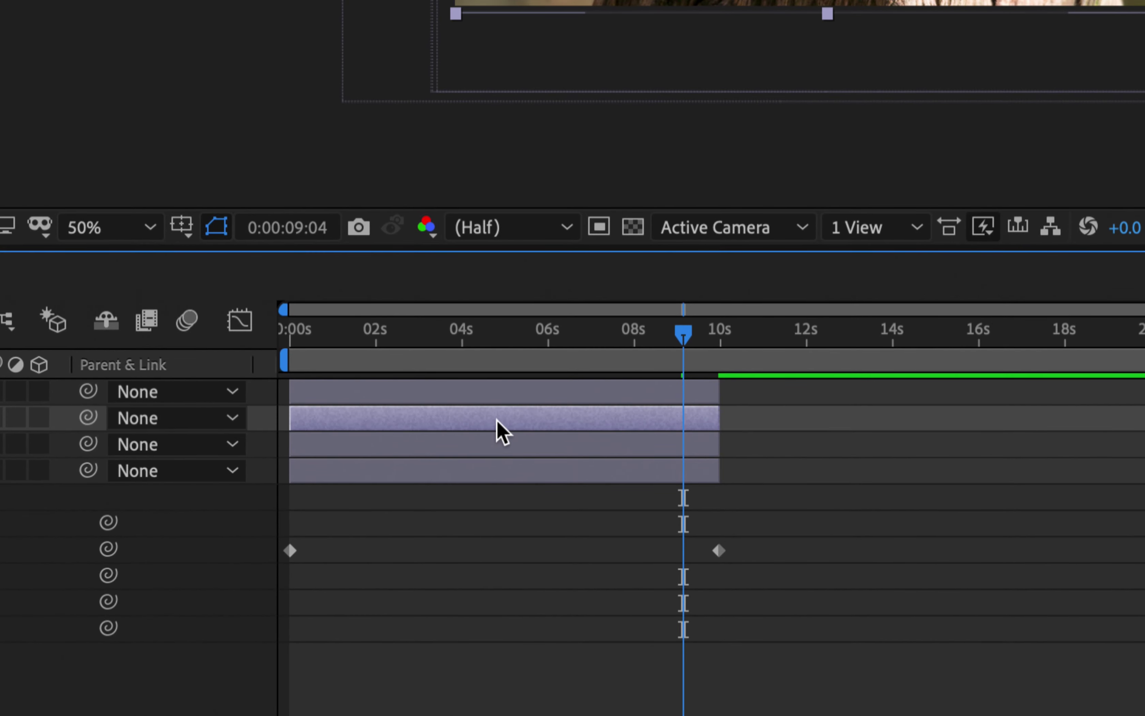
shift+click(489, 448)
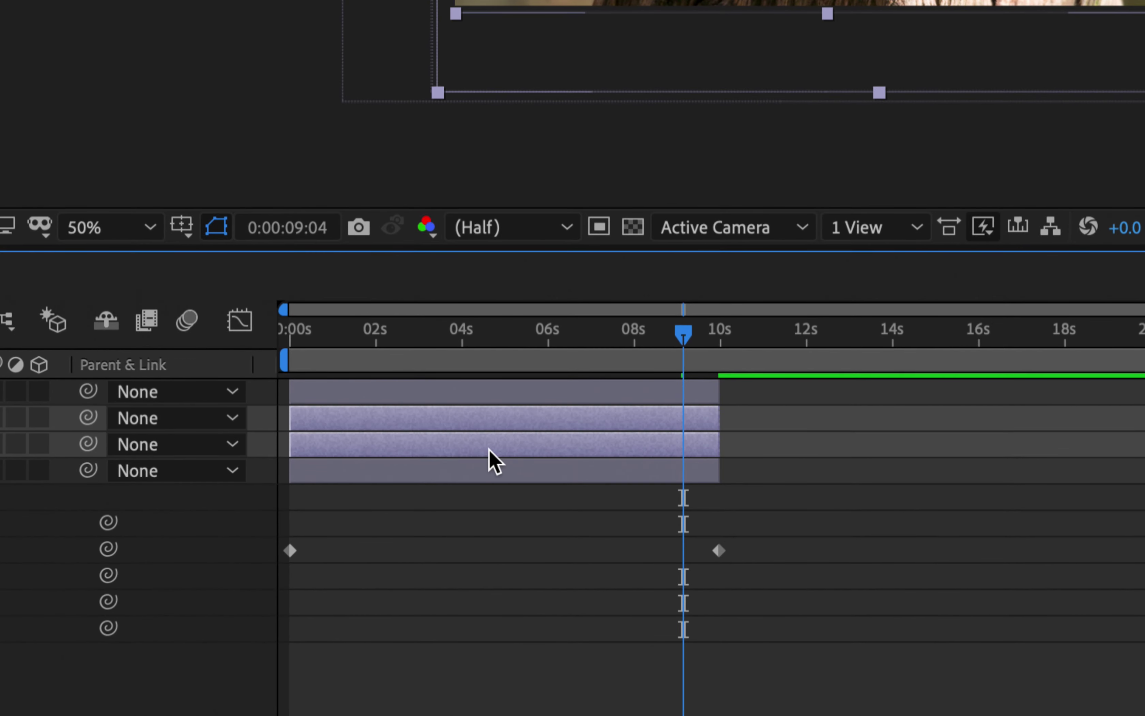
shift+click(491, 476)
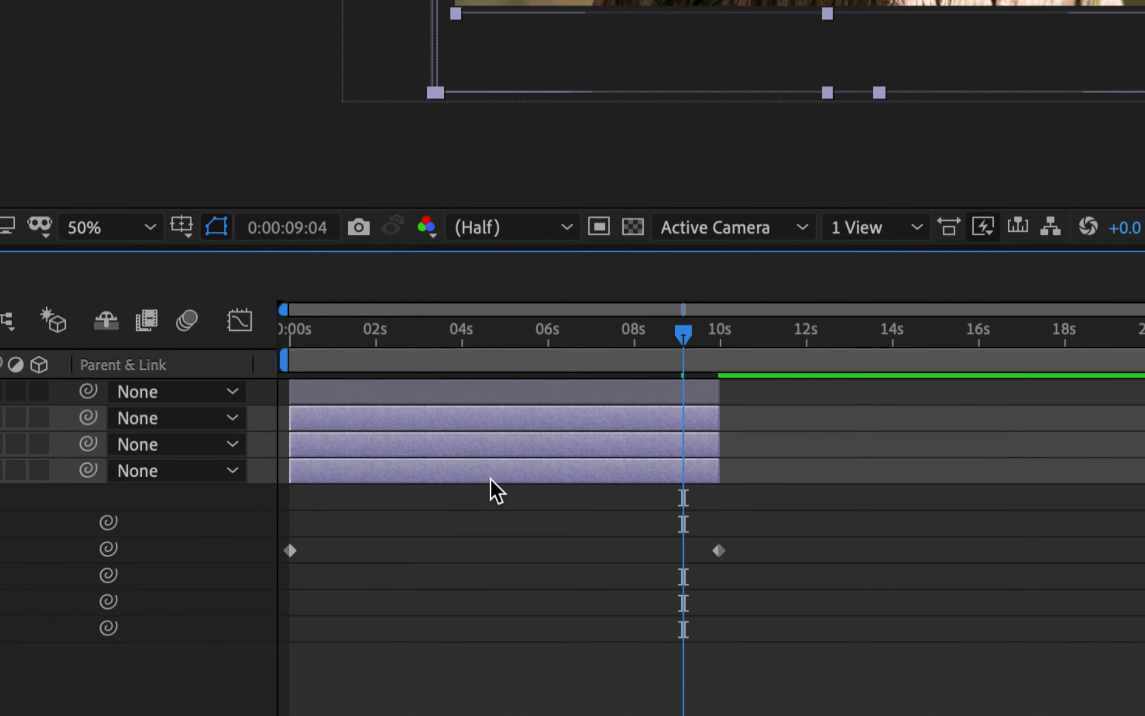
click(486, 525)
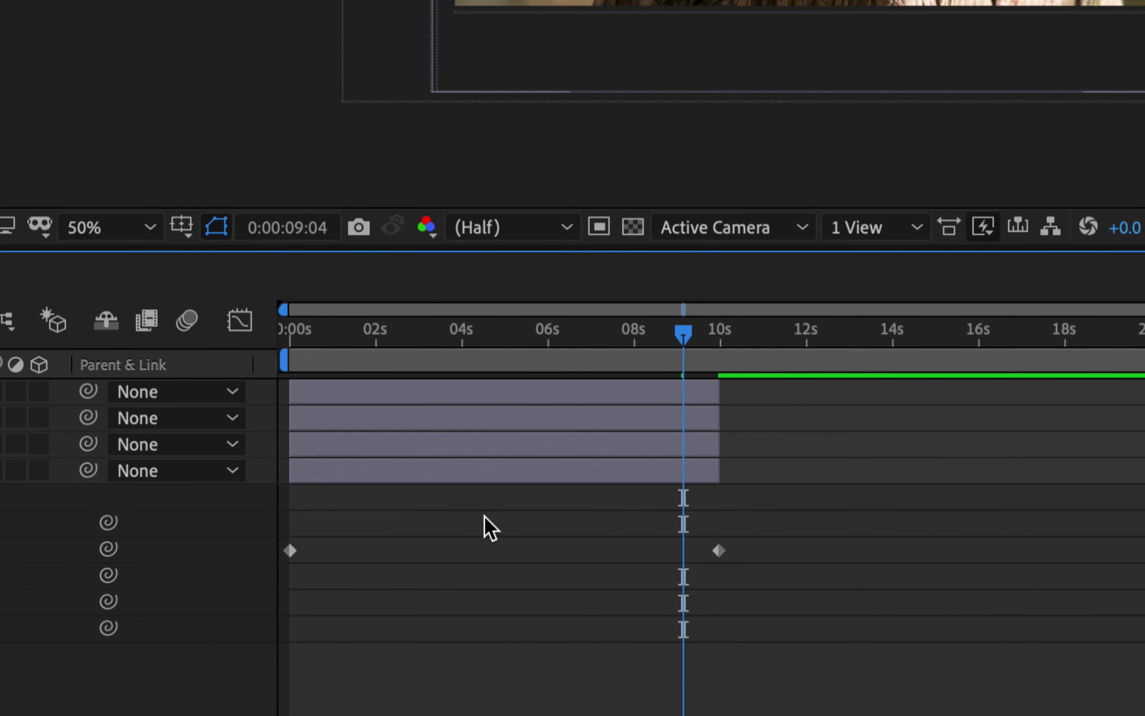
click(488, 430)
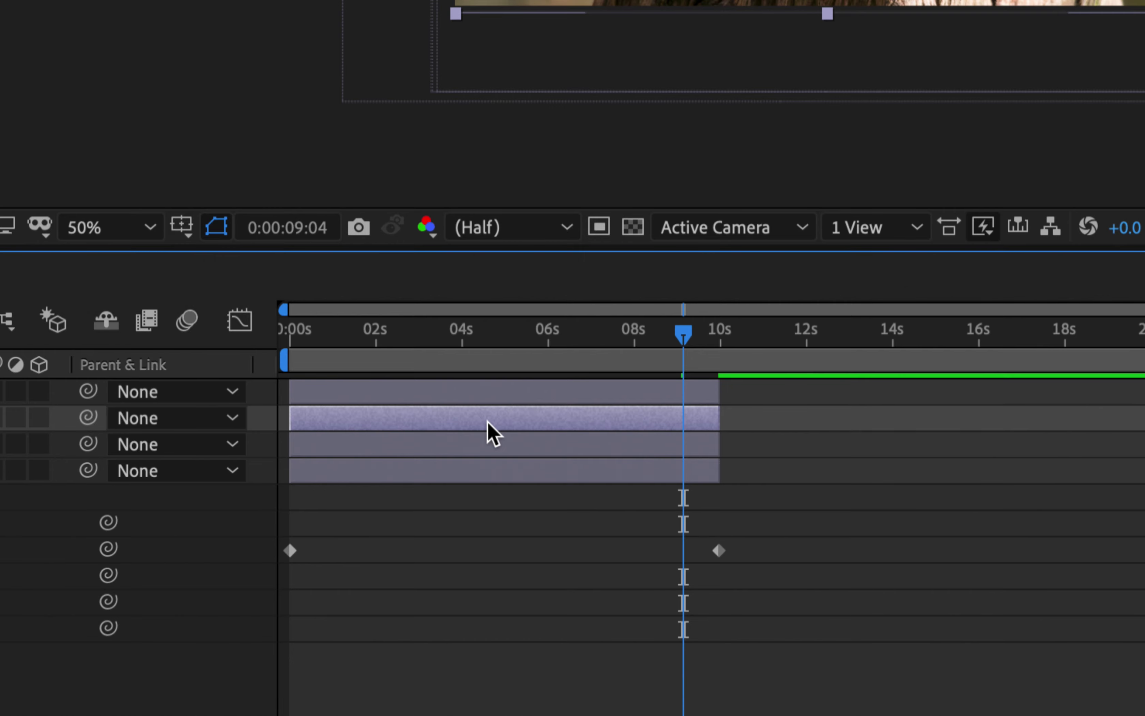
shift+click(491, 447)
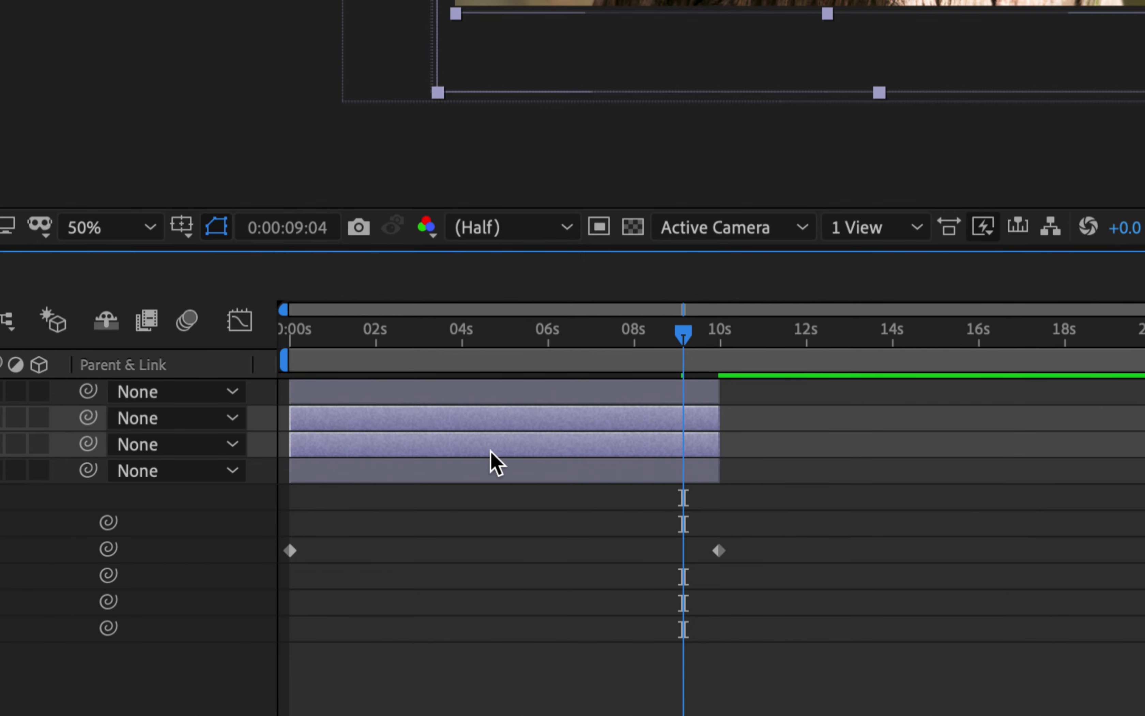
shift+click(494, 472)
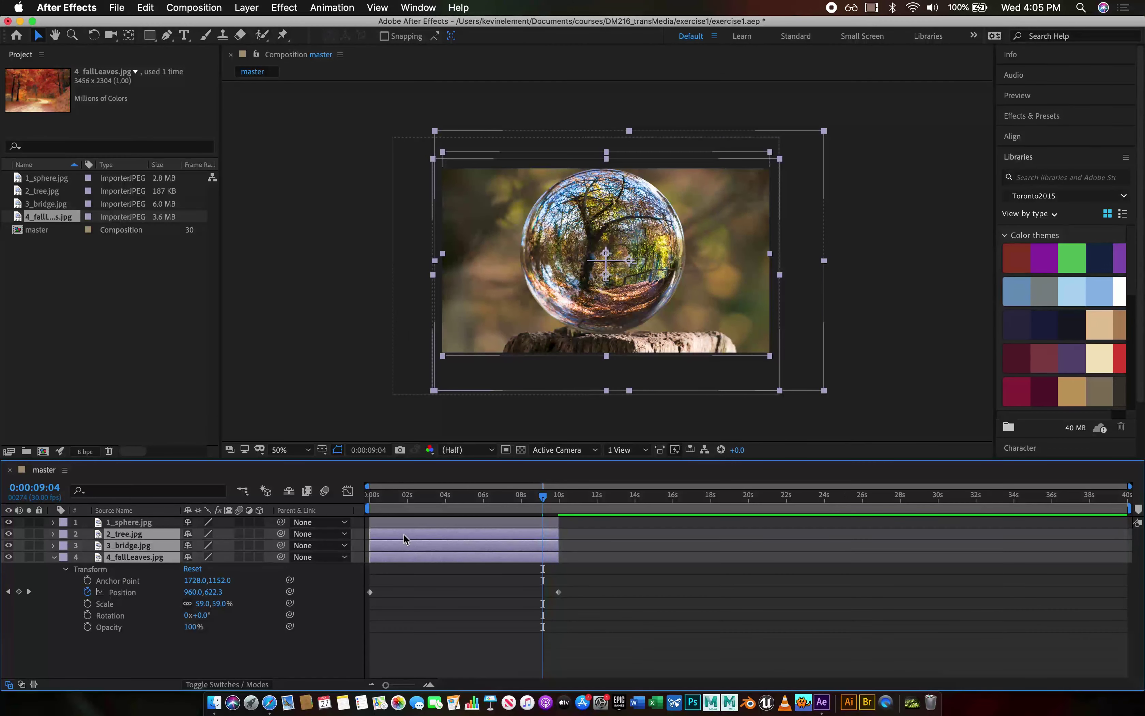
drag(404, 539, 584, 544)
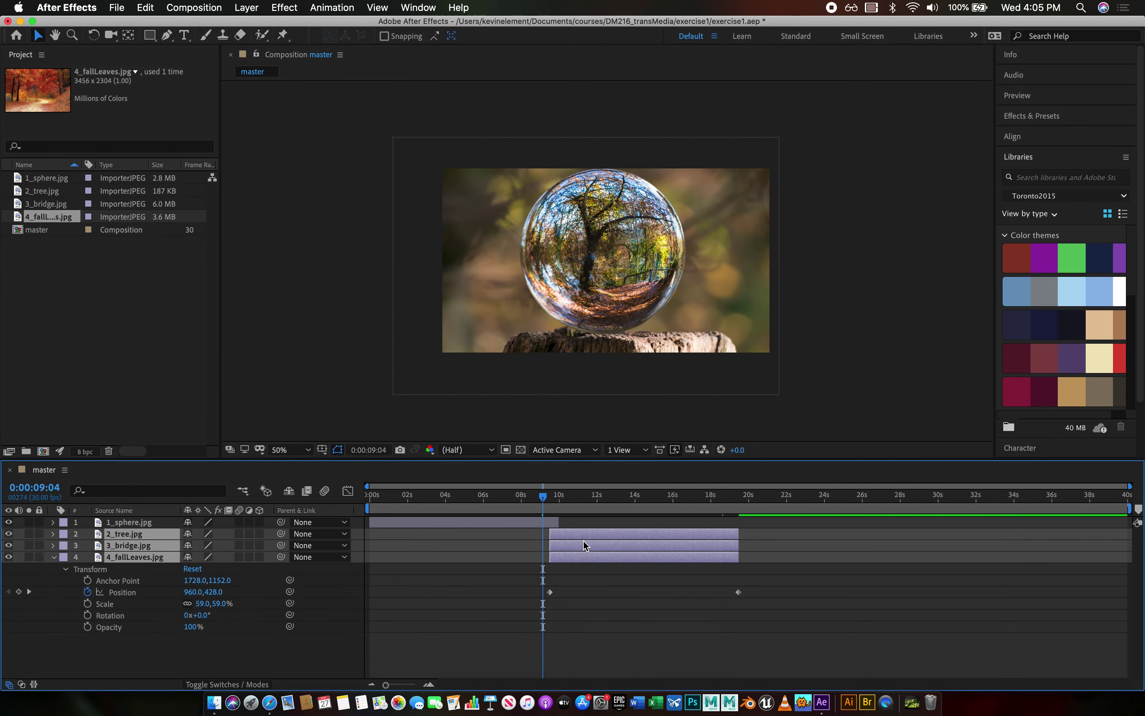
Move 3_bridge.jpg to start near 19 s and 4_fallLeaves.jpg near 29 s, then return to 0.
click(602, 592)
click(610, 545)
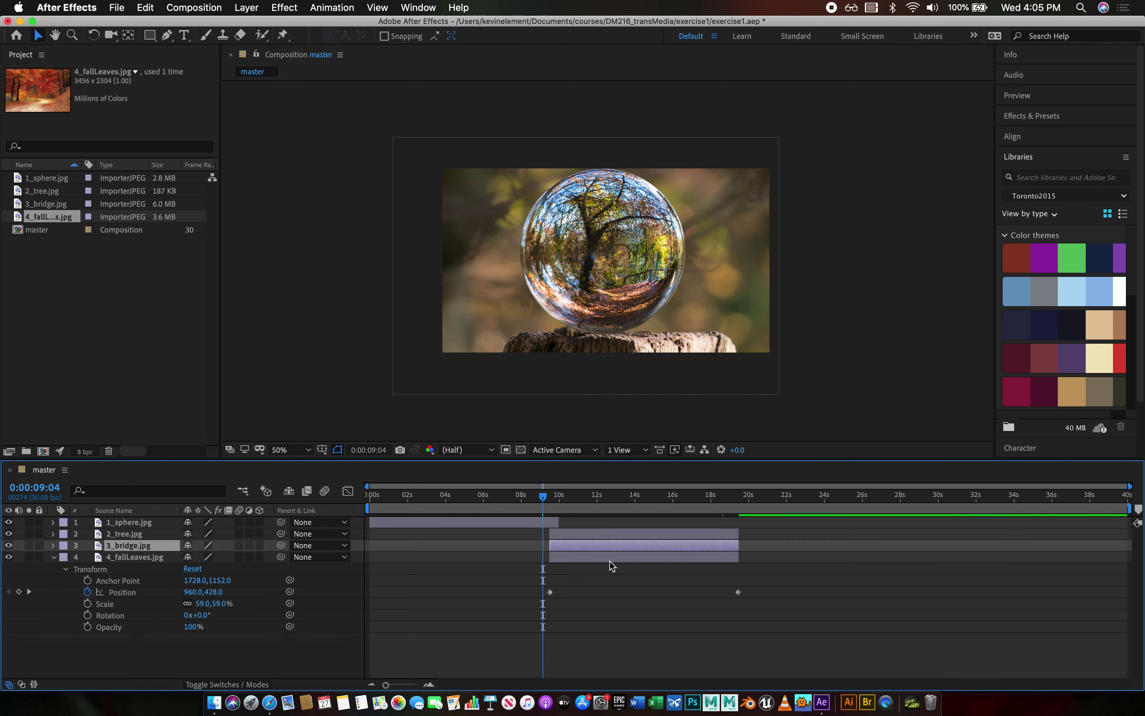
shift+click(609, 558)
drag(599, 548, 938, 545)
click(780, 583)
click(771, 557)
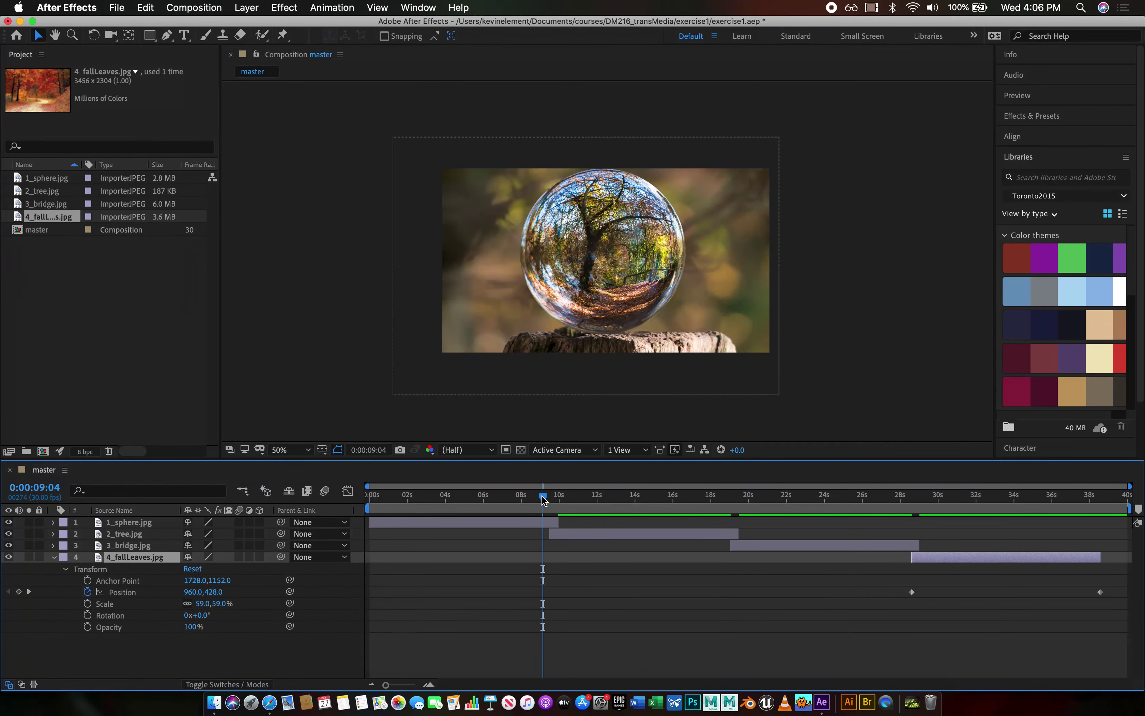
drag(543, 496, 369, 497)
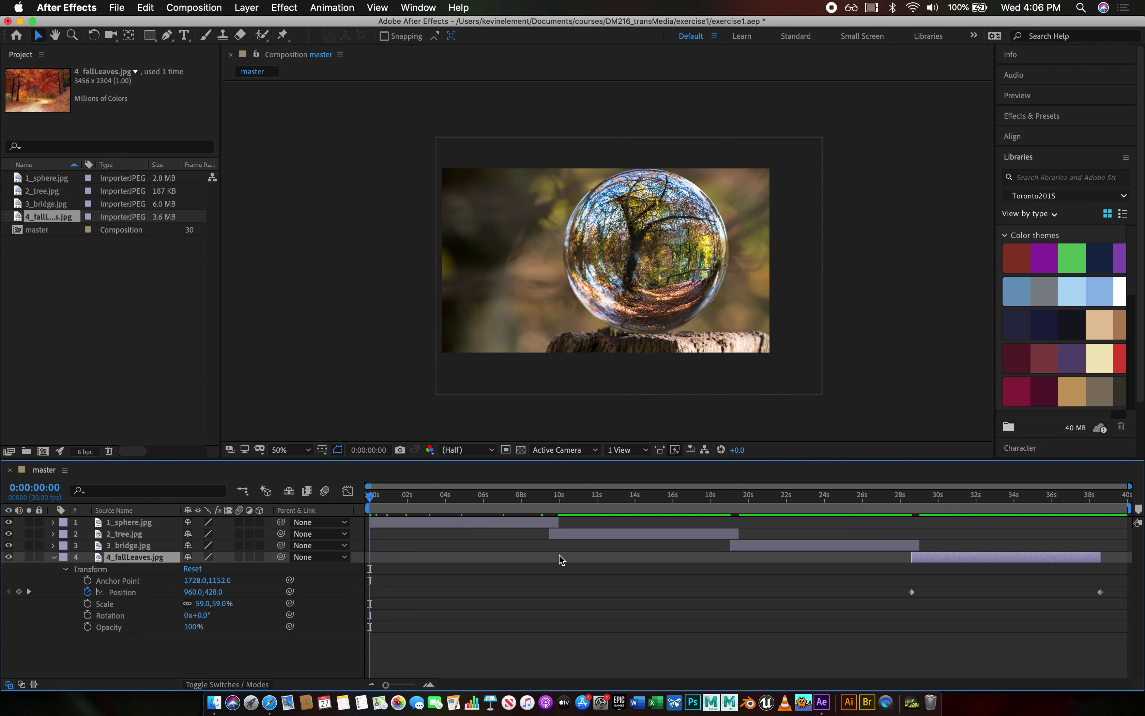
Preview the four staggered photos through to about 38.5 s, then collapse layer 4.
key(space)
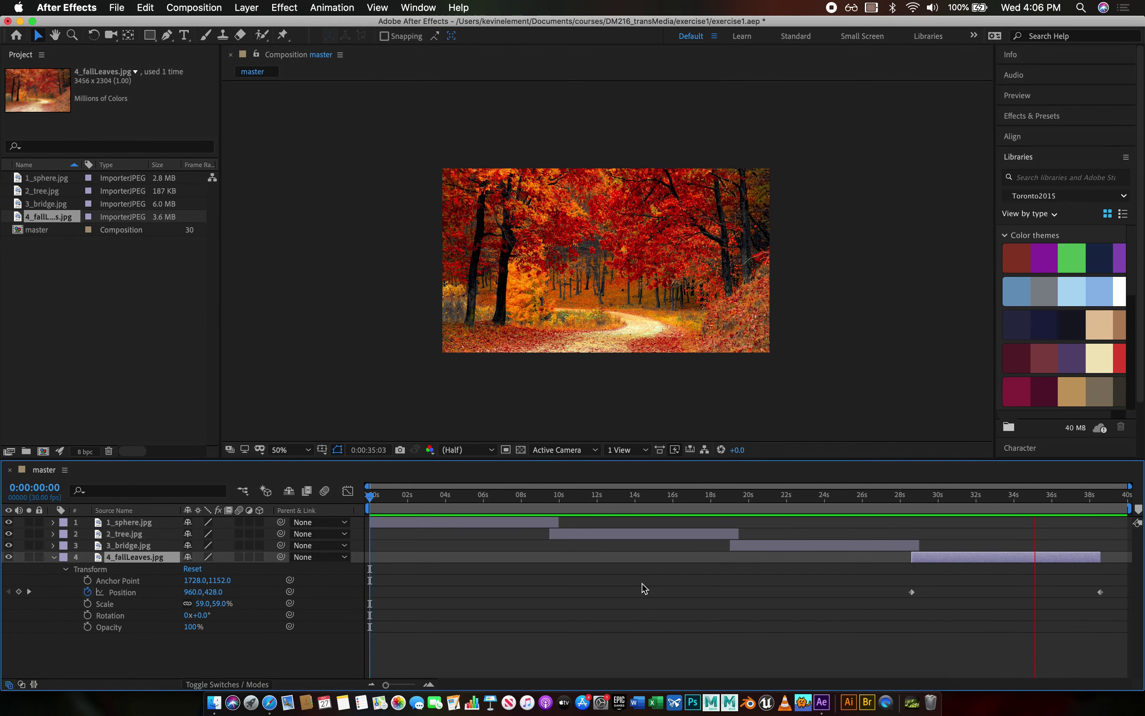
key(space)
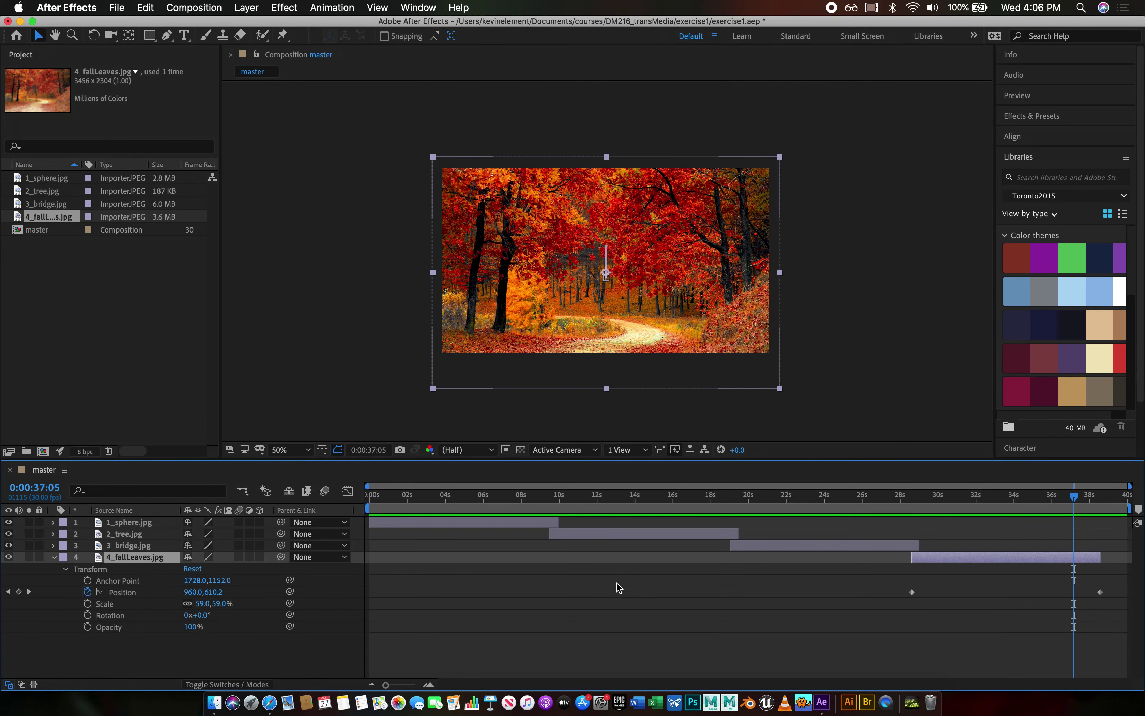
click(54, 557)
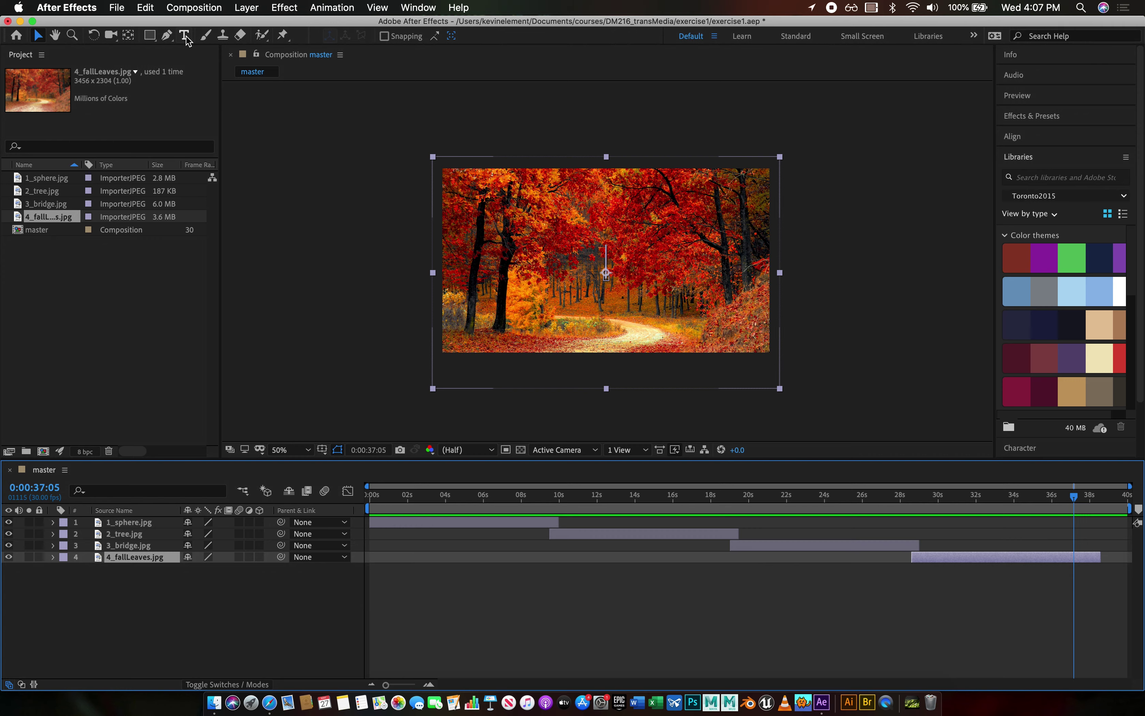
With the Type tool, set the font to Helvetica Bold at 120 px.
click(185, 37)
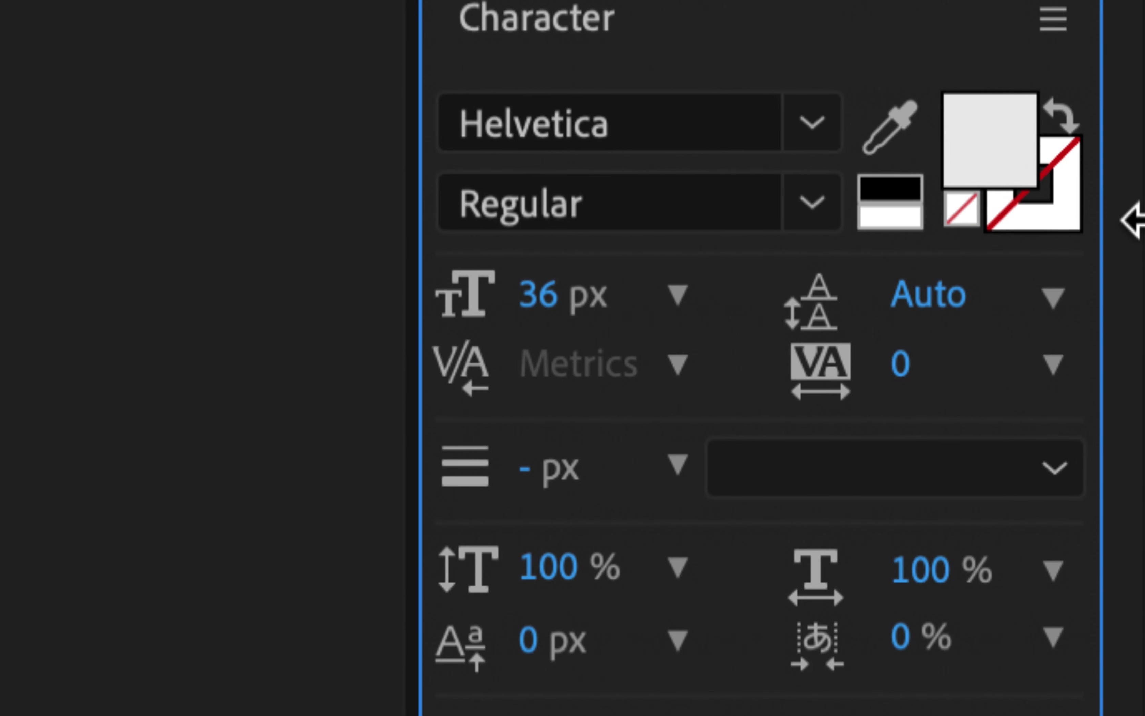
click(824, 124)
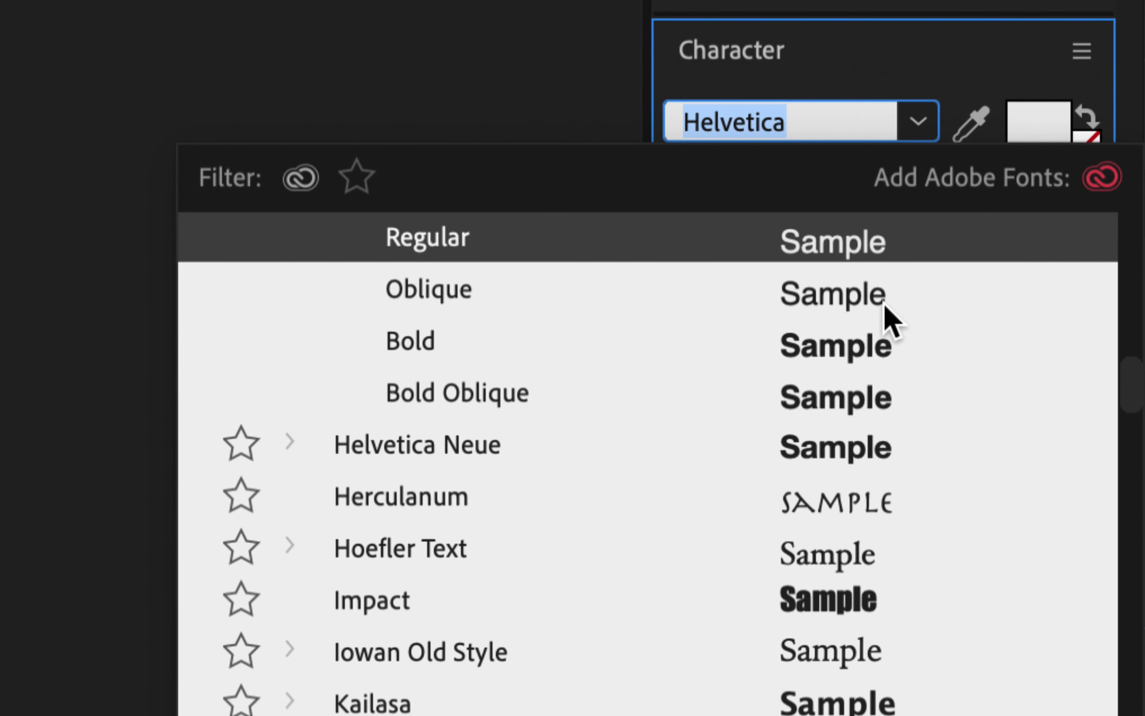
click(442, 358)
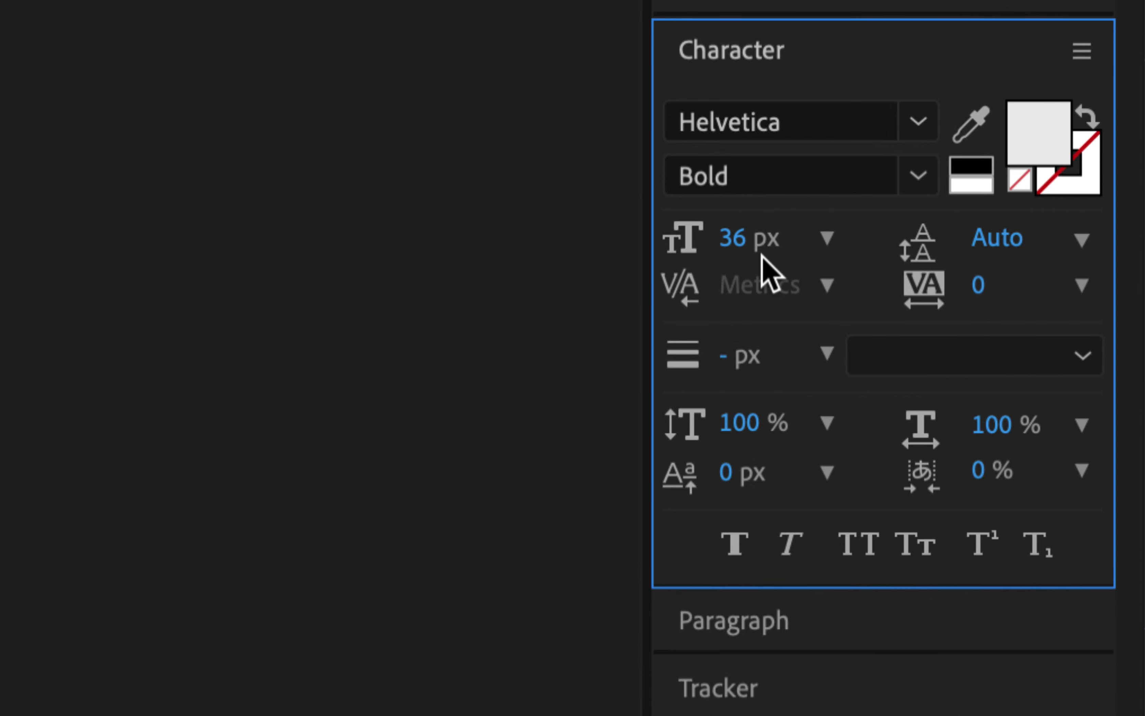
click(742, 239)
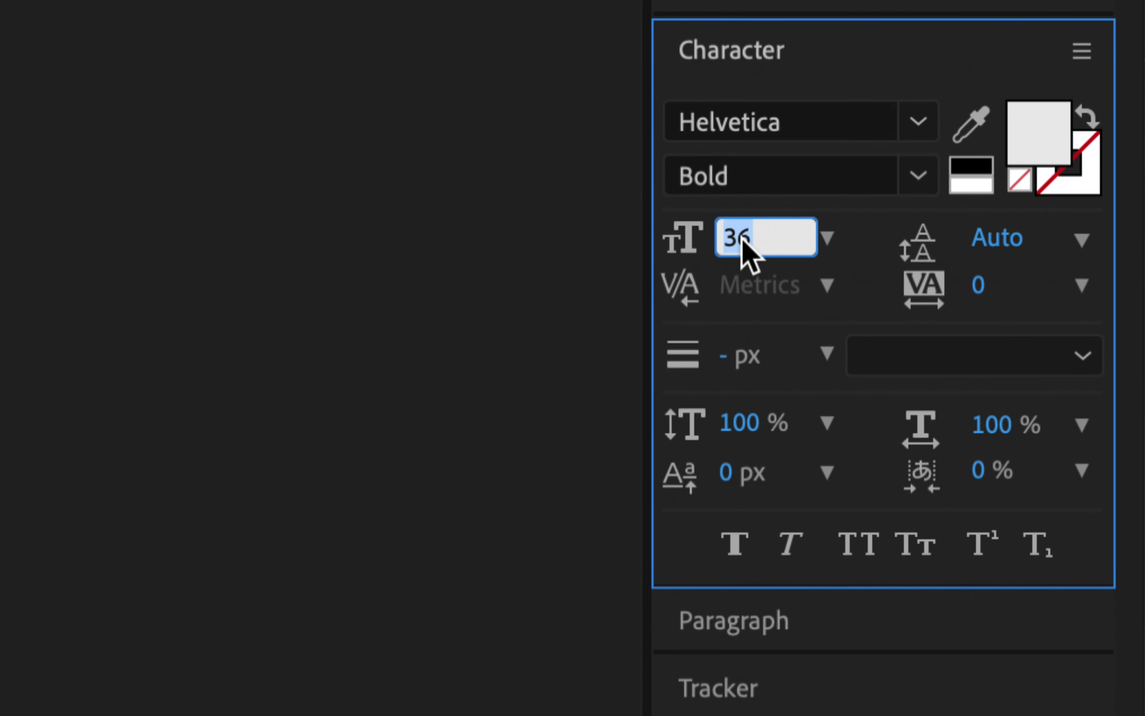
text(120)
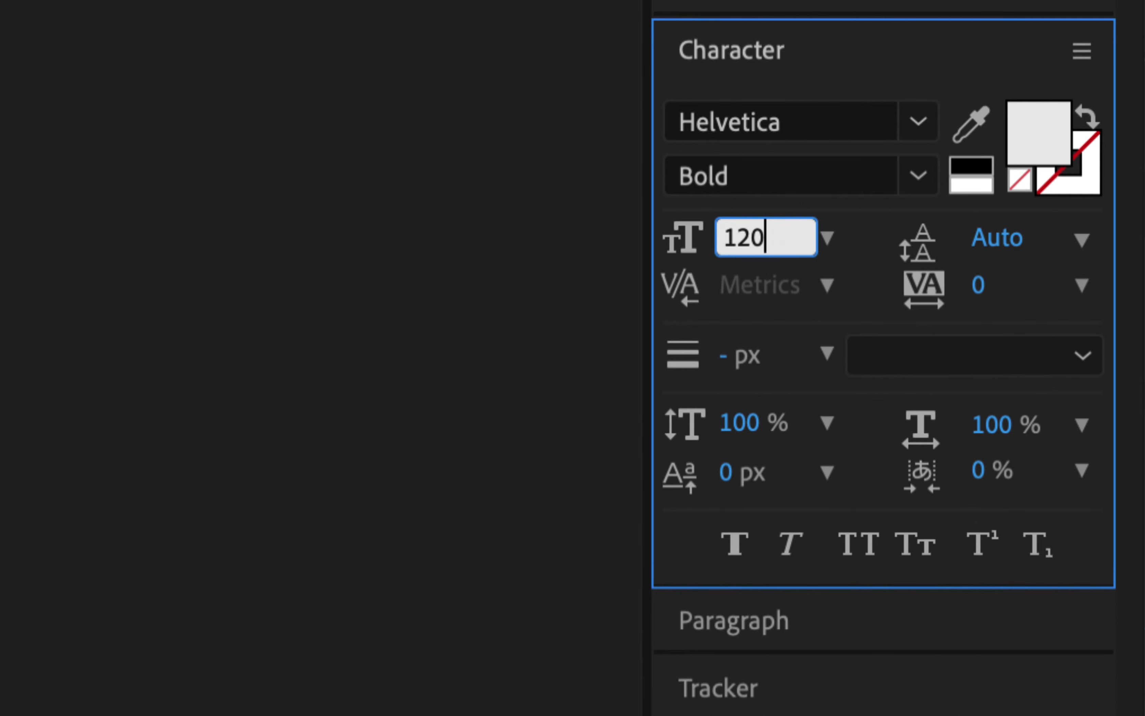
key(Return)
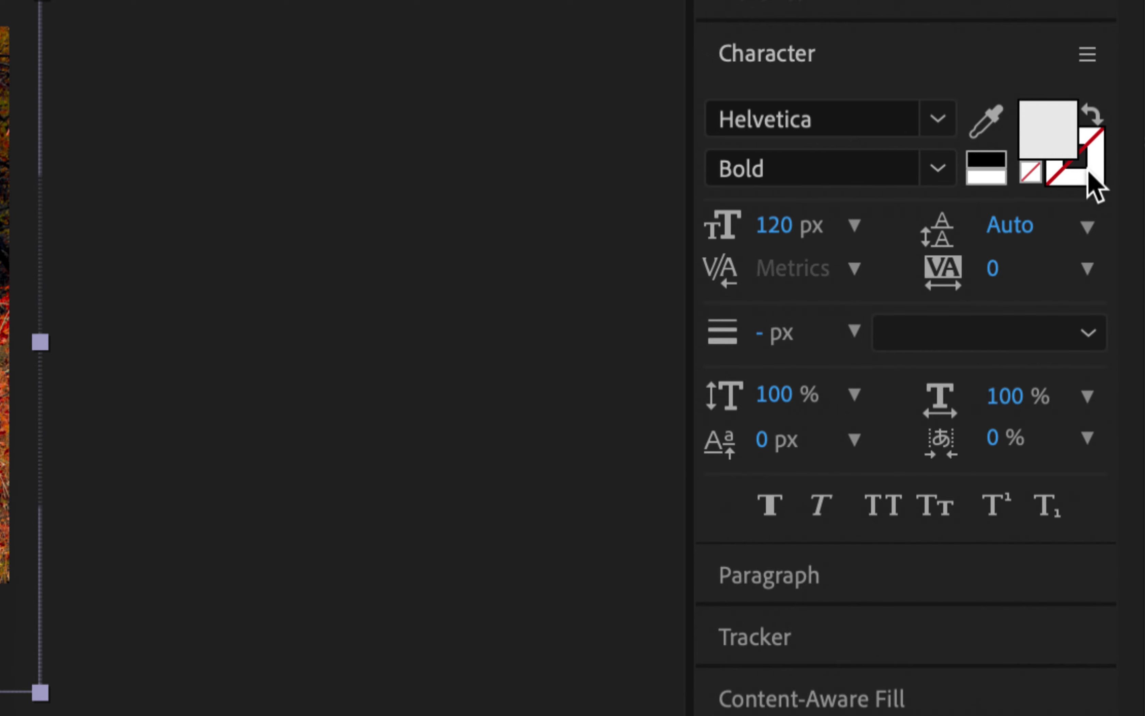
Set the text fill colour to black and the stroke colour to FFFFFF.
click(1088, 174)
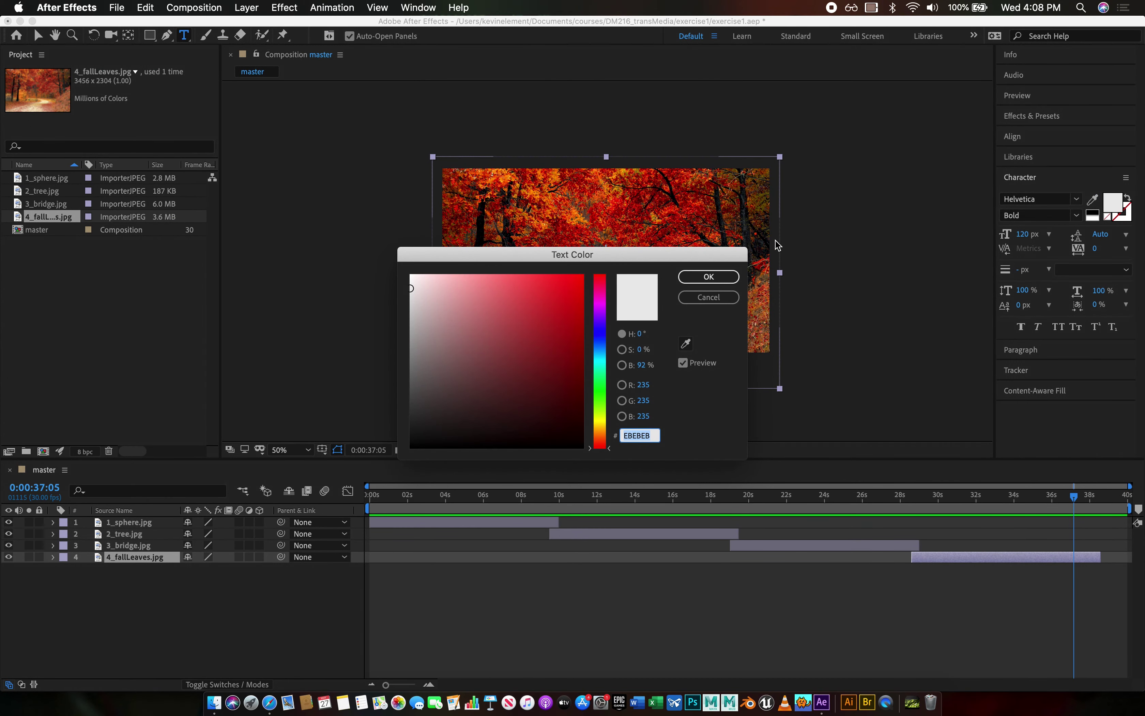
mouse_move(425, 299)
mouse_down()
mouse_move(424, 378)
mouse_move(399, 469)
mouse_up()
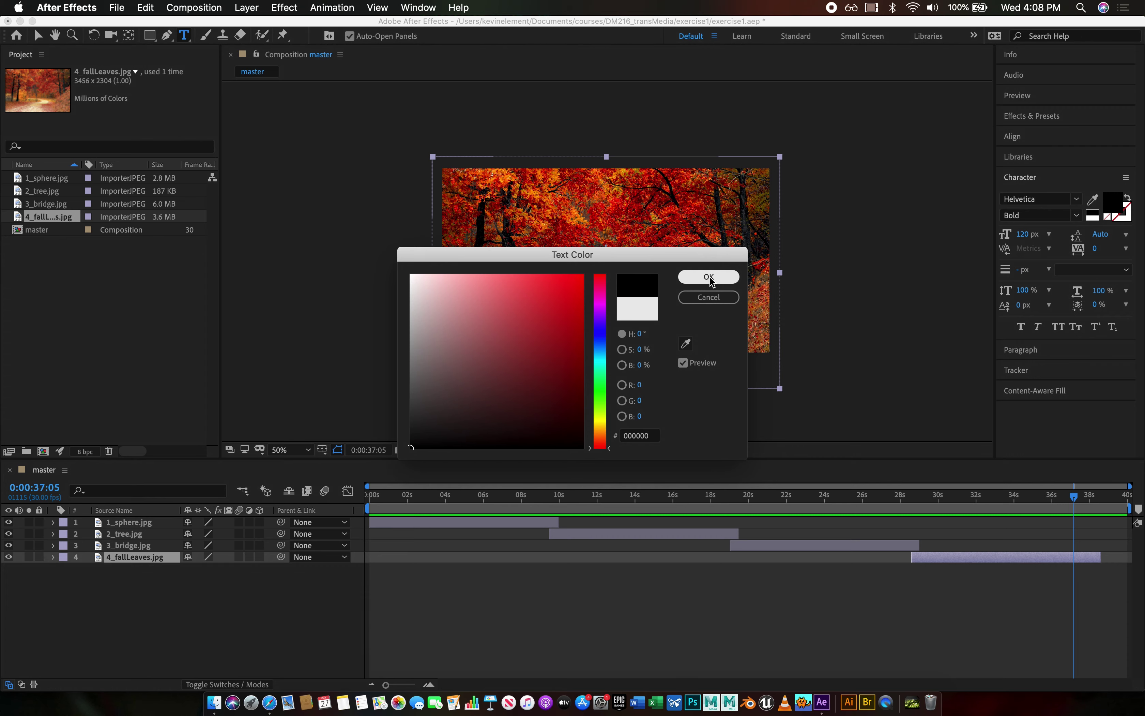
click(709, 277)
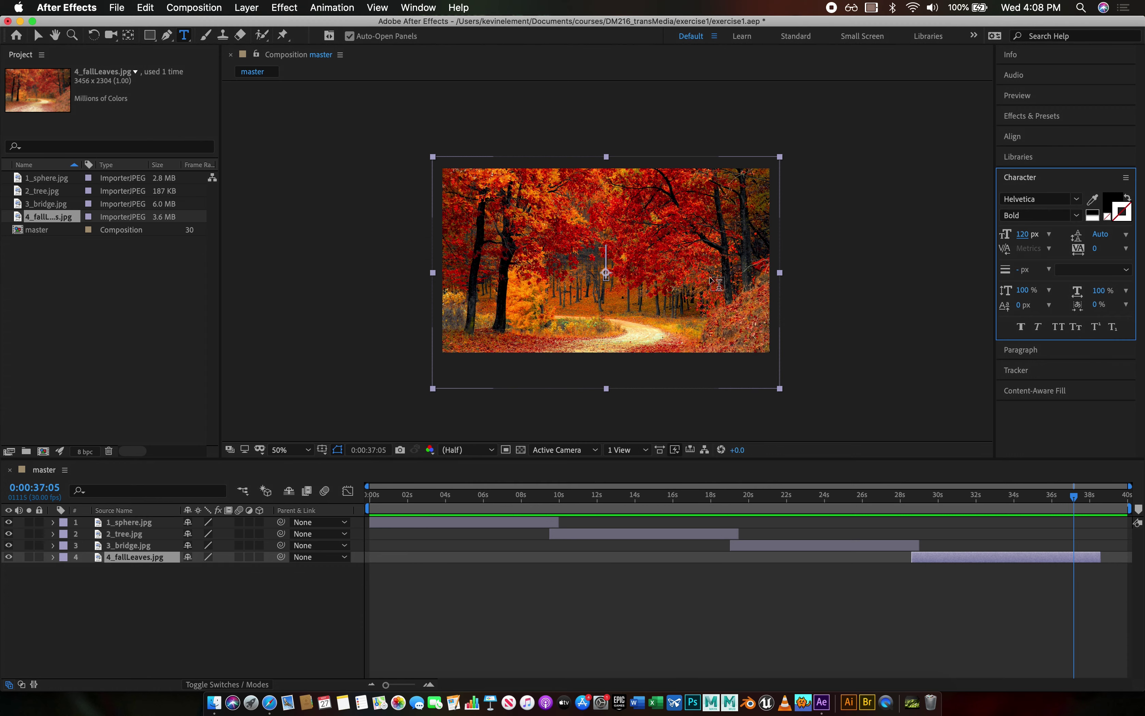
click(1127, 211)
text(FFFFFF)
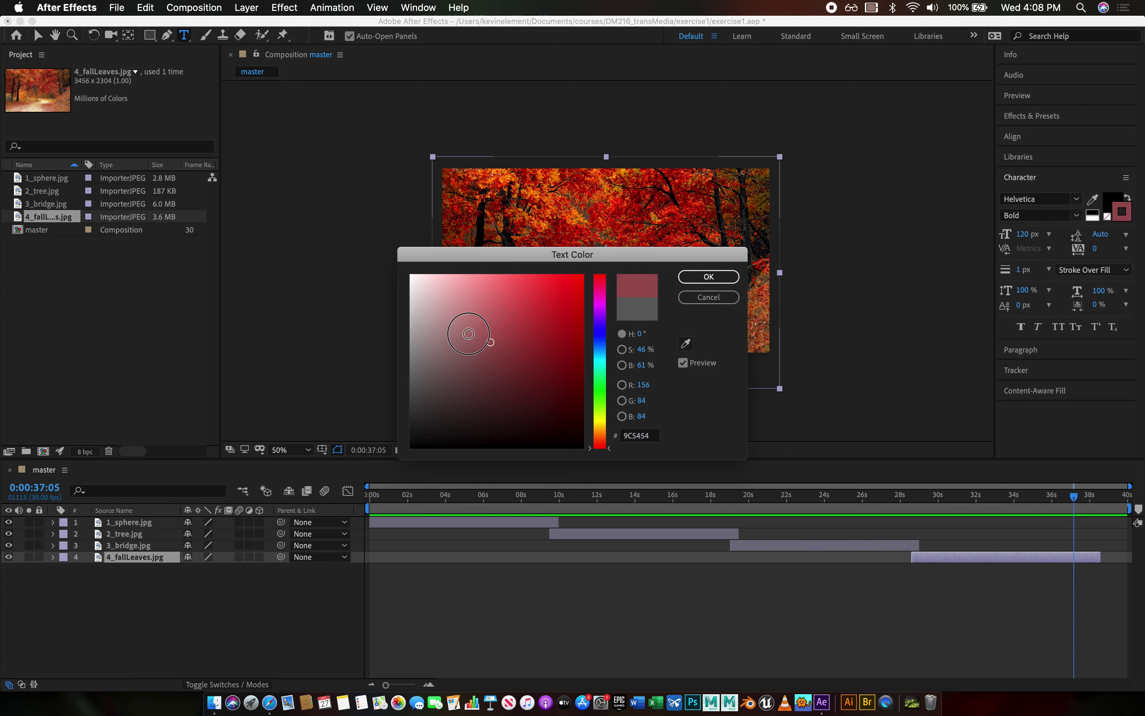
key(Tab)
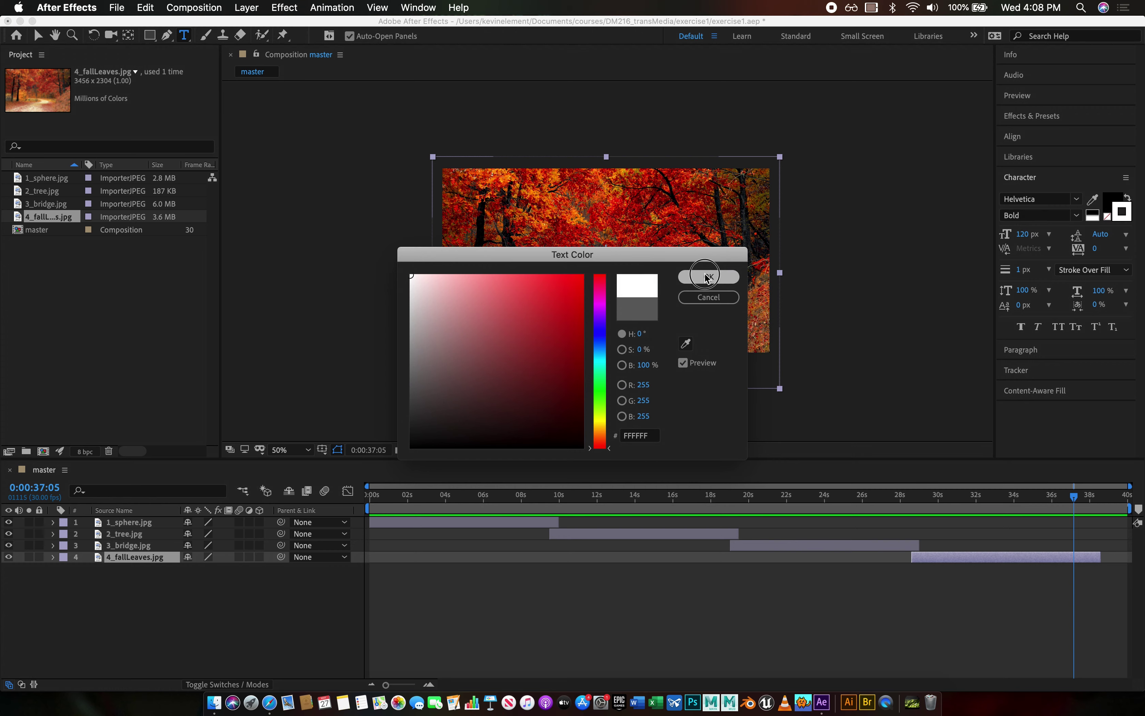
click(709, 277)
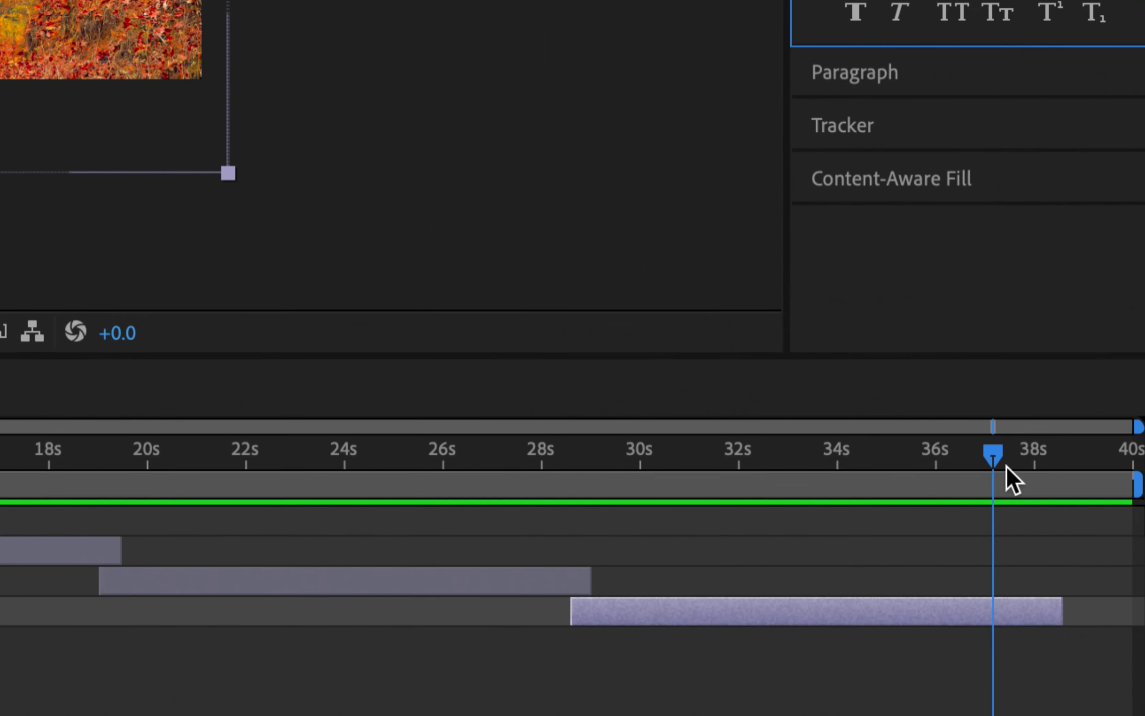
drag(999, 467, 766, 475)
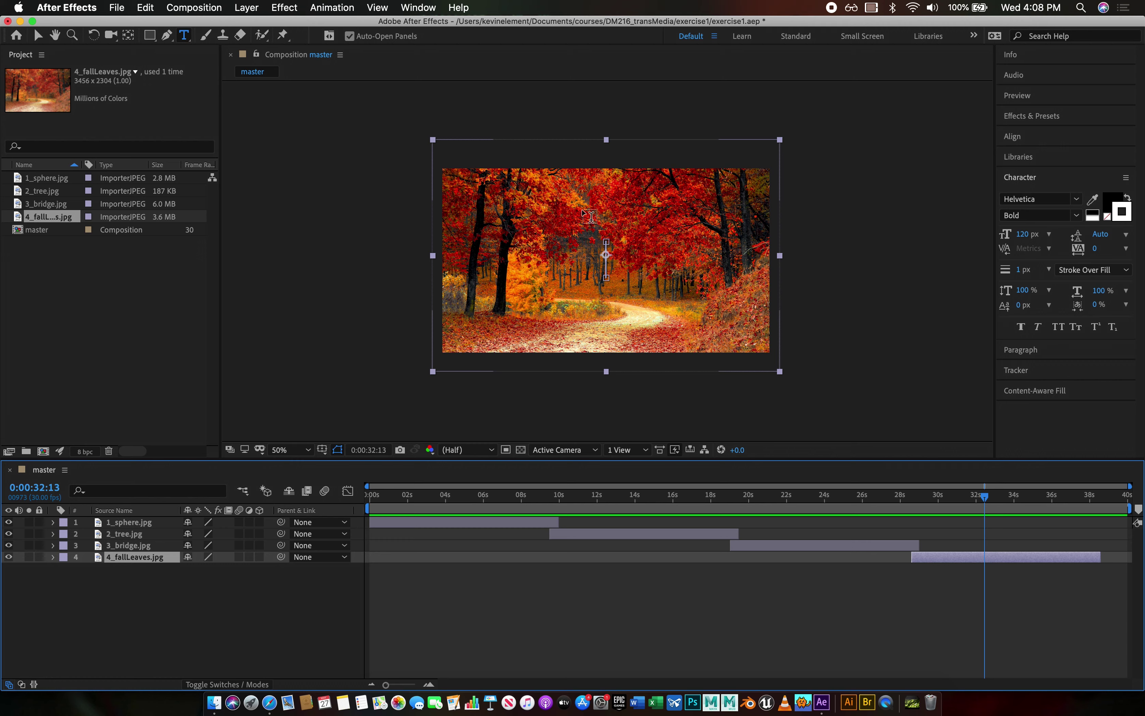
click(535, 211)
click(534, 209)
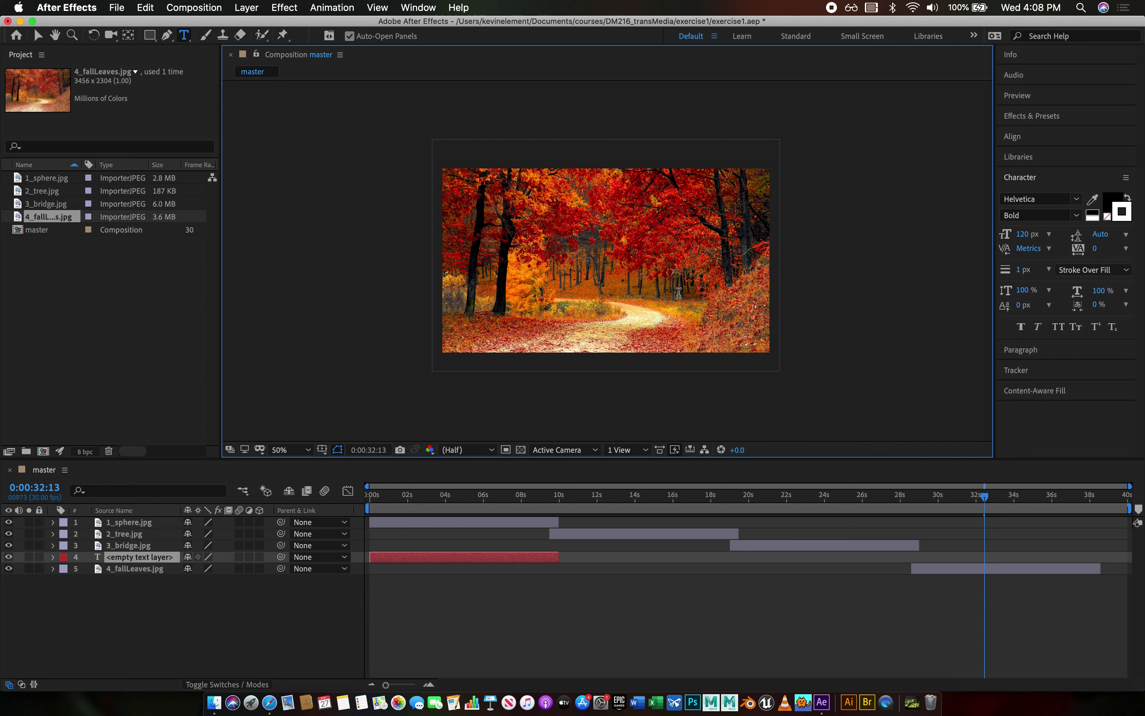
text(K)
key(BackSpace)
text(Kevin)
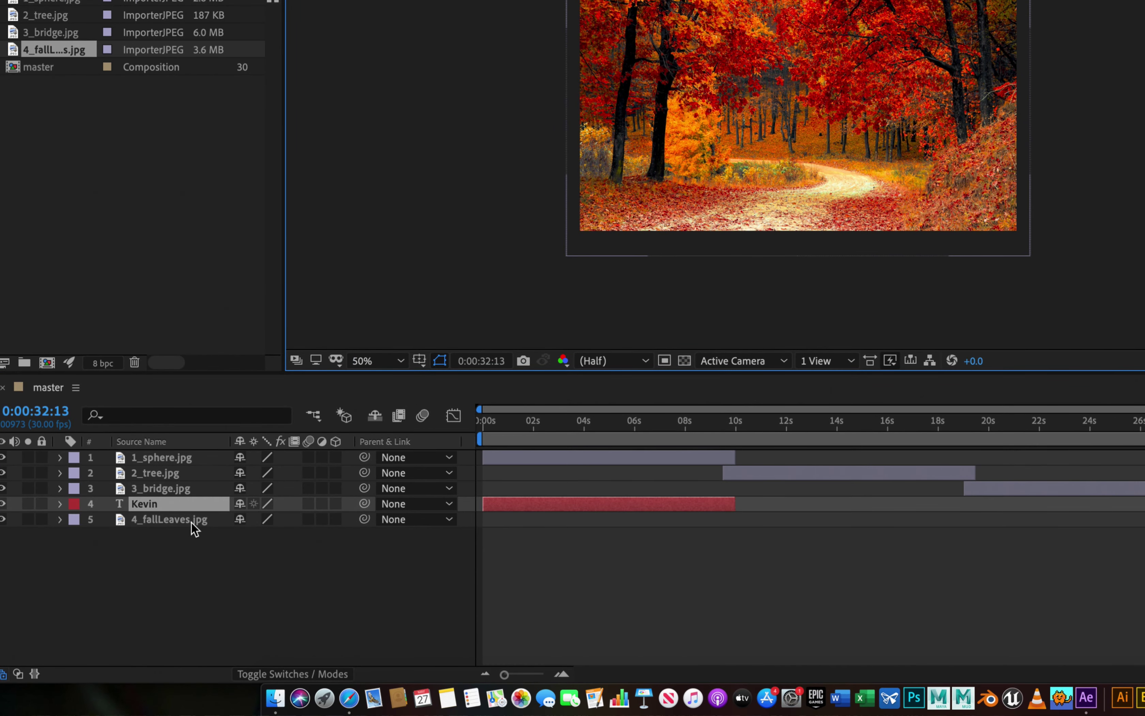
key(super+z)
key(super+z)
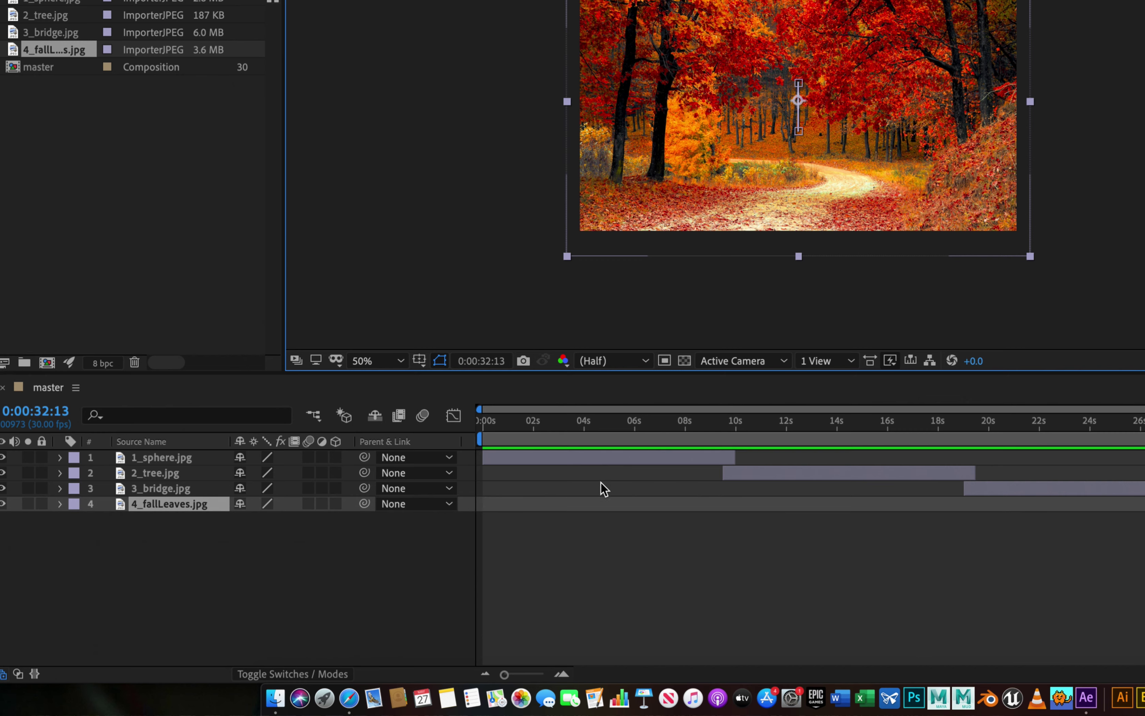
click(666, 422)
drag(667, 423, 467, 426)
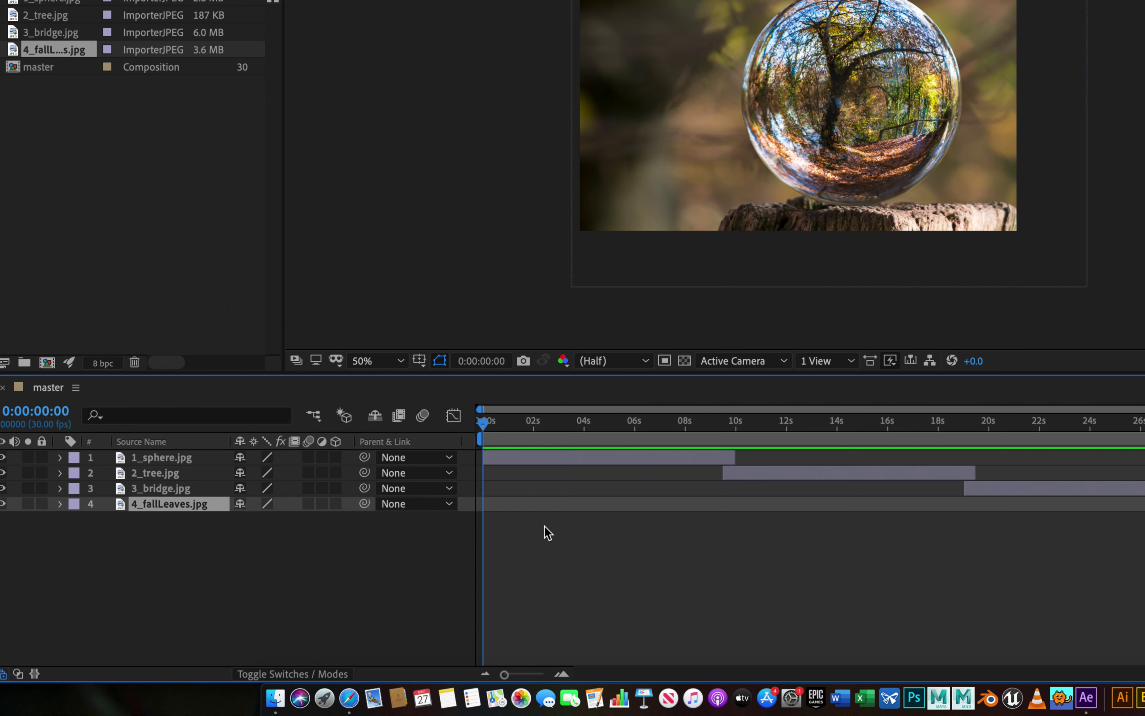
Above 1_sphere.jpg, add a text layer reading 'Digital Media' at the photo's upper left.
click(179, 457)
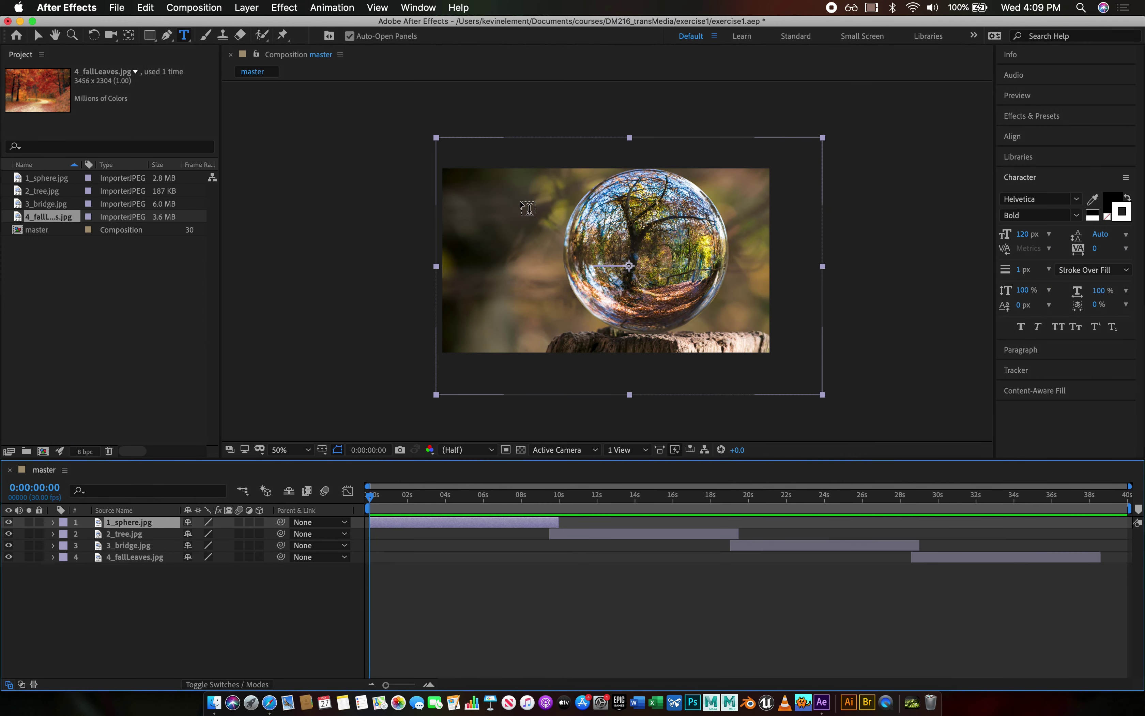
click(486, 214)
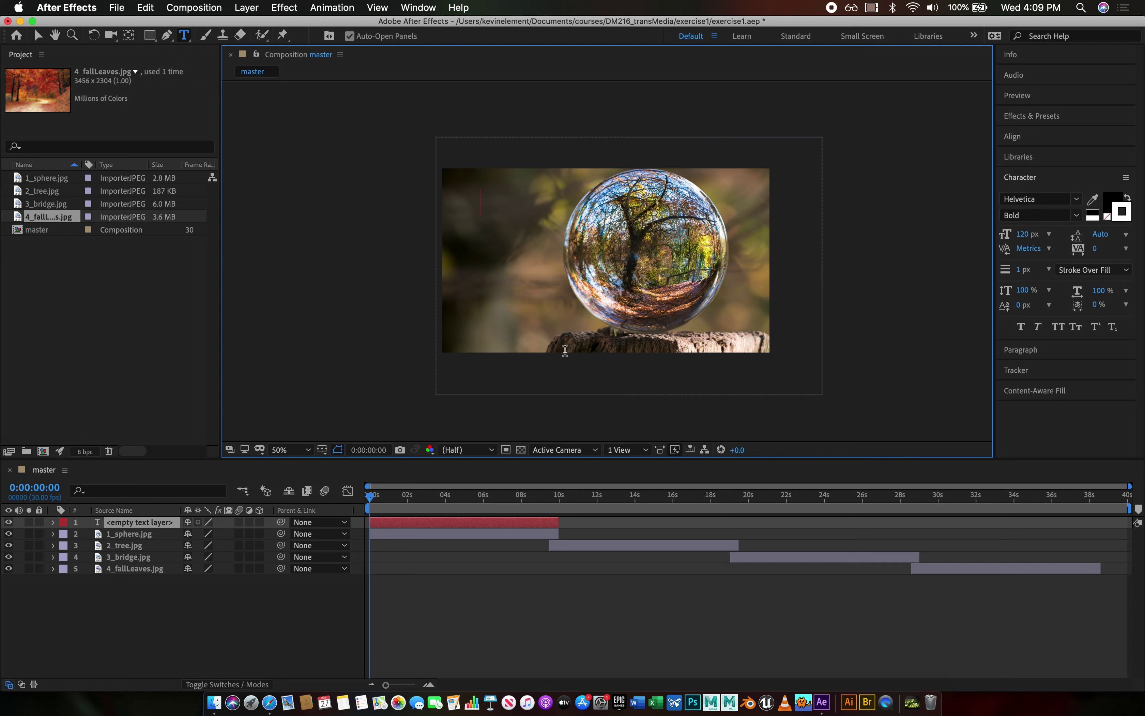
text(Digital)
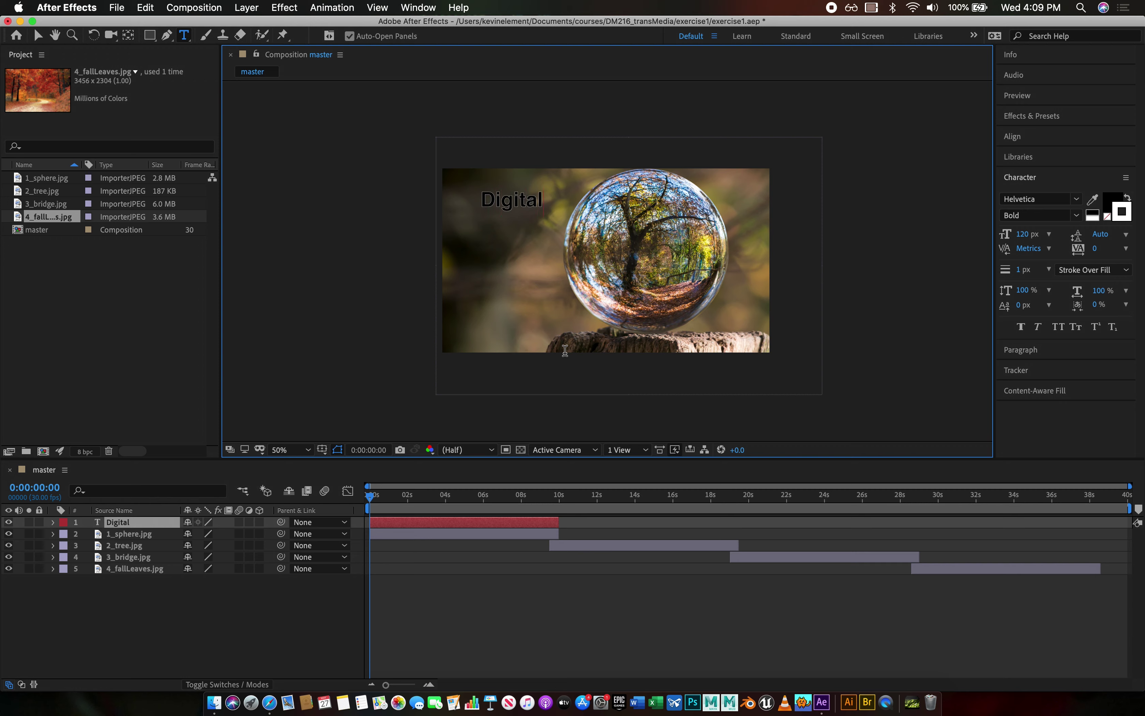
text( Media)
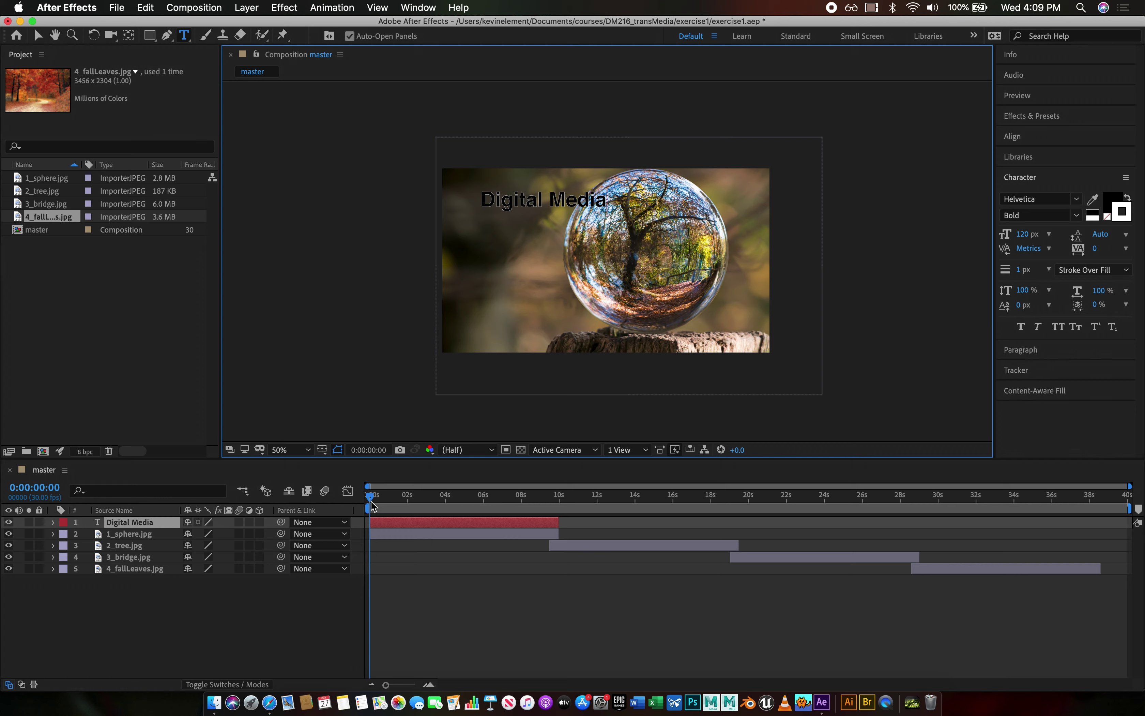
Move the Digital Media layer to start around 29 s with 4_fallLeaves.jpg and scrub to check.
click(428, 524)
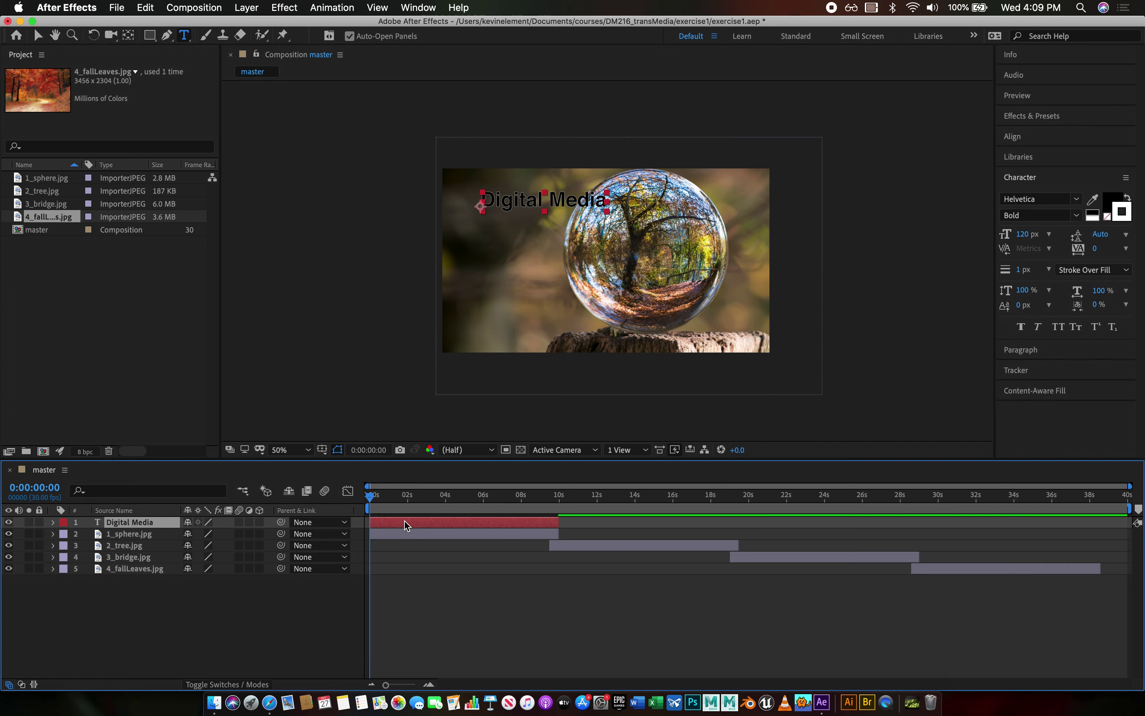
drag(405, 525, 952, 507)
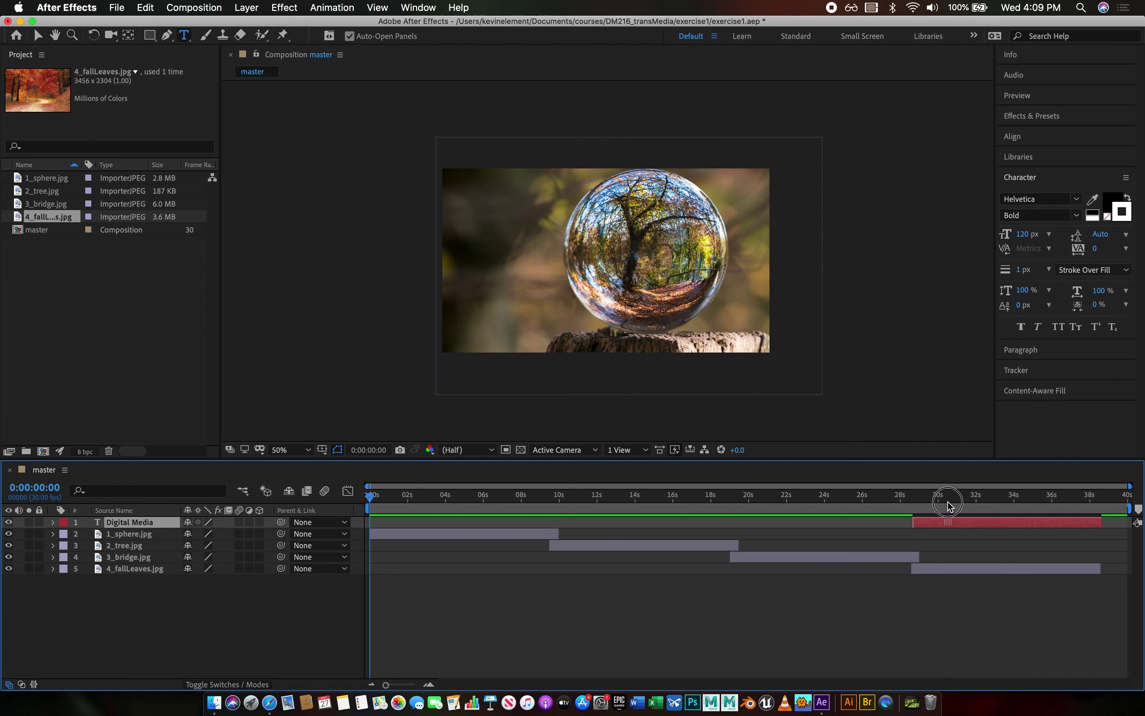
drag(948, 505, 948, 505)
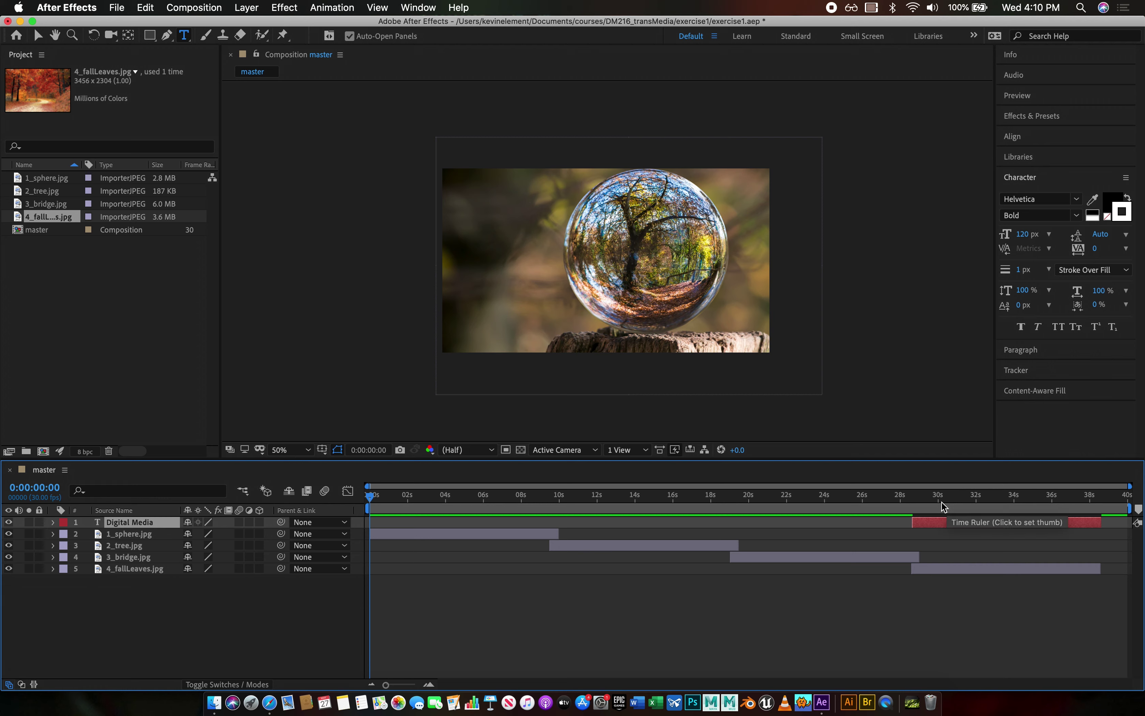
drag(784, 501, 922, 503)
drag(919, 501, 1005, 497)
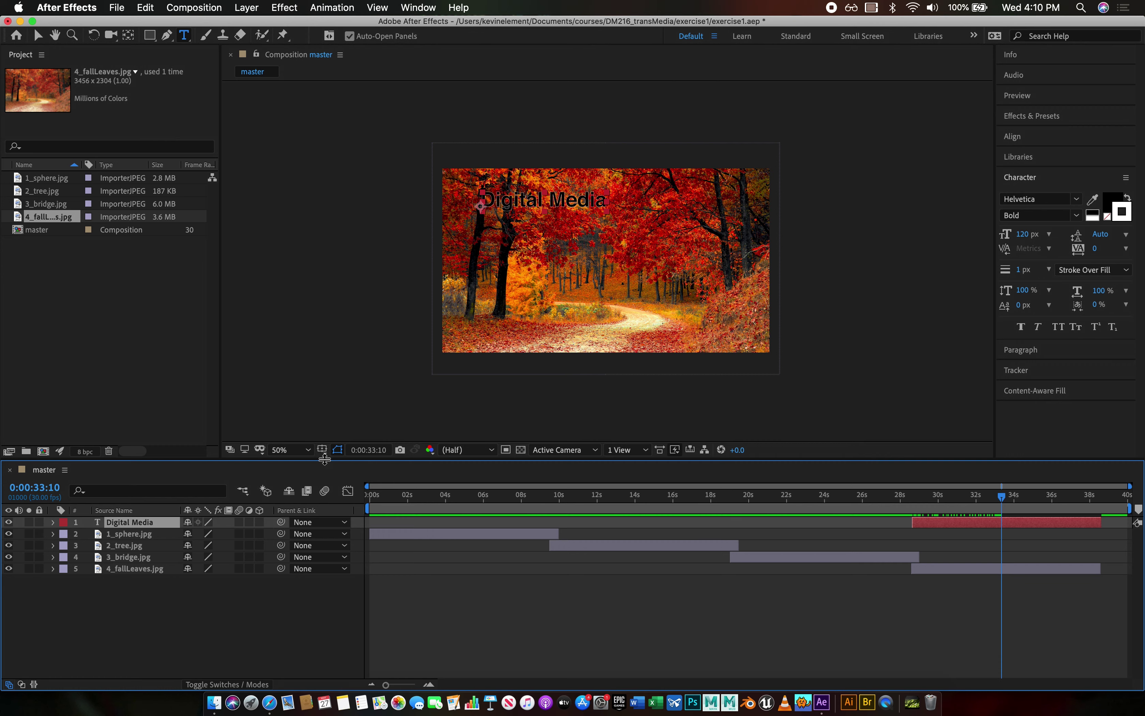
Enlarge the composition viewer and set its magnification to Fit.
drag(324, 459, 330, 518)
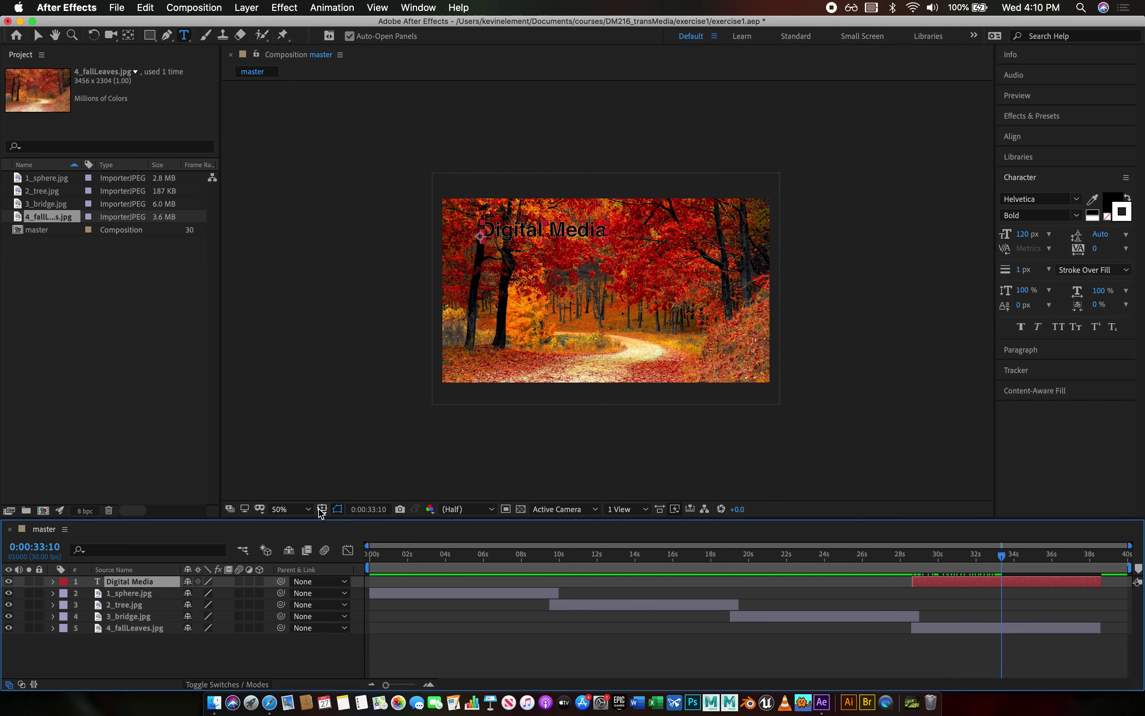
click(308, 509)
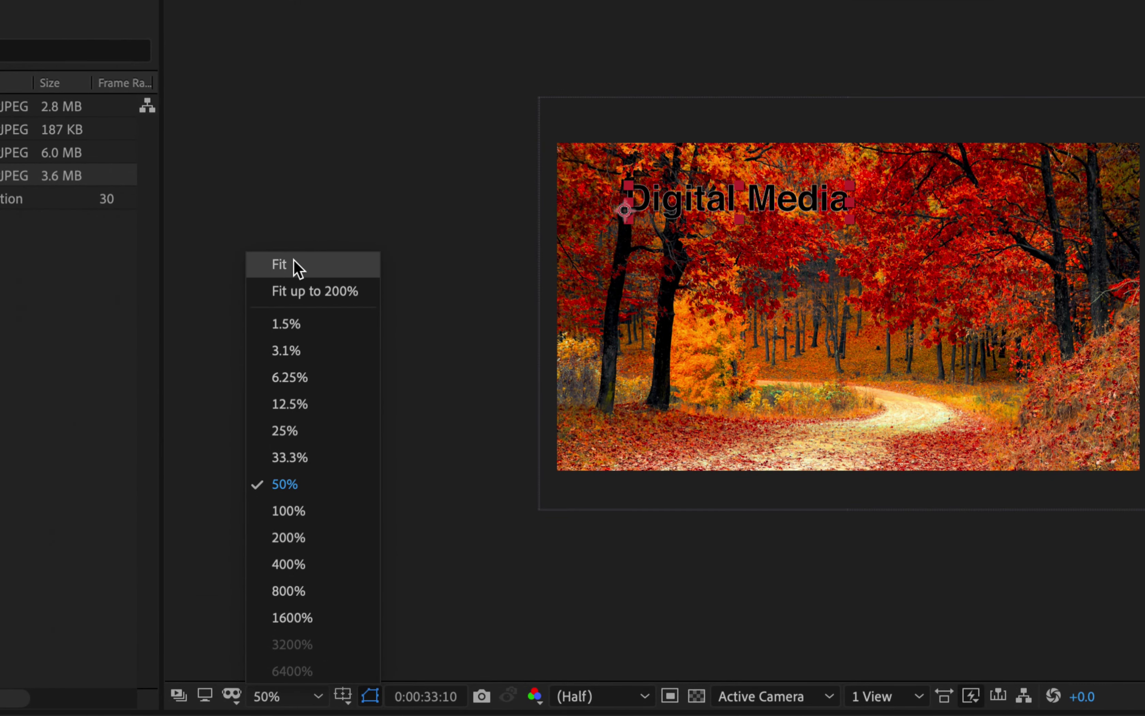
click(294, 264)
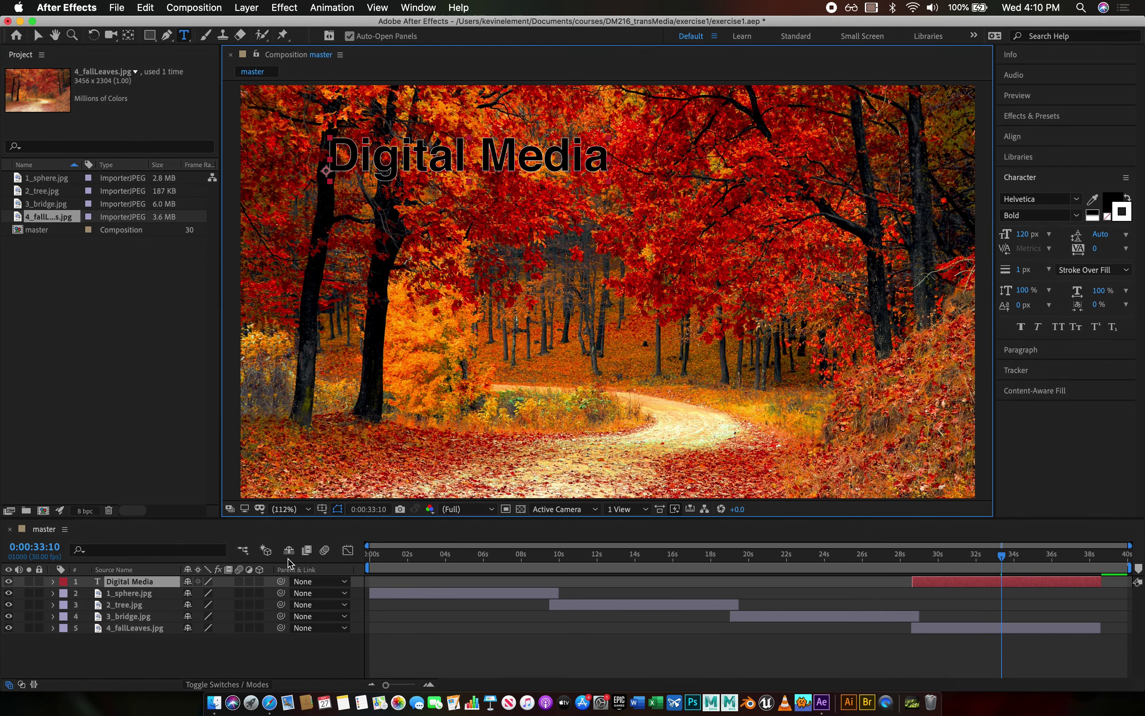
Show the Digital Media layer's Transform properties and switch to the Selection tool.
click(53, 582)
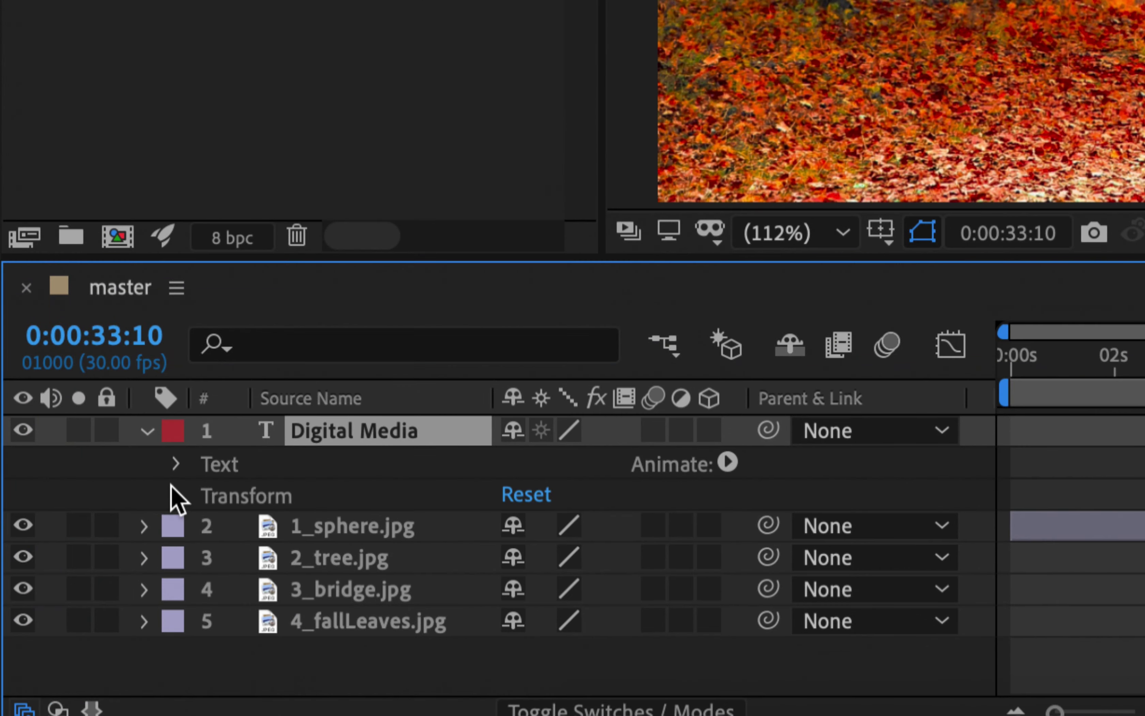
click(176, 494)
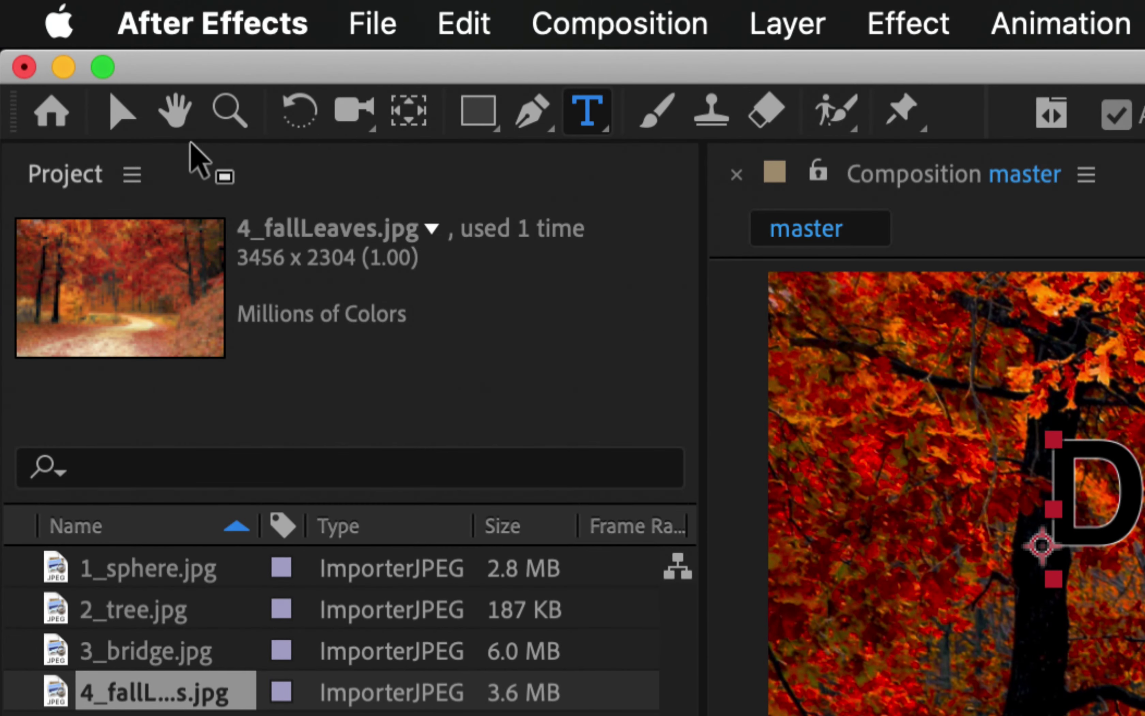
click(122, 114)
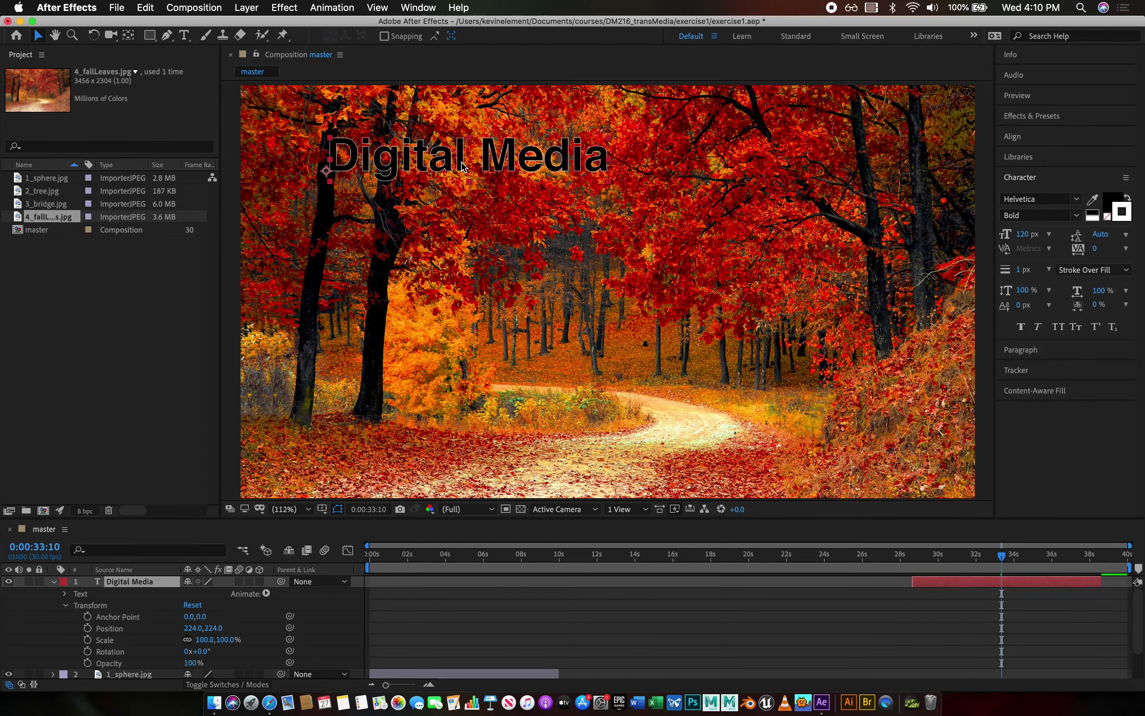
Enlarge the Digital Media title to 165 px and place it at about 751.5,494.9.
drag(463, 167, 698, 264)
drag(1035, 234, 1049, 231)
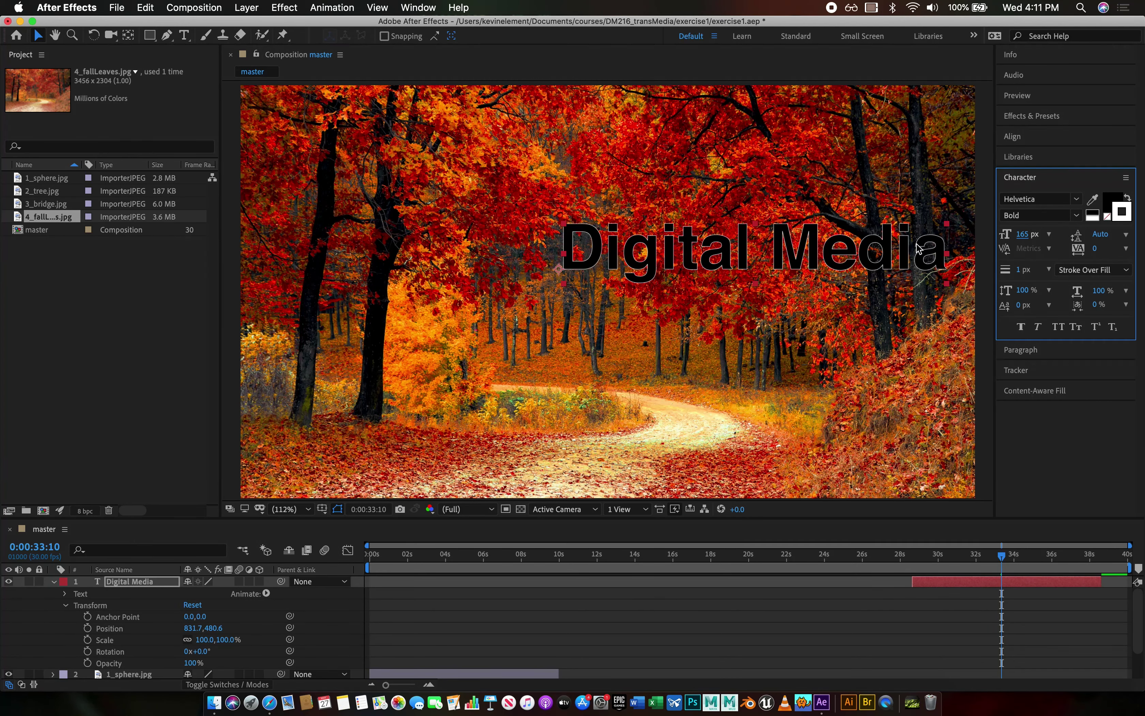
drag(910, 253, 876, 258)
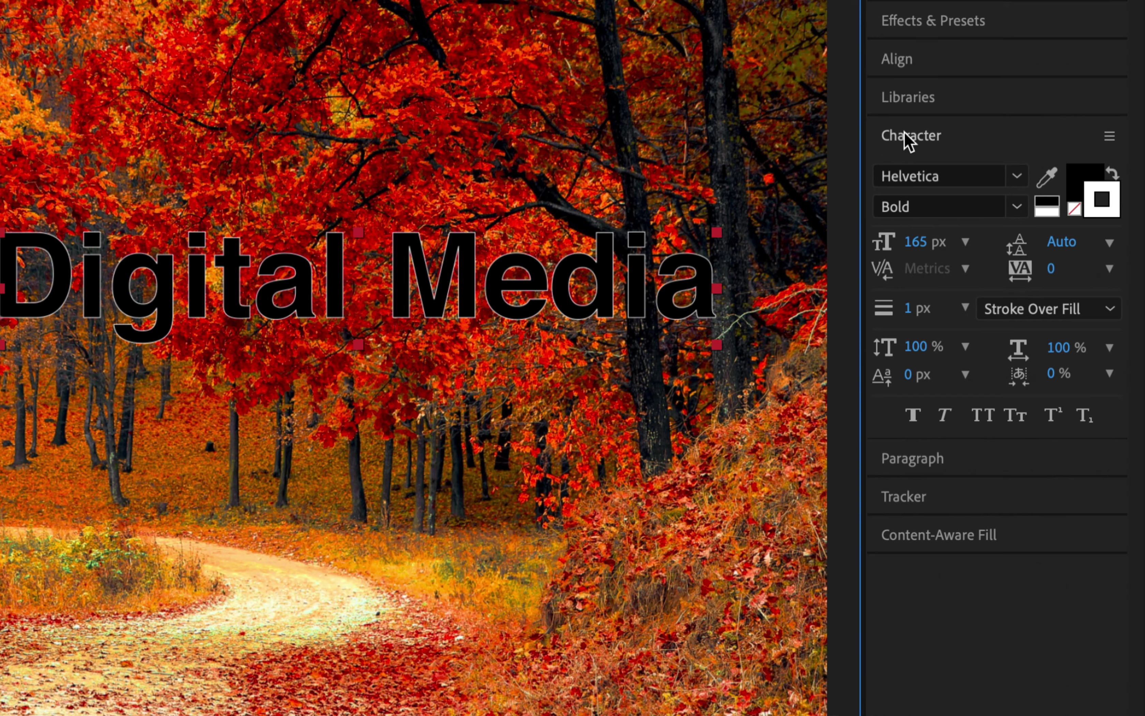
Give the Digital Media title a 9 px white stroke using Fill Over Stroke order.
click(911, 305)
mouse_move(911, 304)
mouse_down()
mouse_move(939, 301)
mouse_move(924, 302)
mouse_up()
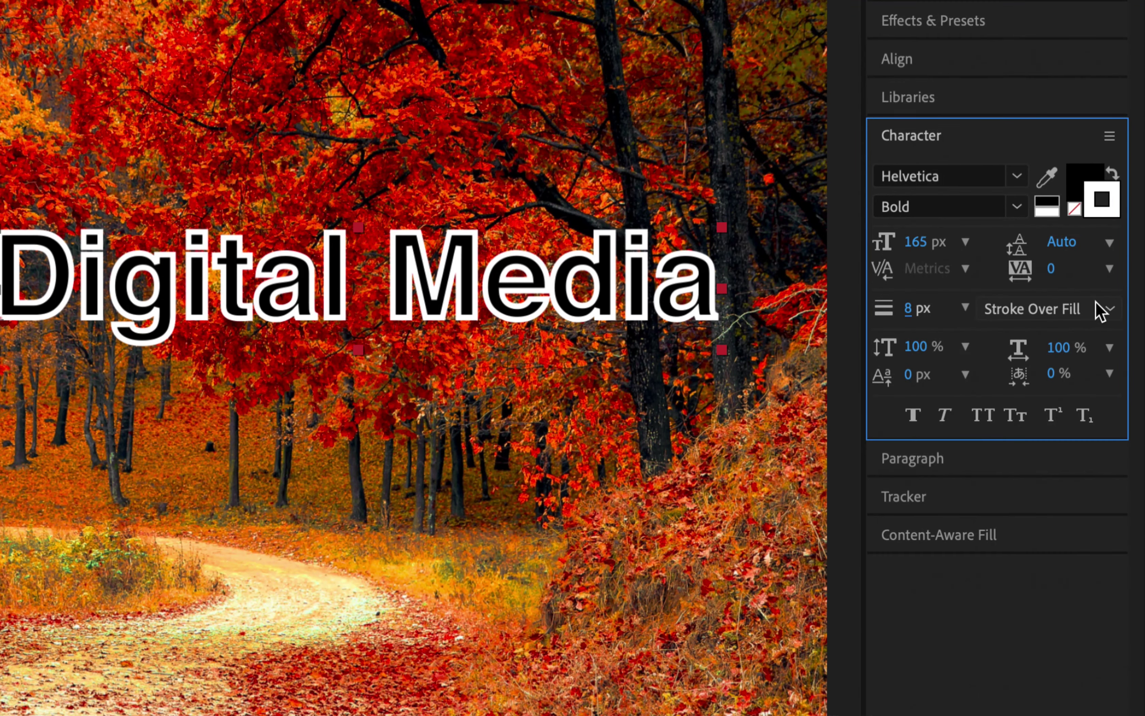
click(1103, 312)
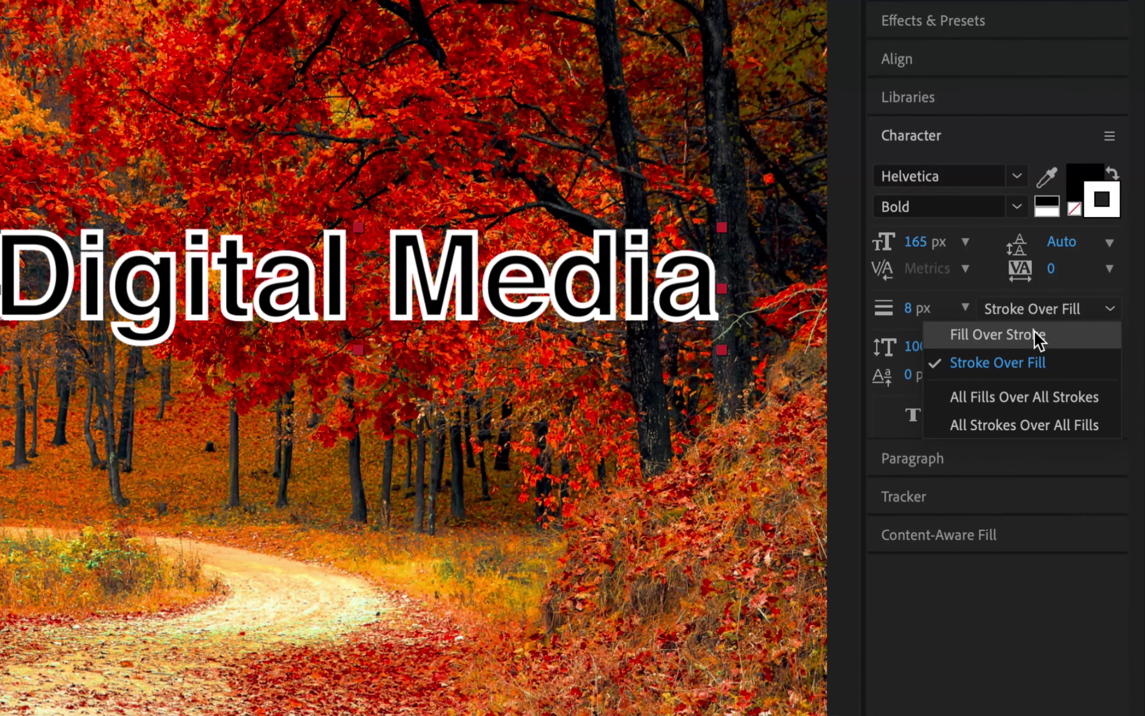
click(1006, 337)
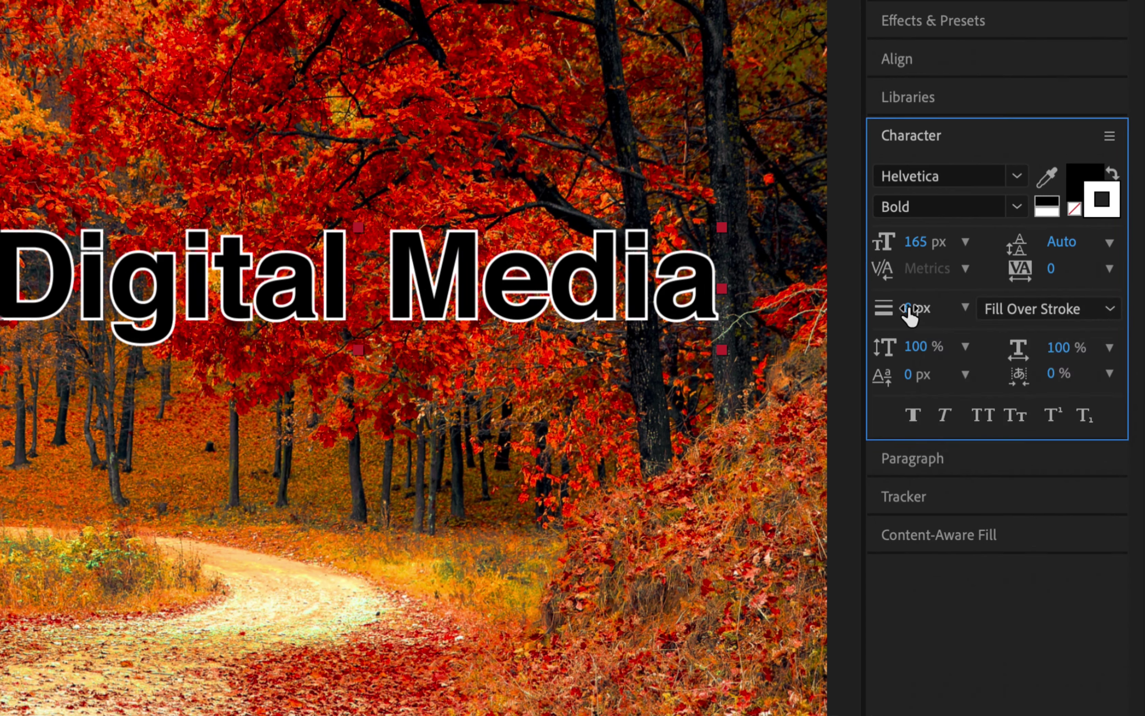
drag(913, 310, 914, 308)
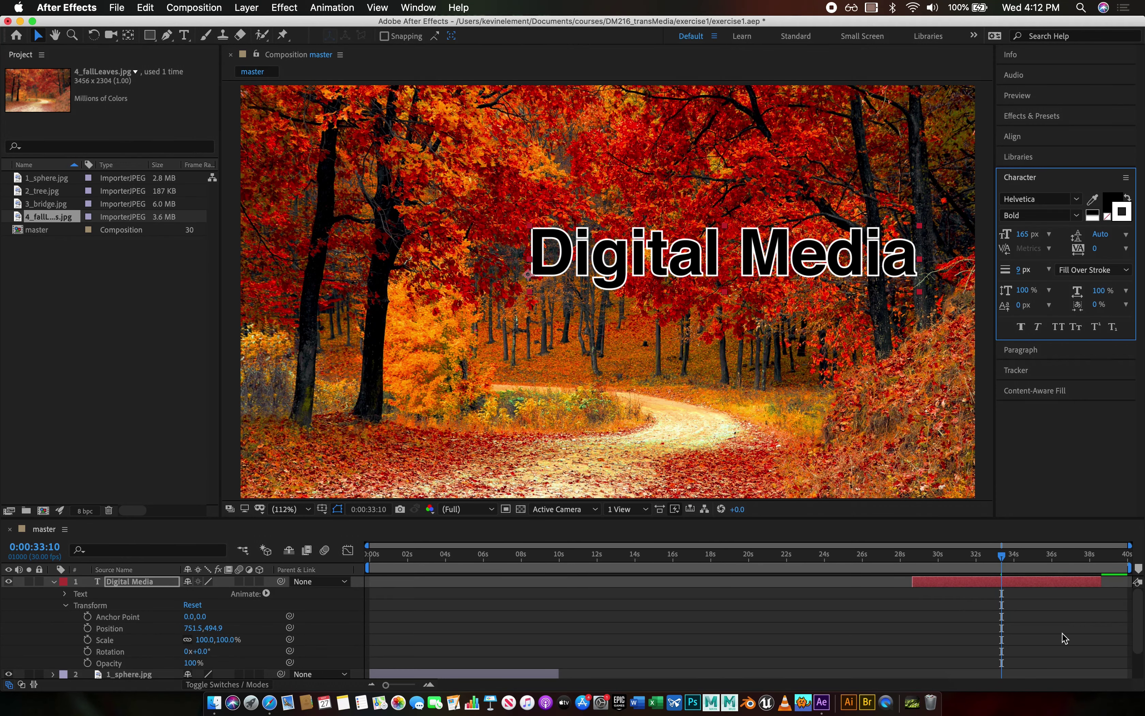
At about 29 s, keyframe the Digital Media title's Position fully off the left edge.
drag(1002, 563, 921, 565)
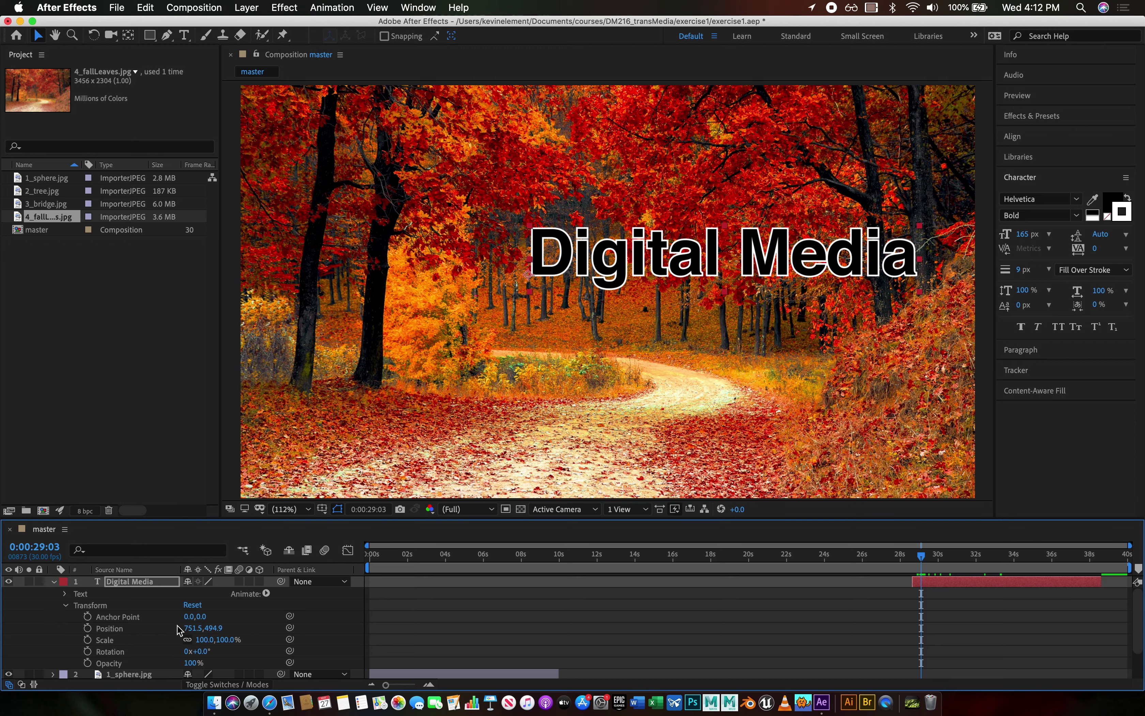
click(88, 629)
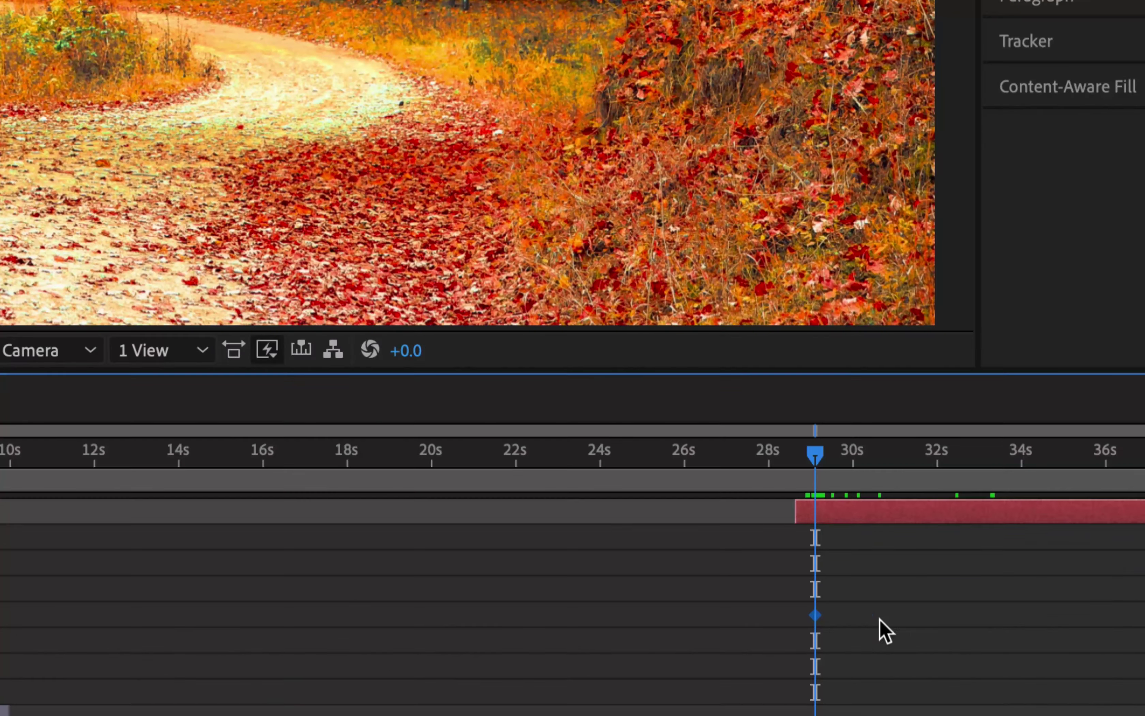
mouse_move(897, 629)
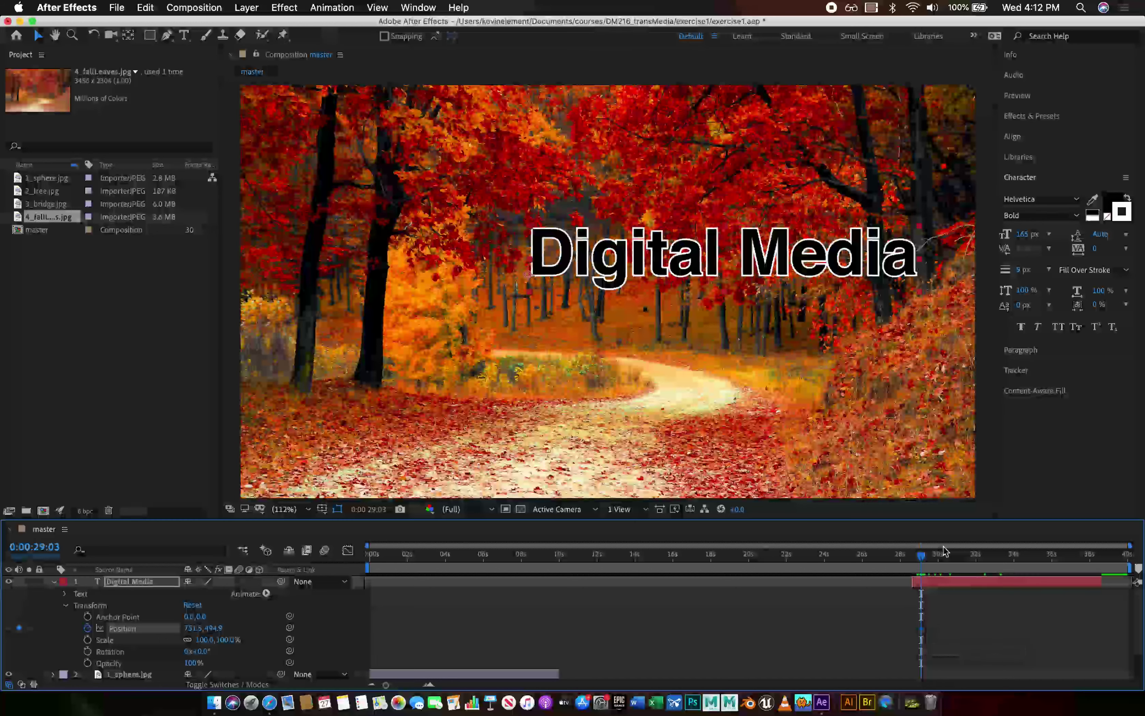
click(925, 560)
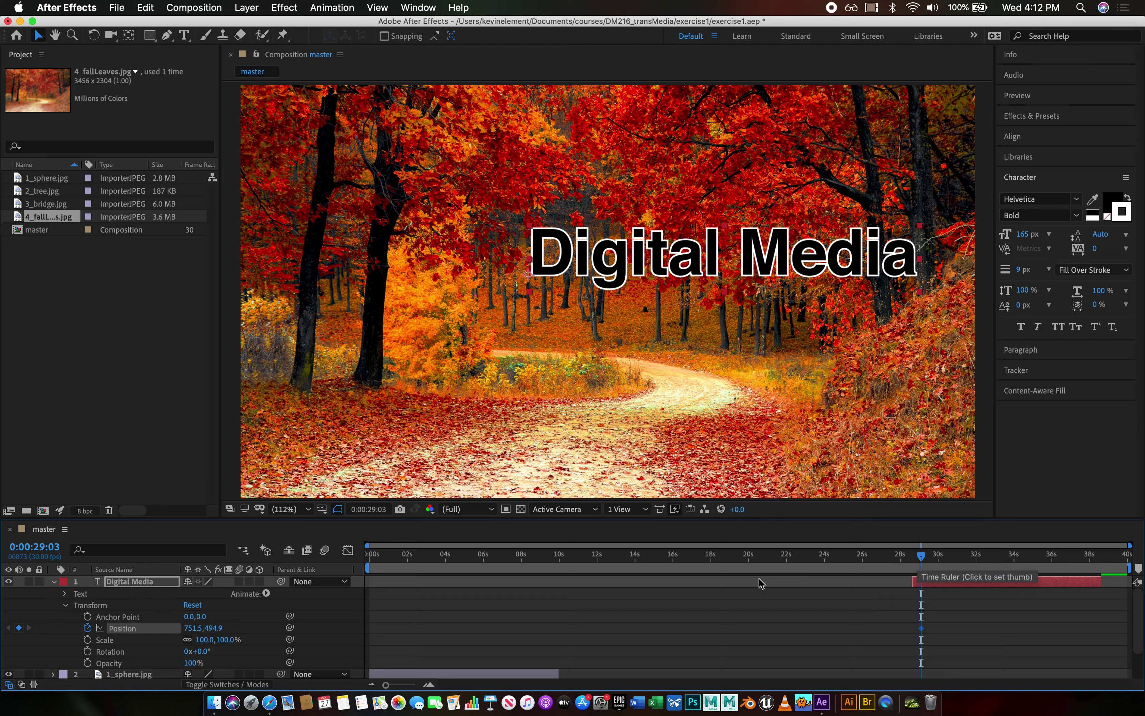
drag(197, 632, 3, 630)
click(198, 628)
drag(195, 629, 3, 628)
drag(198, 628, 10, 630)
drag(191, 628, 3, 628)
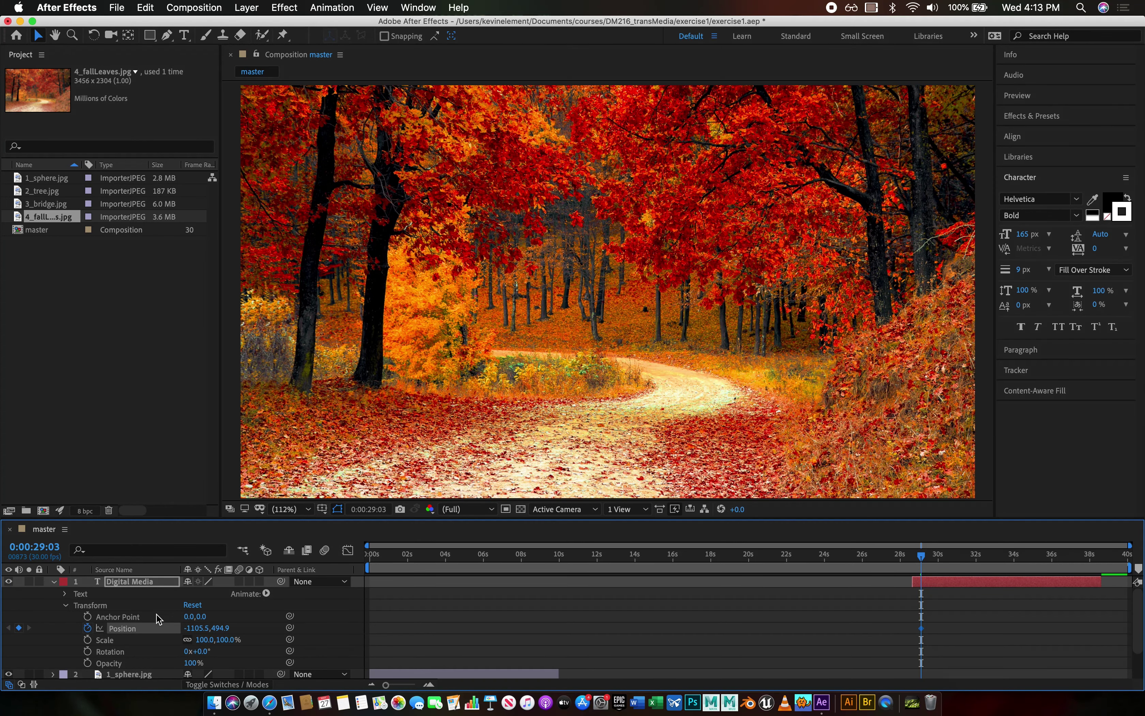
A few frames later, keyframe the title sliding back in to 583.5,494.9.
click(931, 556)
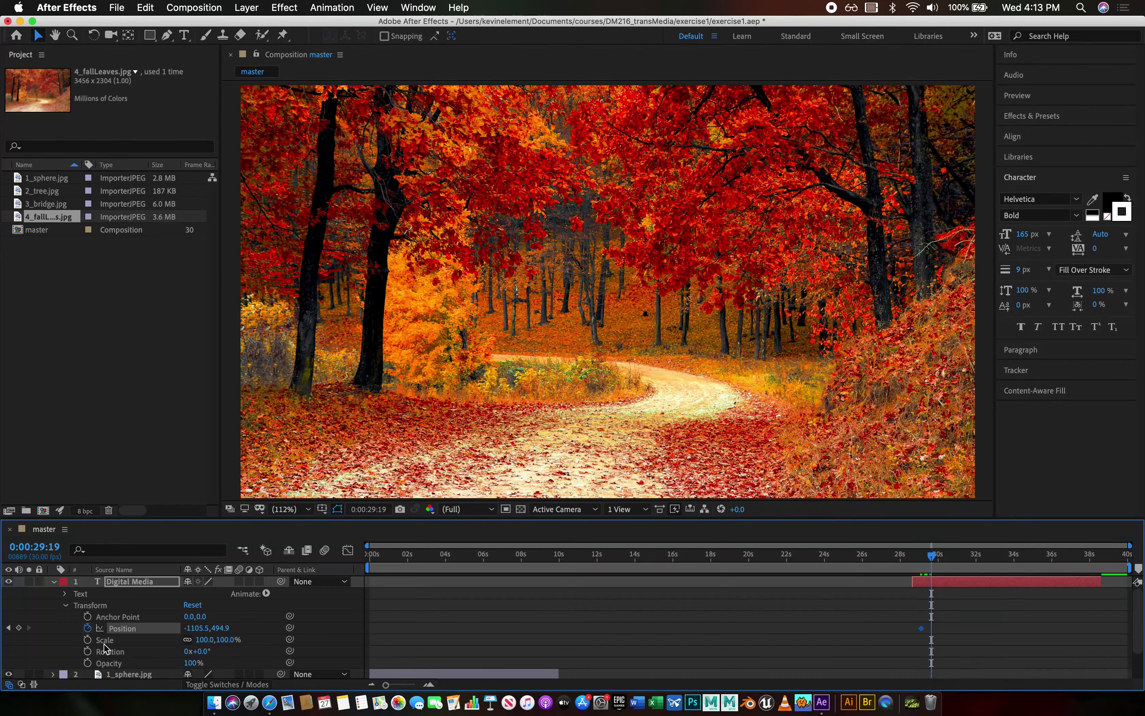
click(19, 628)
drag(200, 628, 1141, 584)
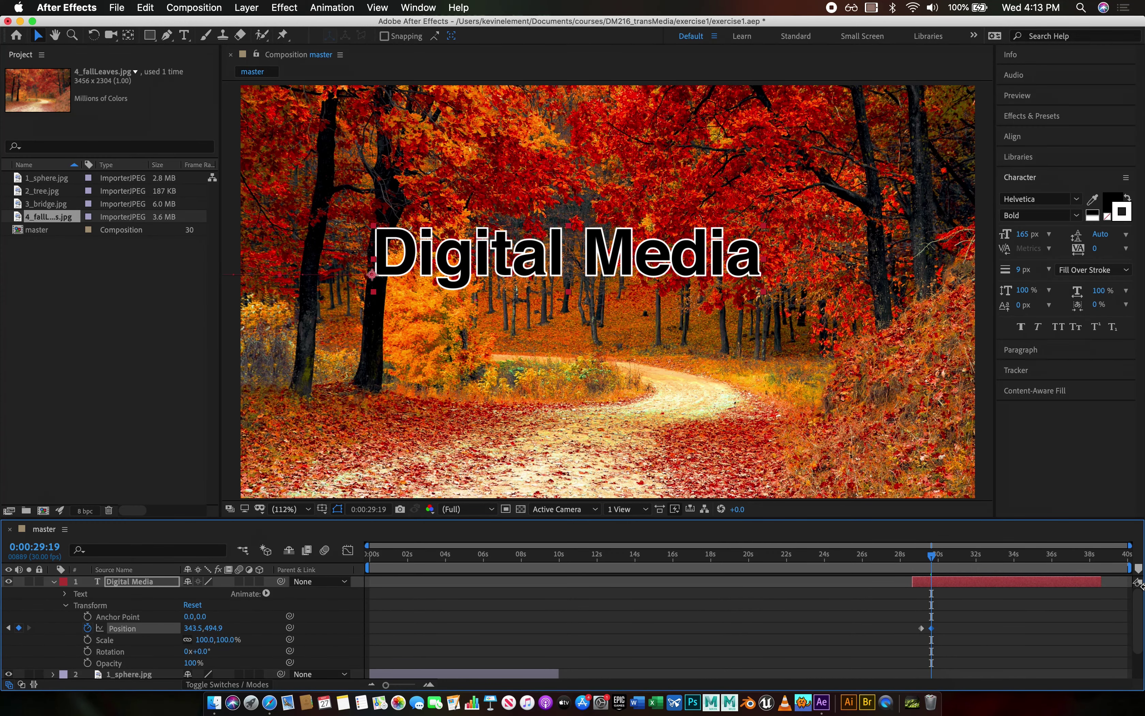
drag(189, 628, 361, 633)
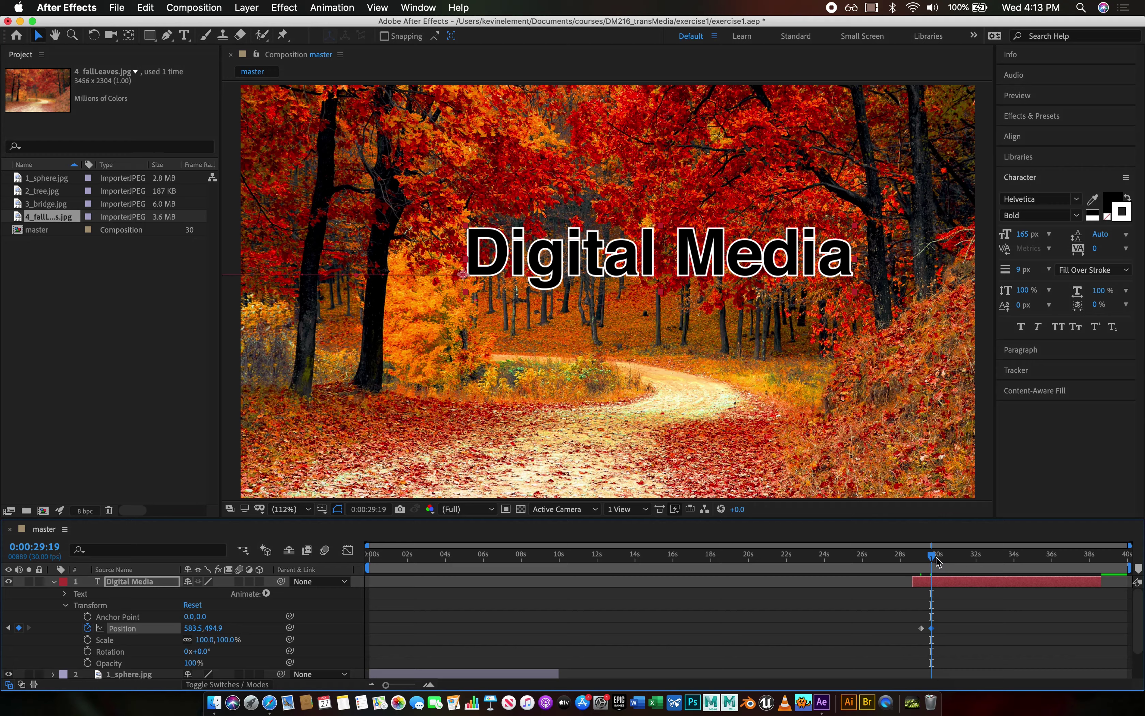
Preview the title sliding in, then collapse the layer's properties.
click(908, 558)
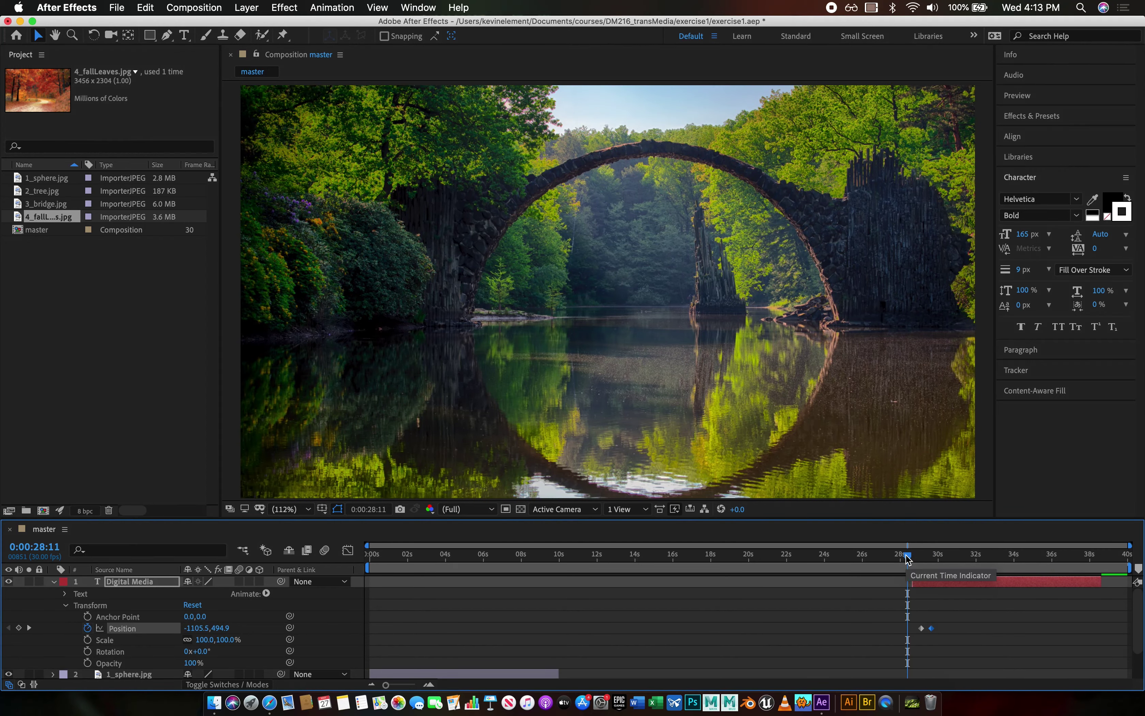
key(space)
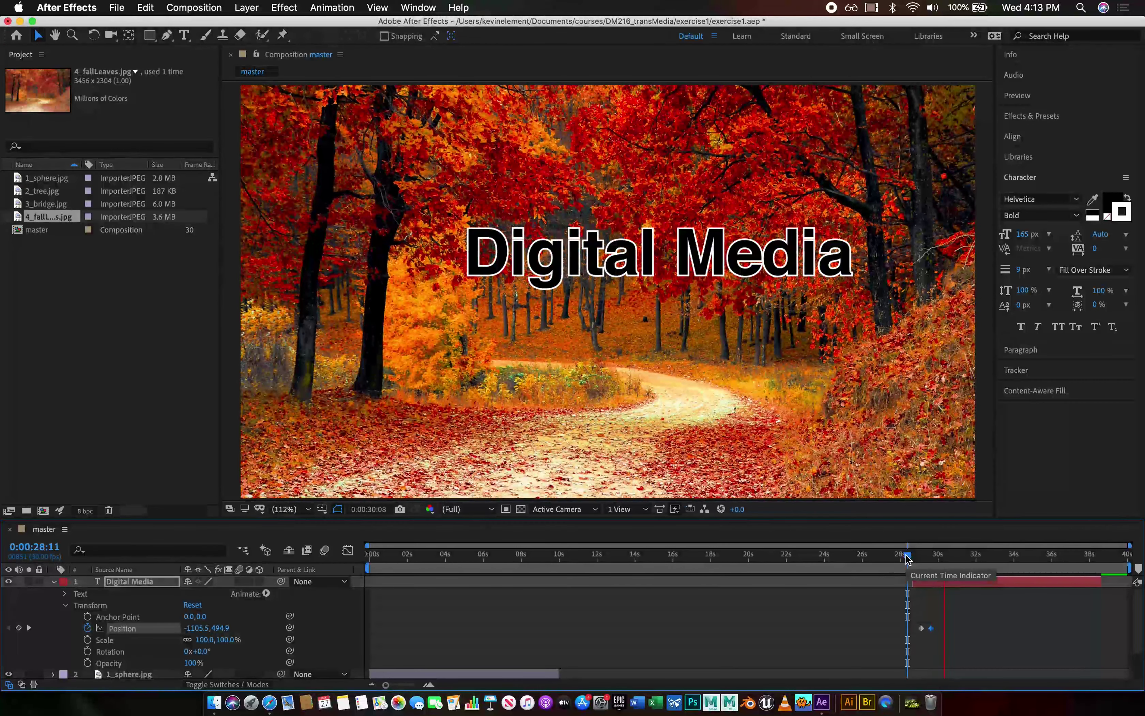
key(space)
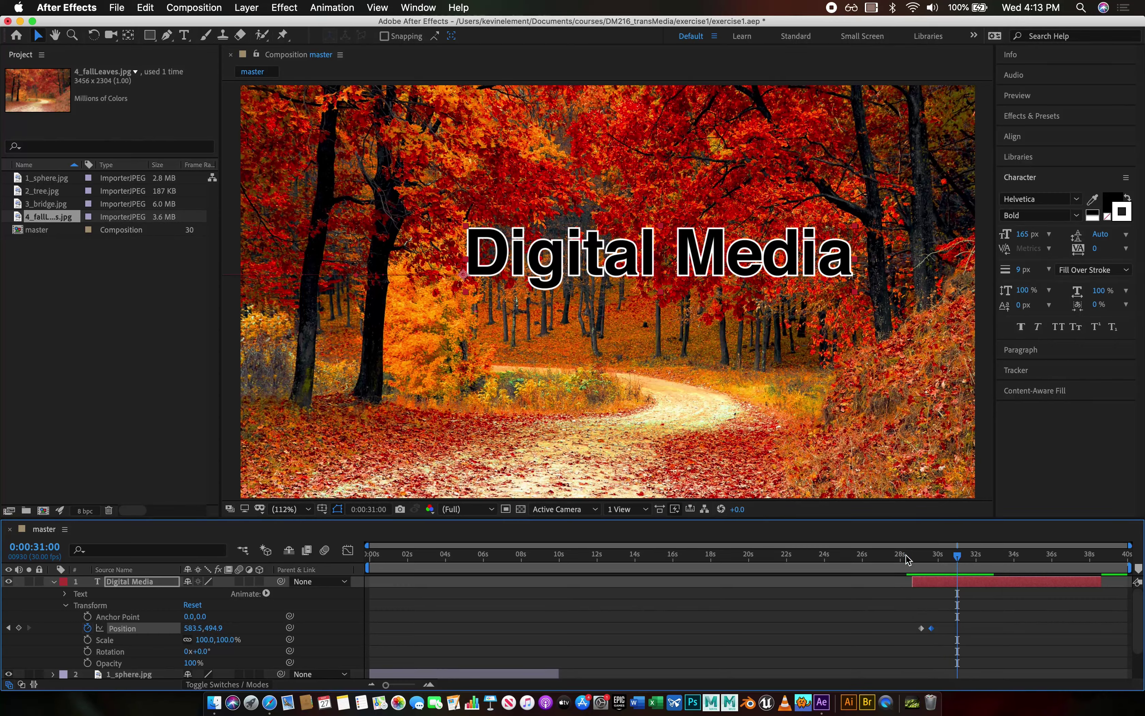
key(u)
key(g)
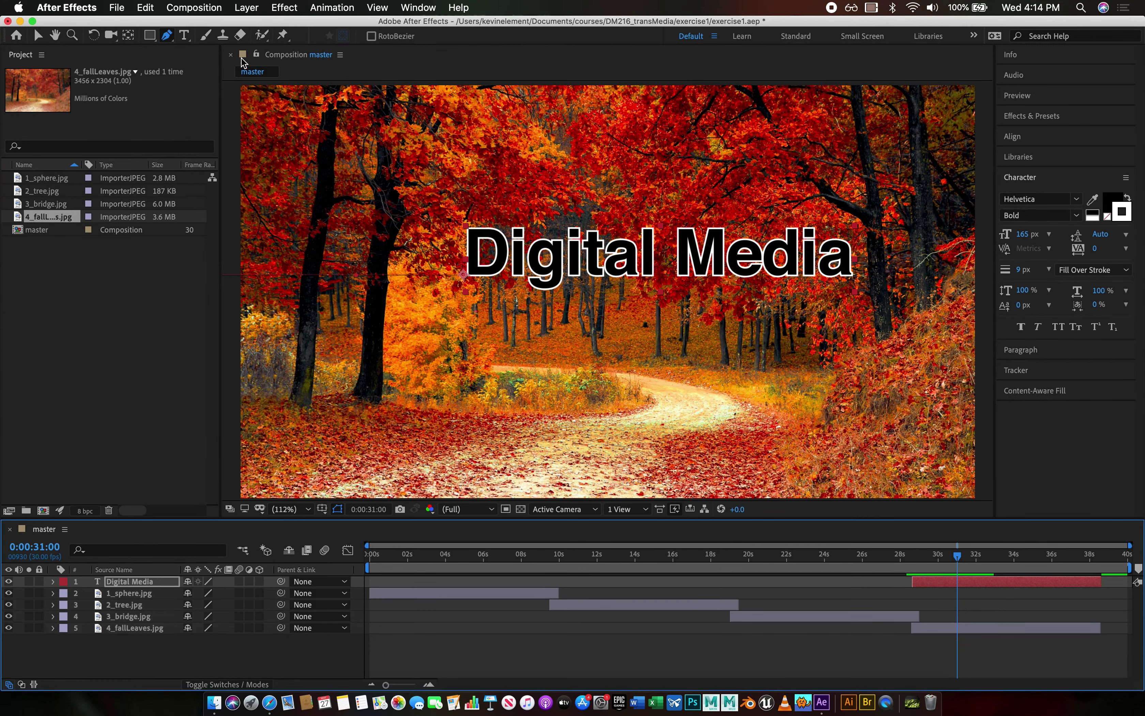
click(184, 35)
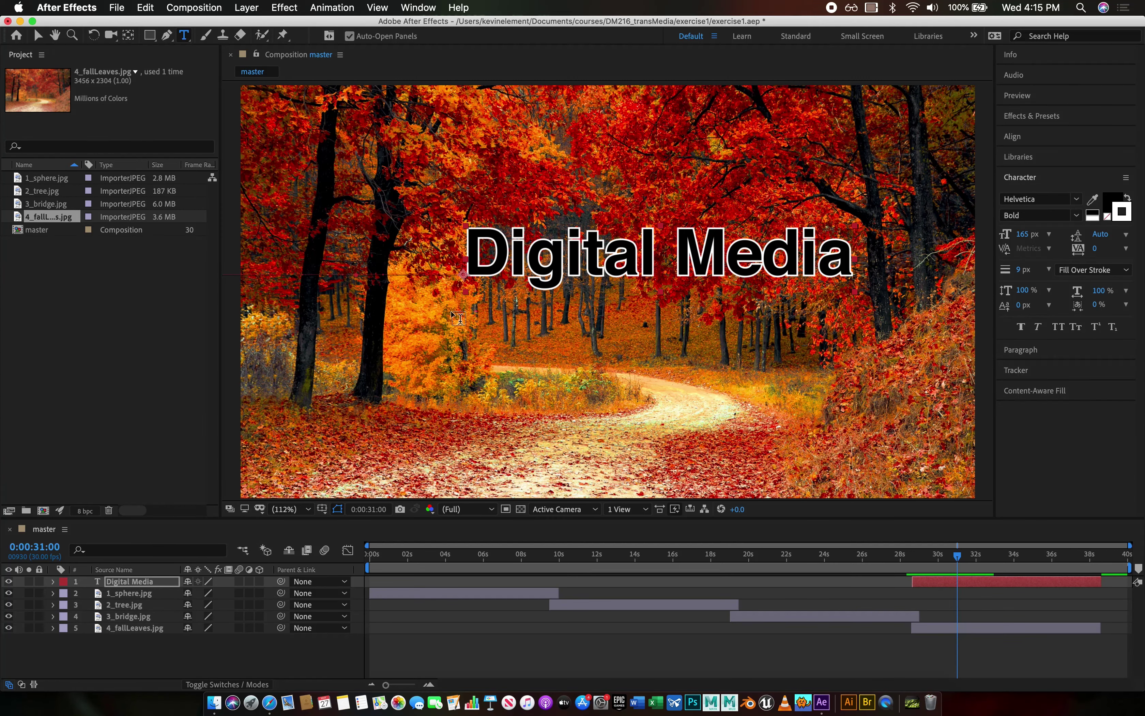
Type a 'Designer' text layer in the comp and move its bar to the end of the timeline.
click(525, 335)
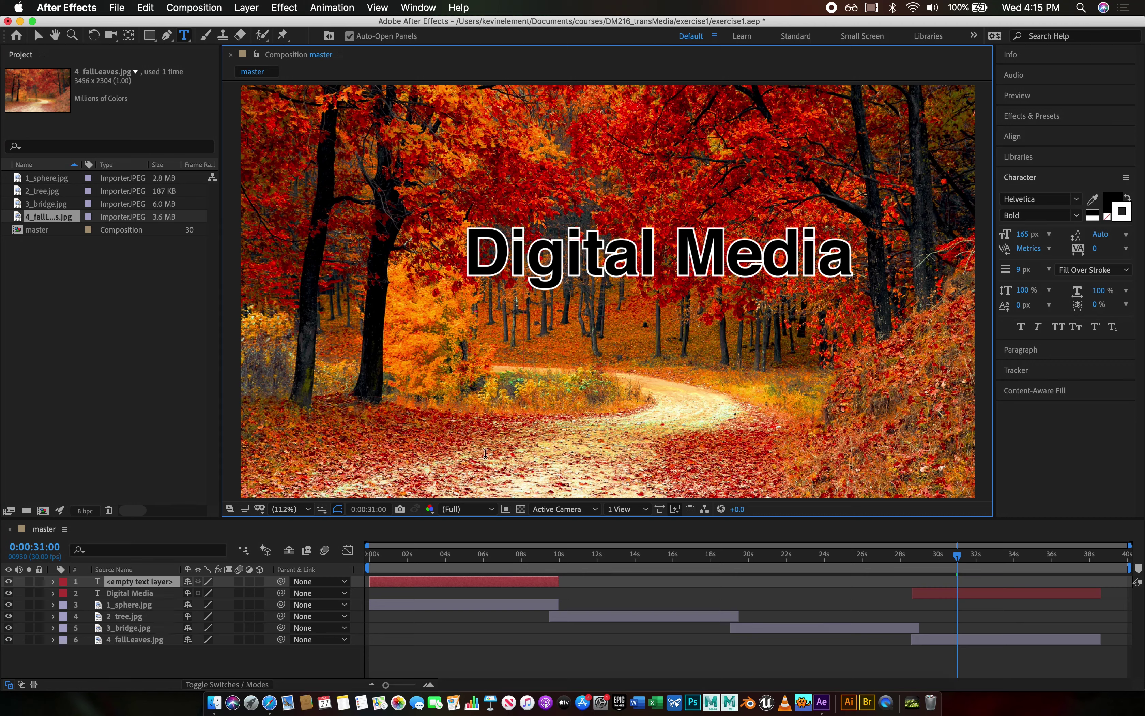
text(Designer)
drag(959, 562, 505, 559)
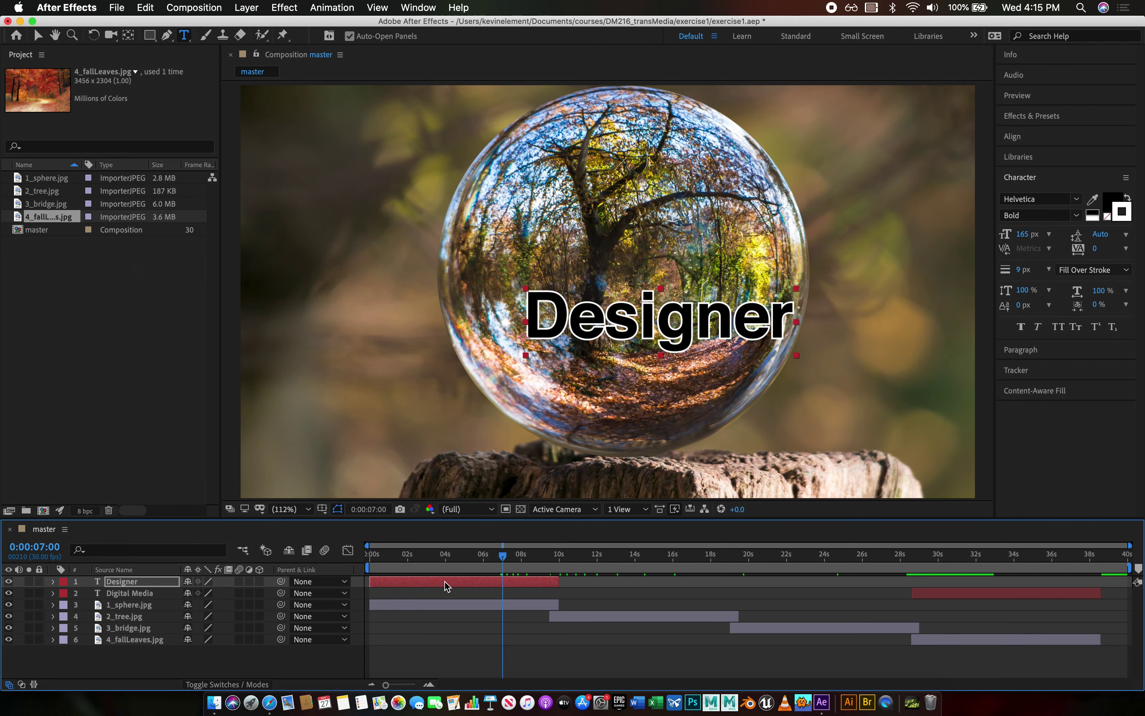
drag(445, 586, 949, 558)
Align Designer's start with Digital Media and move it right beneath, undoing an accidental stretch.
click(967, 558)
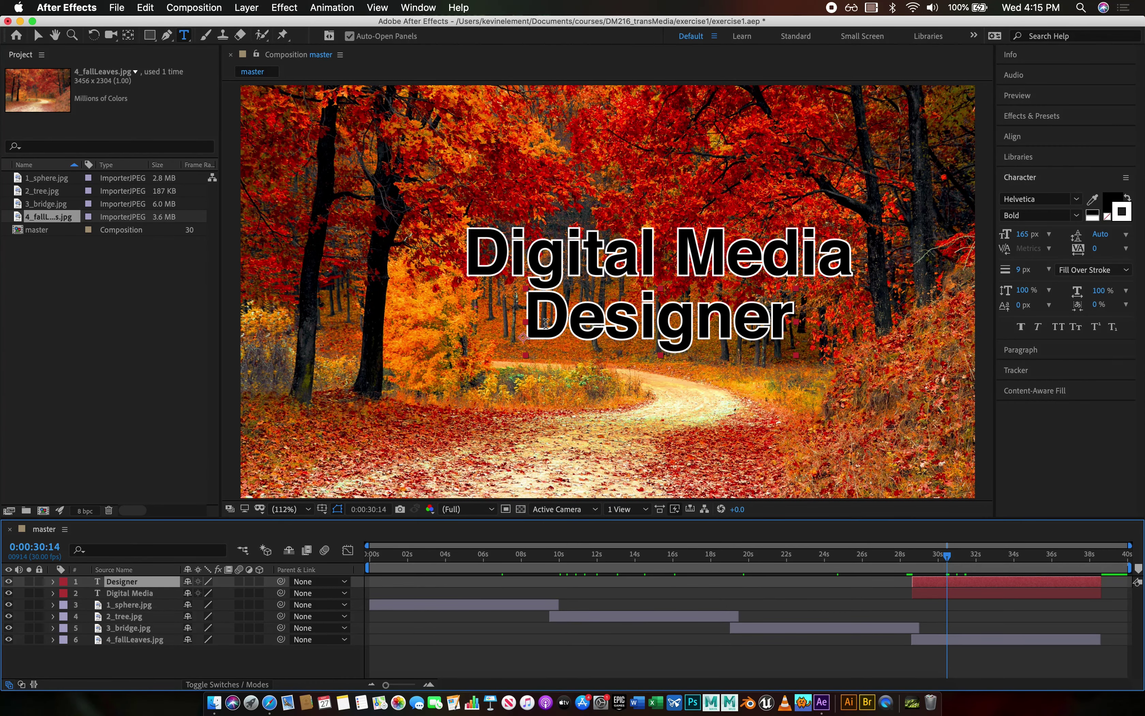
click(38, 36)
drag(634, 316, 691, 306)
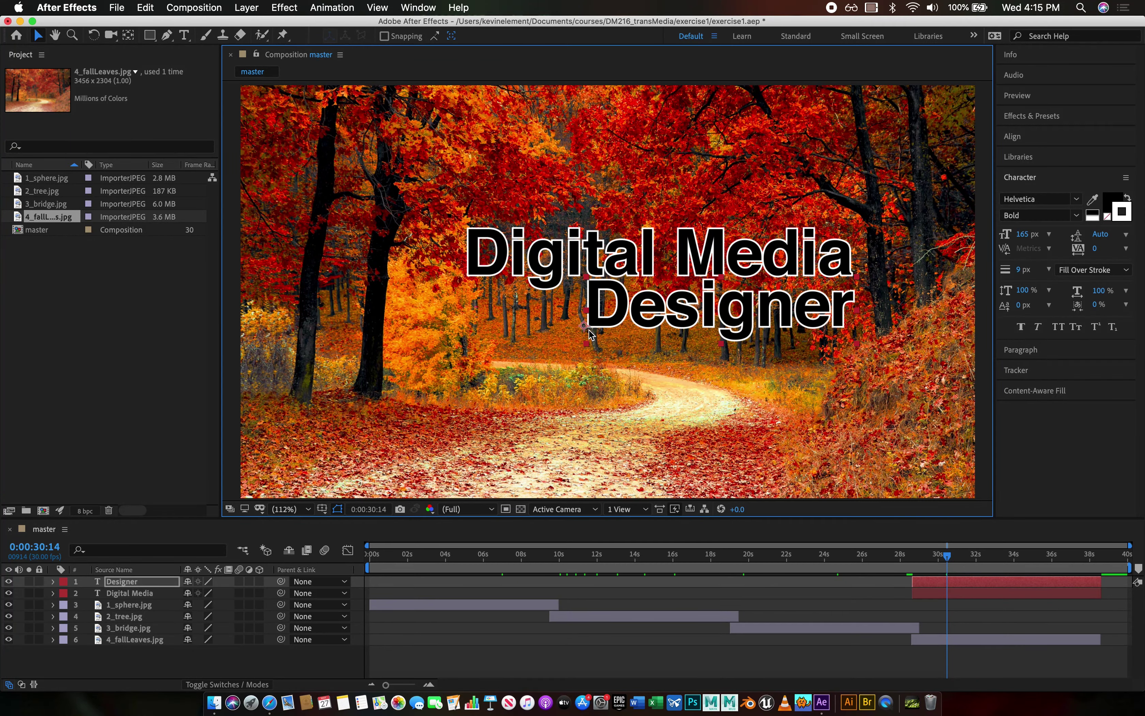
mouse_move(587, 318)
mouse_down()
mouse_move(575, 317)
mouse_move(607, 316)
mouse_move(596, 316)
mouse_up()
key(cmd+z)
drag(589, 283, 741, 326)
Undo the resize, scale Designer down and place it under the word 'Media'.
key(cmd+z)
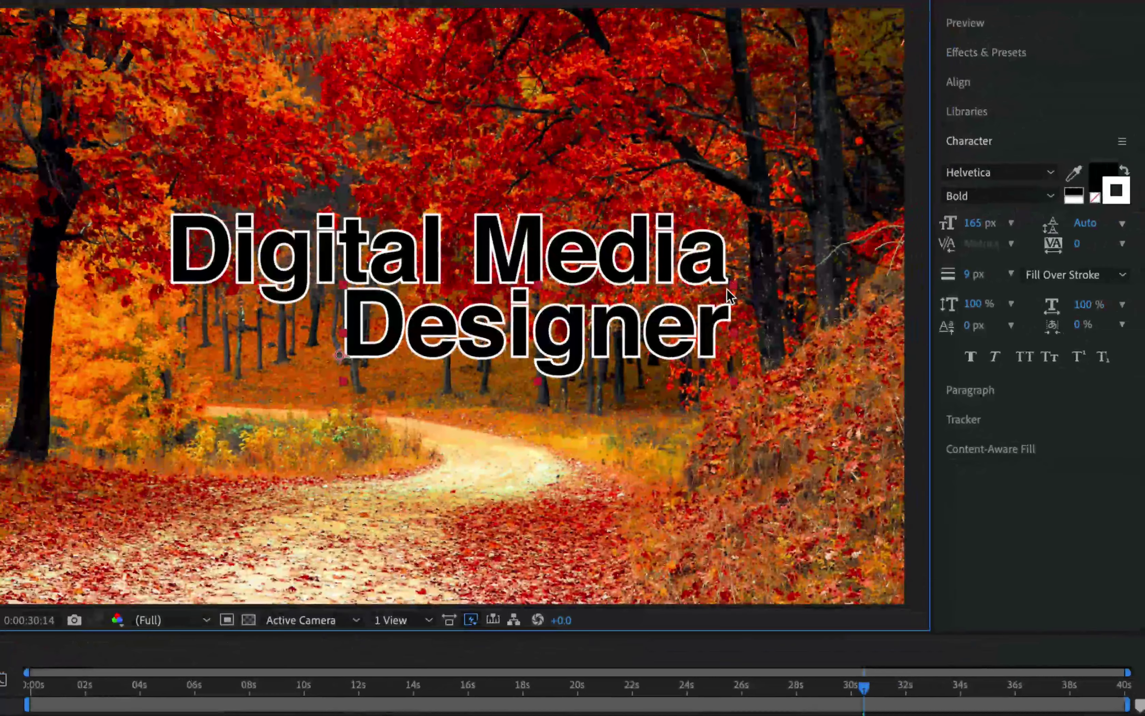
drag(728, 290, 644, 327)
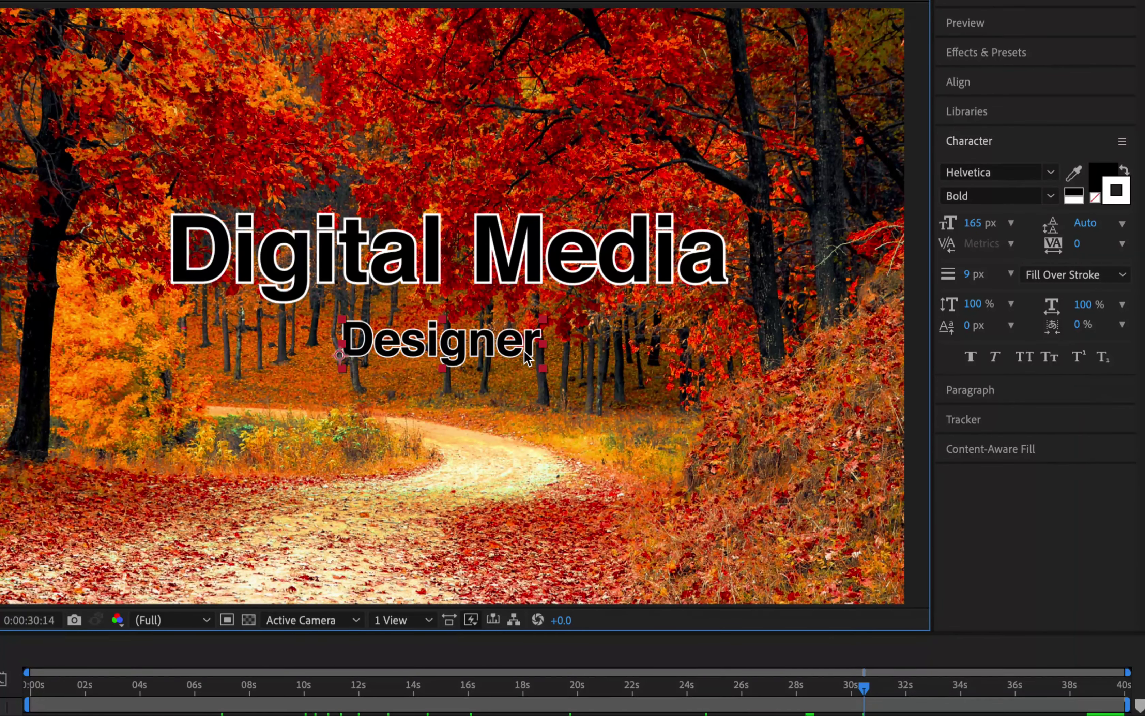
drag(538, 354, 666, 329)
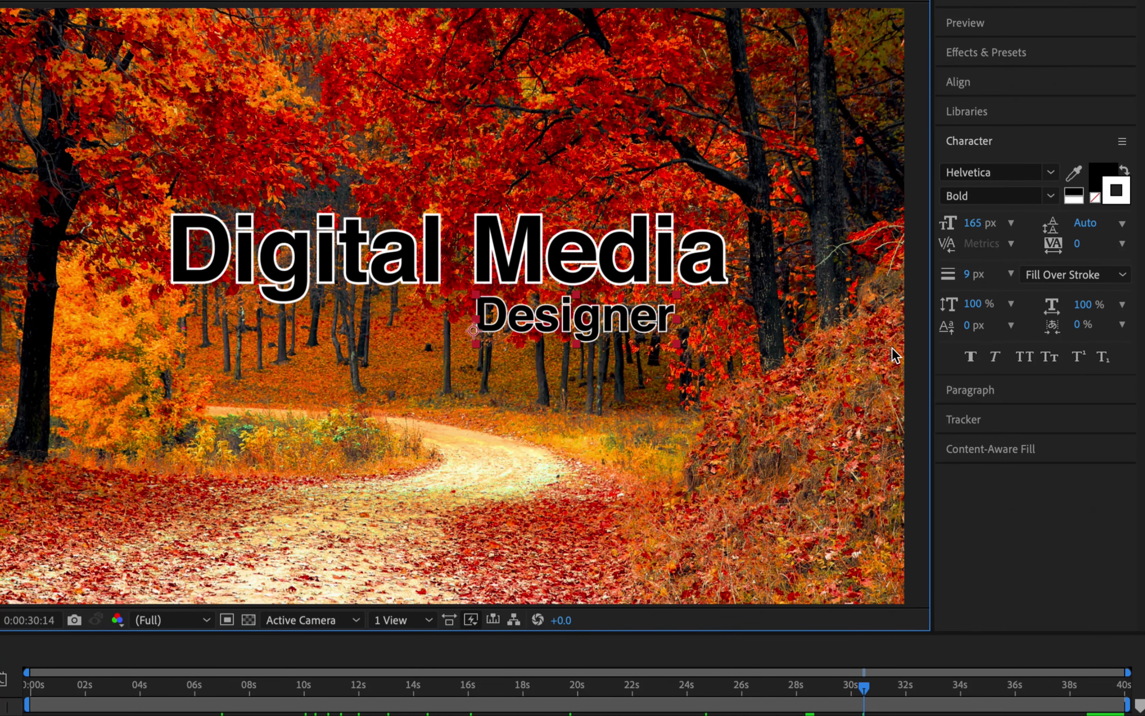
Set Designer's font size to 208 px.
drag(976, 230, 1009, 223)
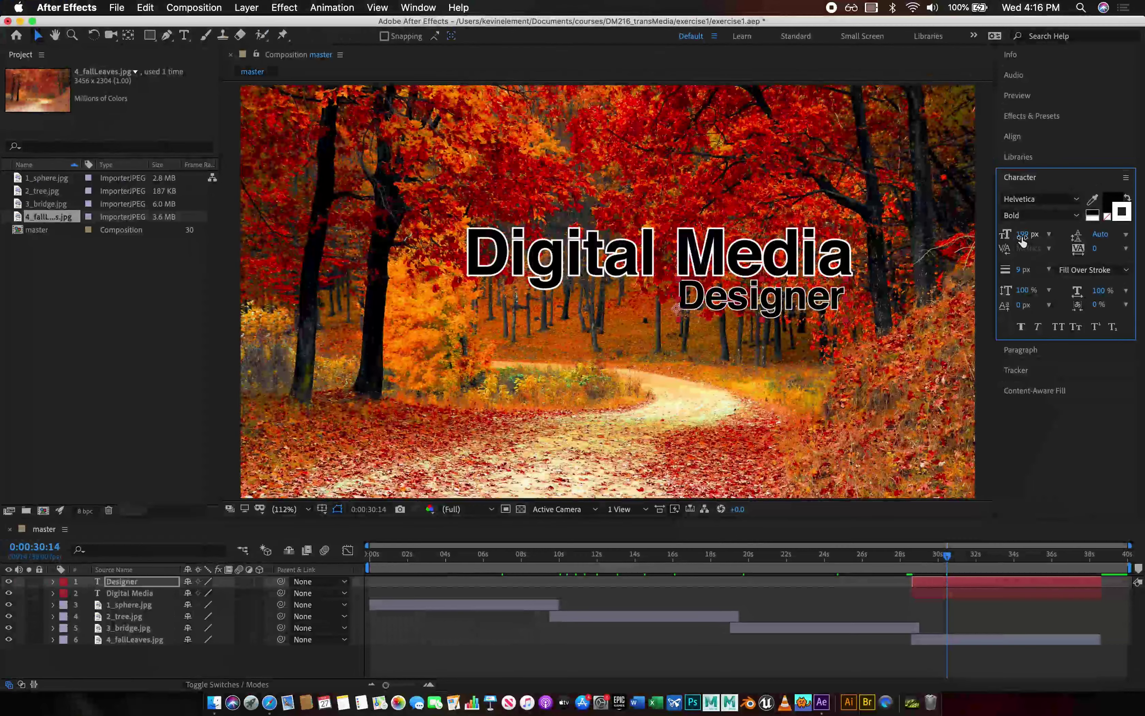
drag(823, 253, 848, 253)
drag(1030, 235, 1028, 234)
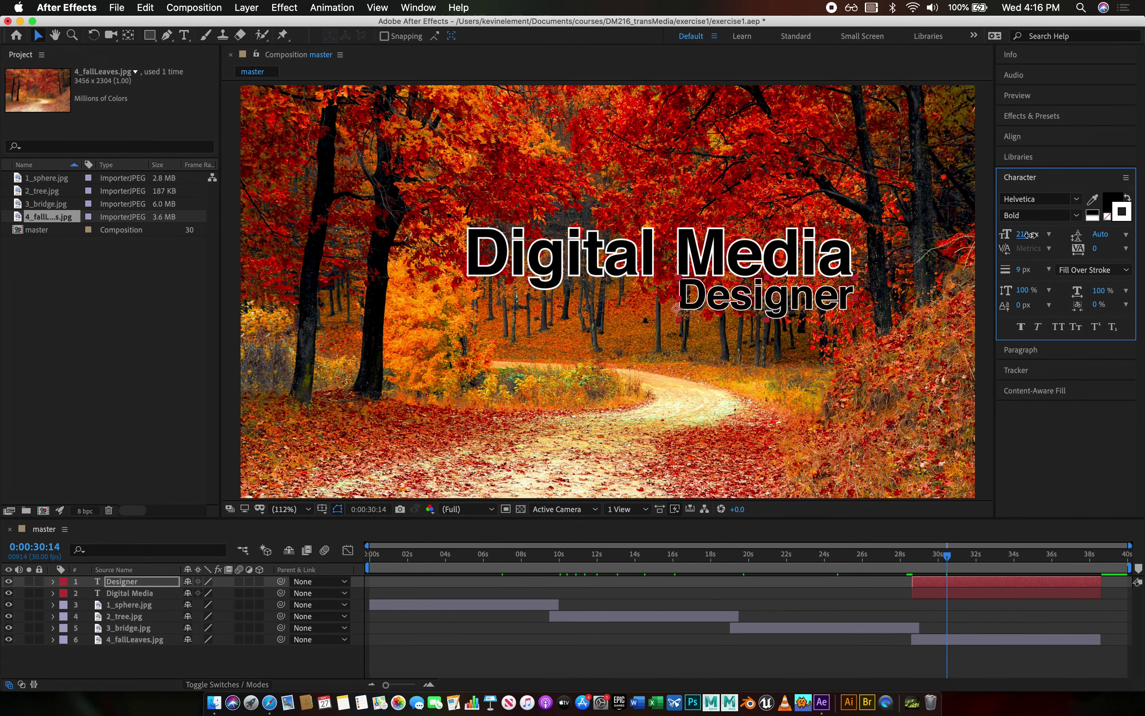
key(Down)
key(Down)
Nudge Designer into position and thicken its outline to 16 px.
click(829, 313)
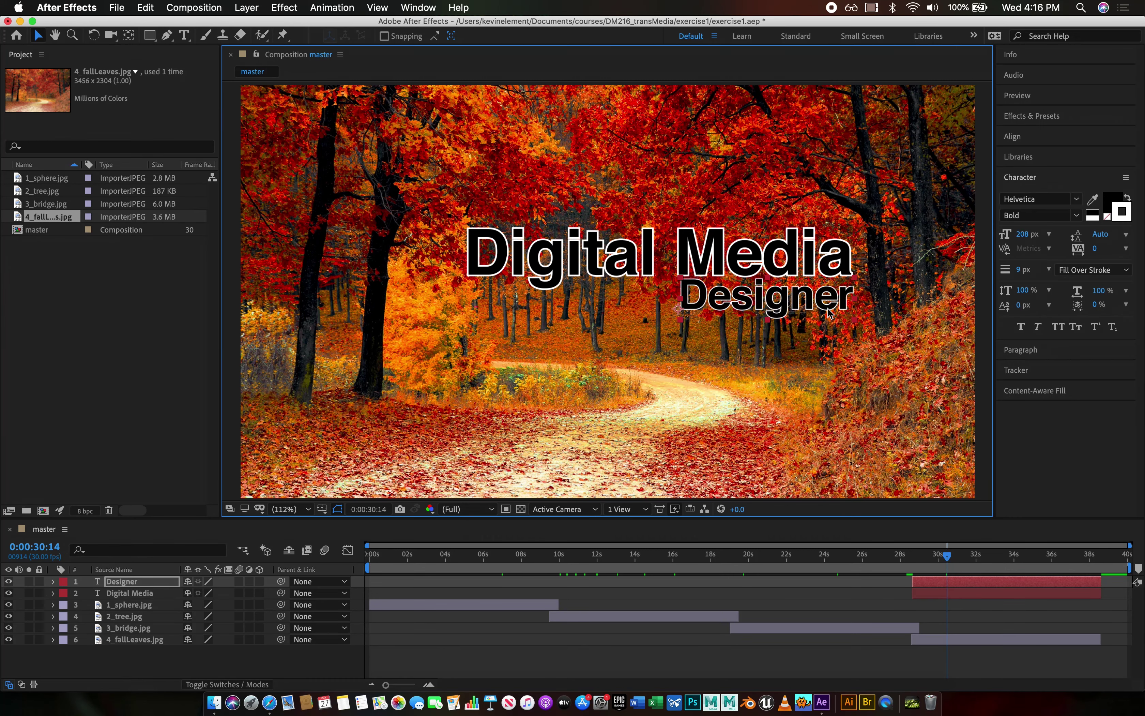
double_click(829, 312)
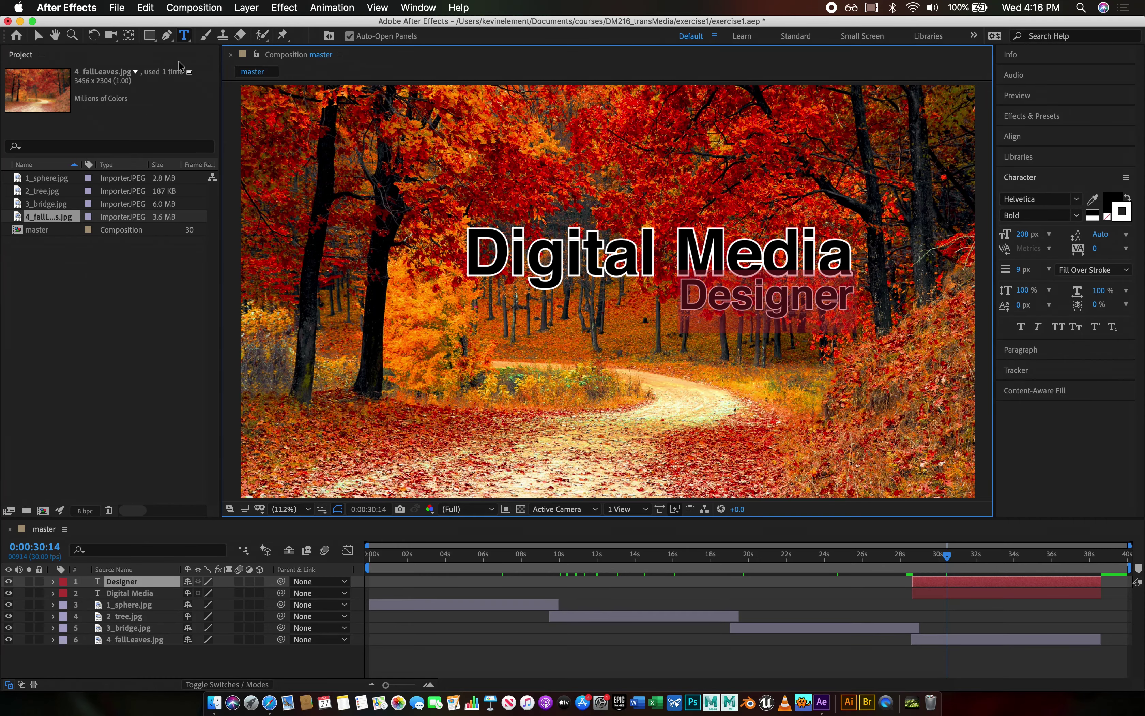
click(39, 39)
drag(756, 303, 756, 303)
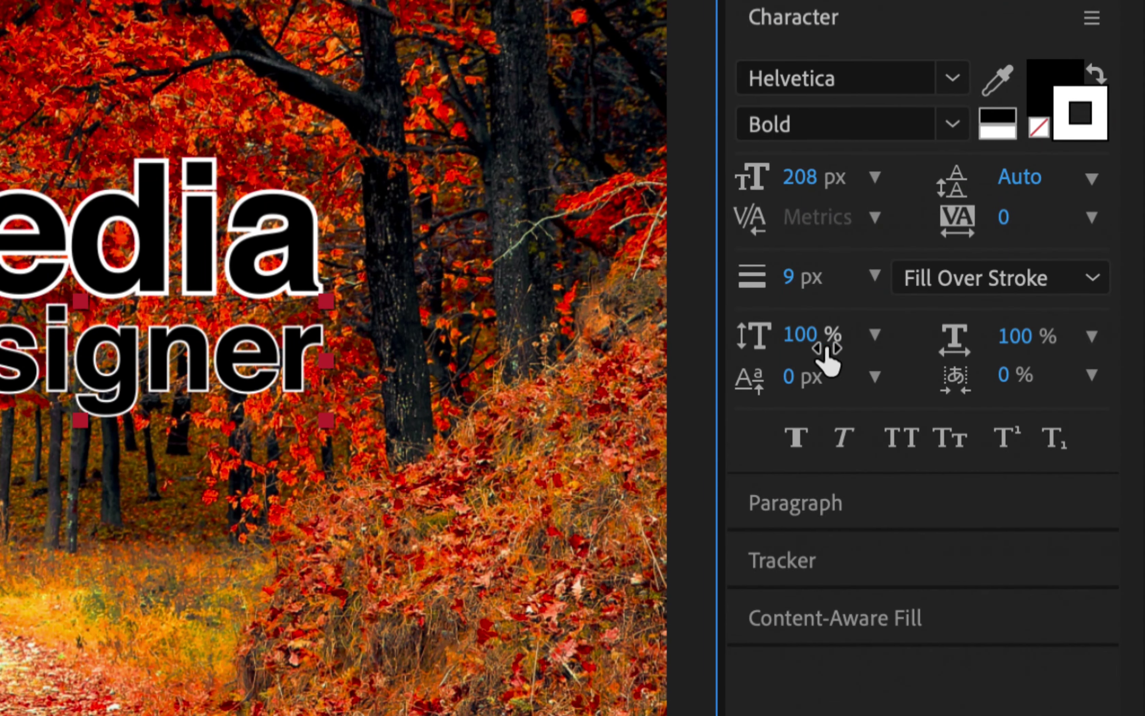
mouse_move(805, 291)
mouse_down()
mouse_move(800, 275)
mouse_move(816, 282)
mouse_up()
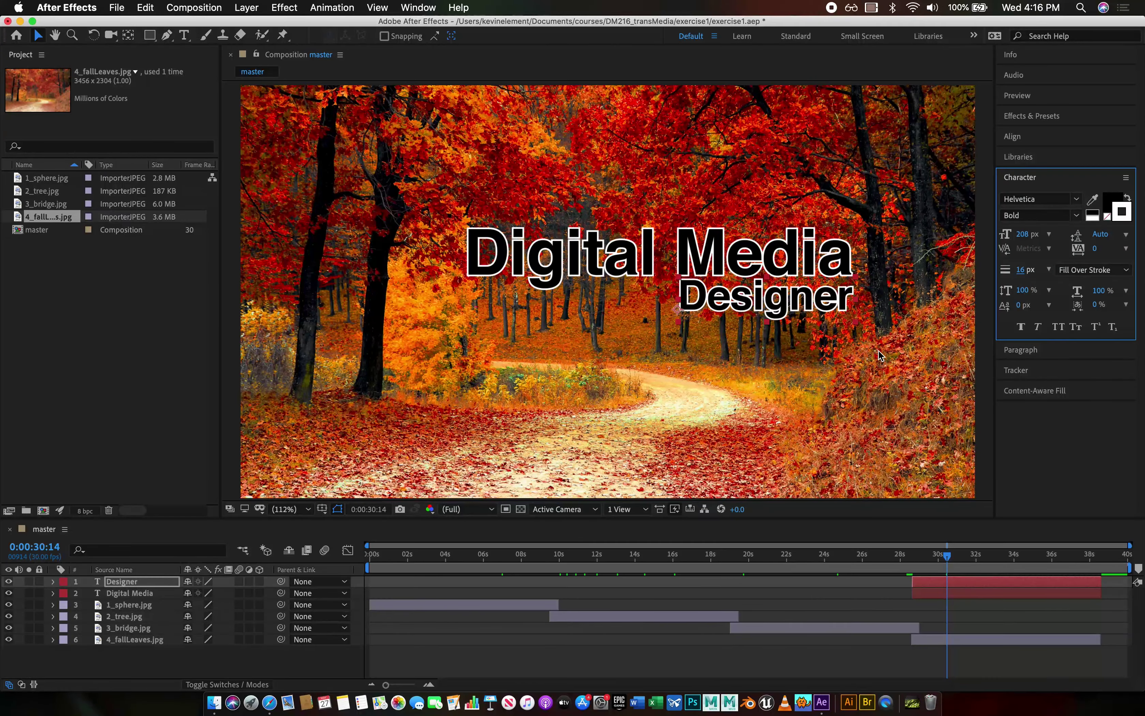
Move Designer a few pixels lower beneath Digital Media, then scrub back before the titles appear.
click(878, 350)
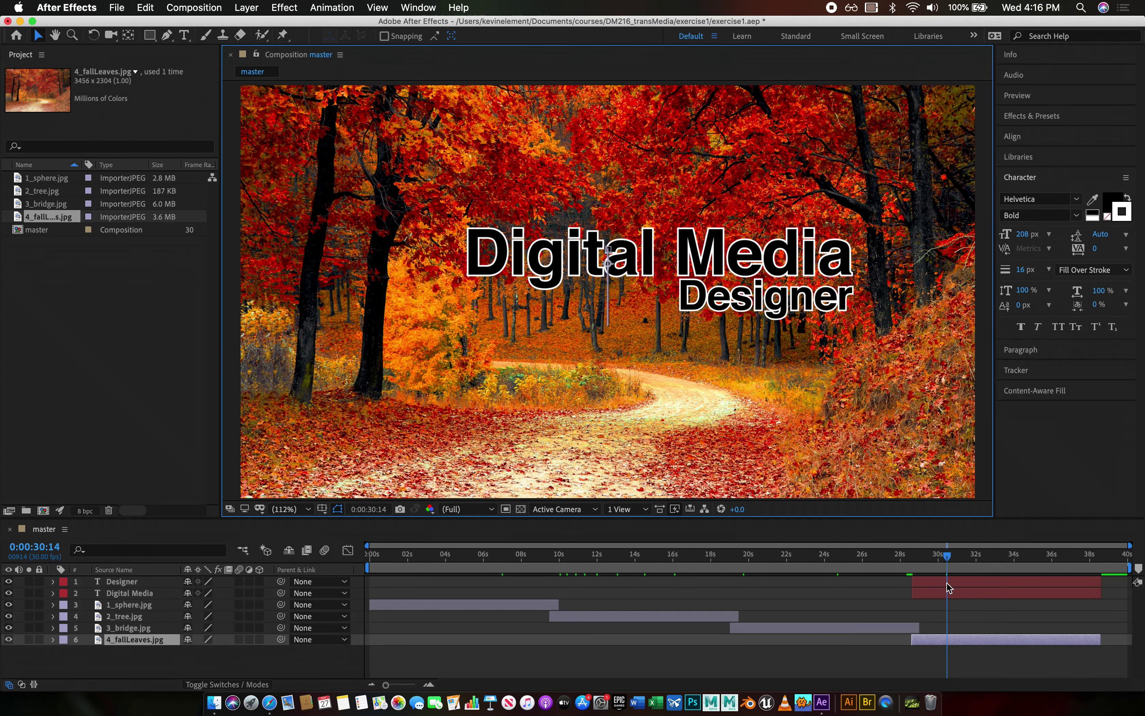
click(947, 582)
drag(758, 302, 759, 311)
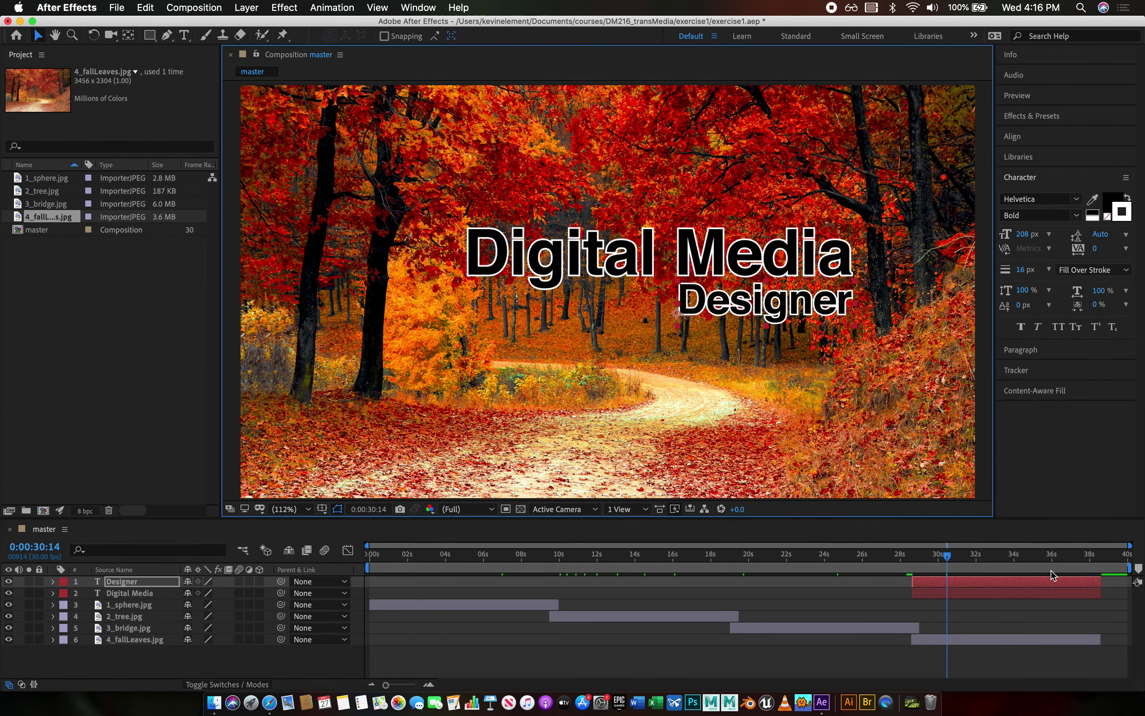
mouse_move(949, 561)
mouse_down()
mouse_move(916, 561)
mouse_move(935, 561)
mouse_up()
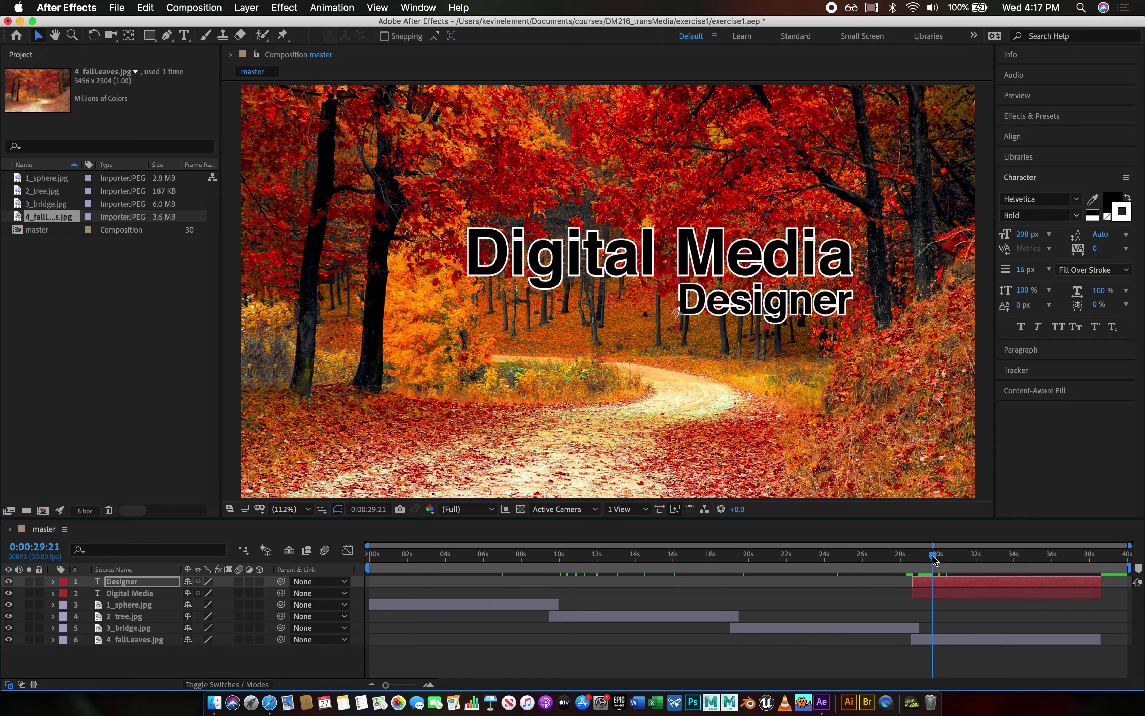
Expand both title layers and enlarge the Timeline panel to see all layers.
click(52, 582)
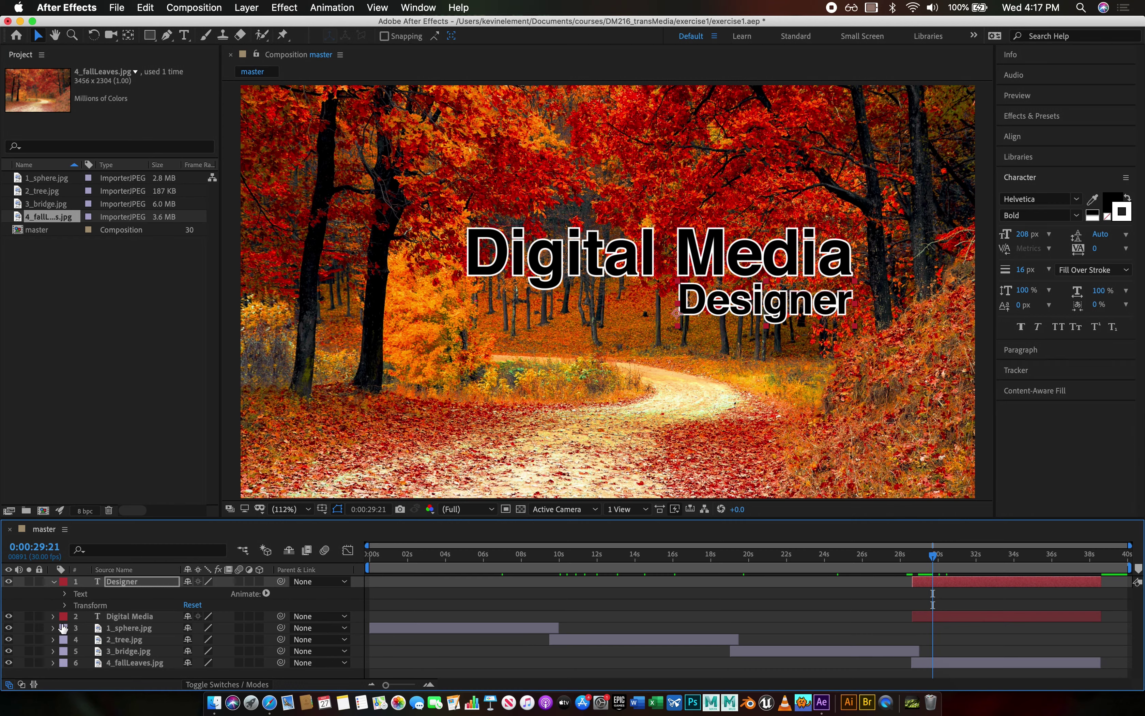
click(53, 616)
scroll(299, 615, down, 1)
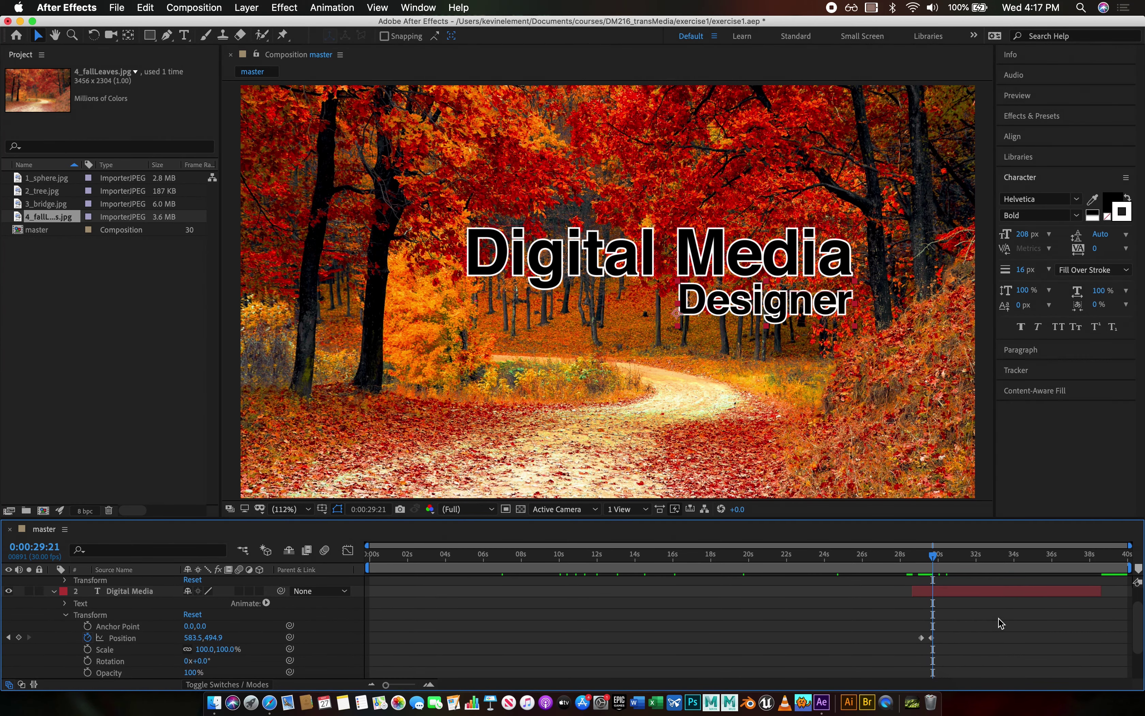
scroll(999, 618, down, 3)
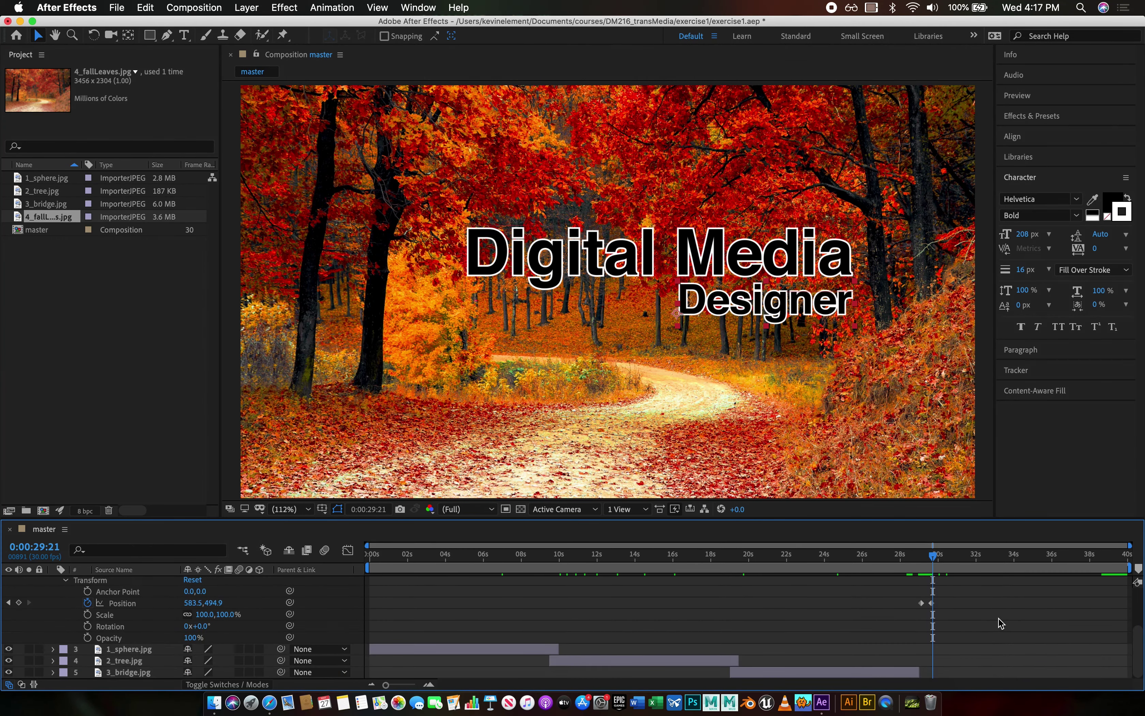
scroll(999, 618, up, 2)
drag(949, 520, 947, 375)
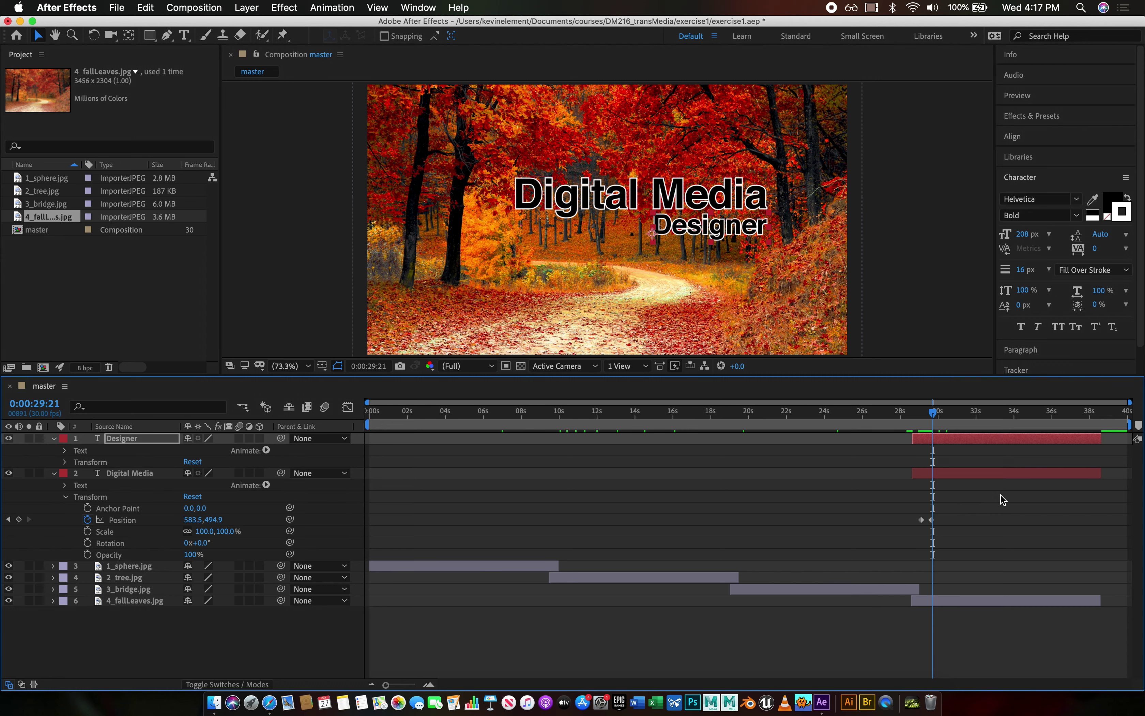
Show just the Transform groups of Designer (51.5% scale) and Digital Media.
click(64, 462)
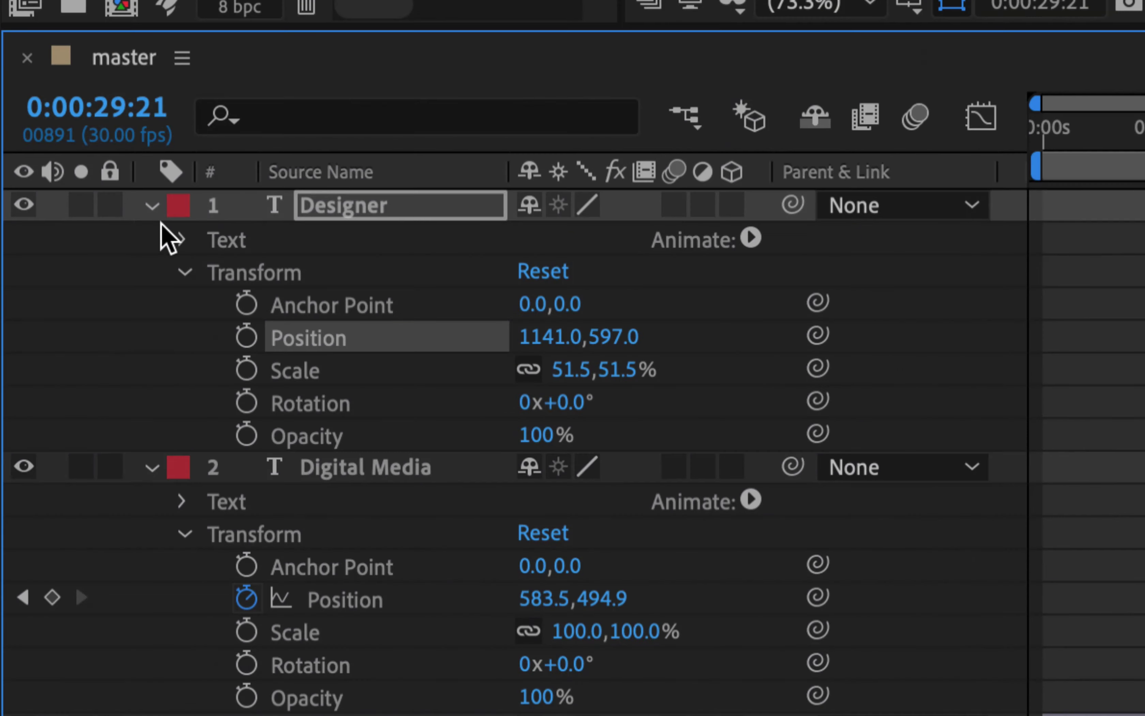
click(150, 205)
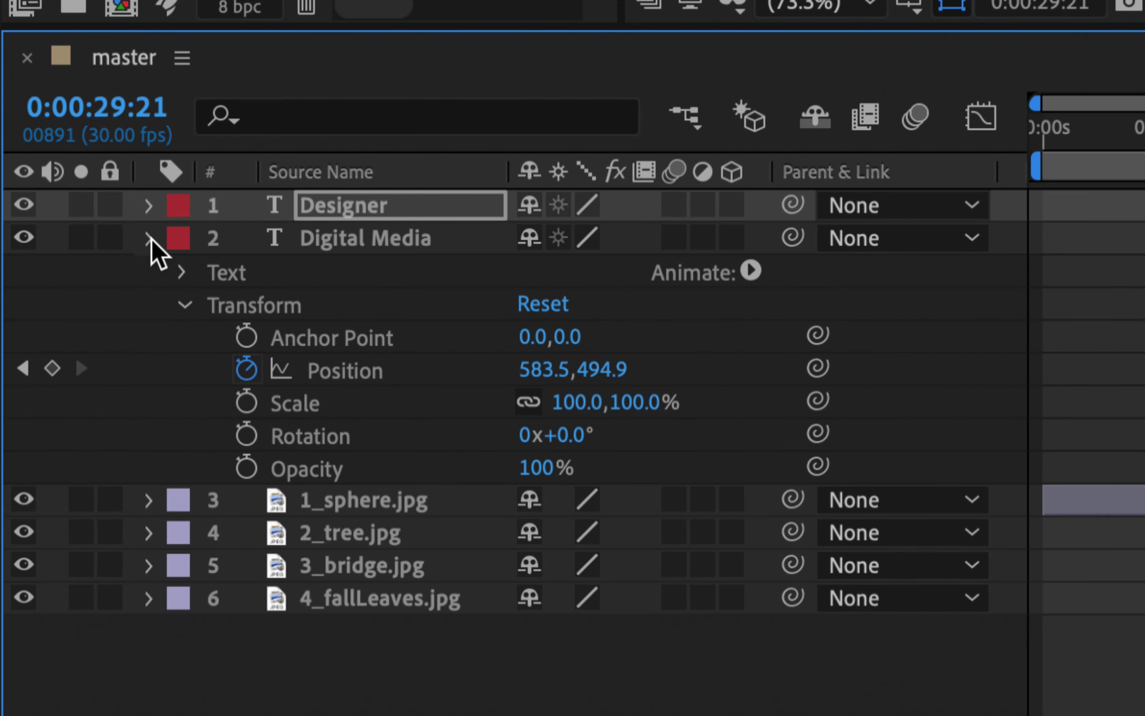
click(150, 238)
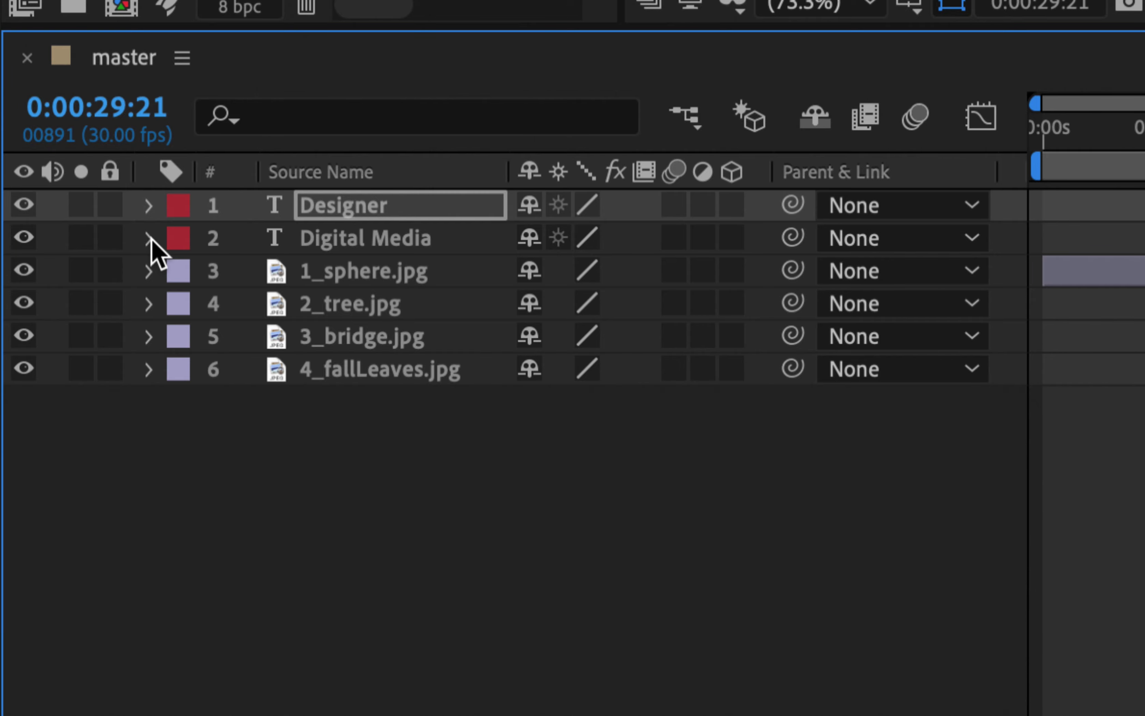
click(150, 238)
click(182, 305)
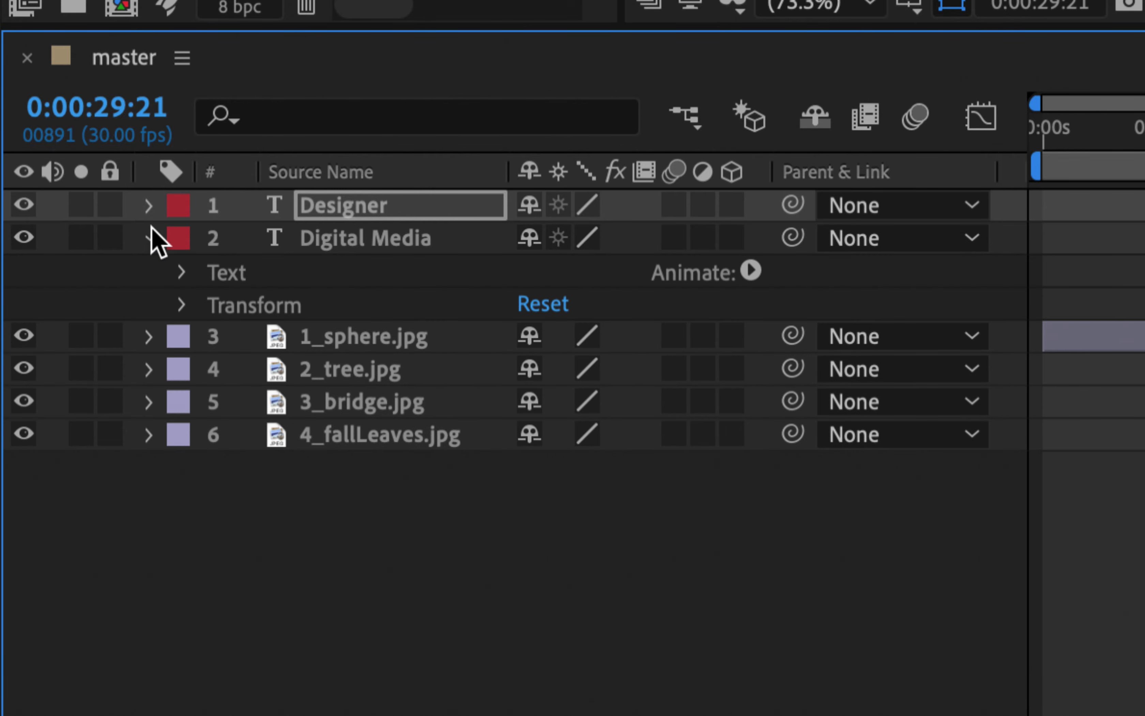
click(147, 206)
click(185, 272)
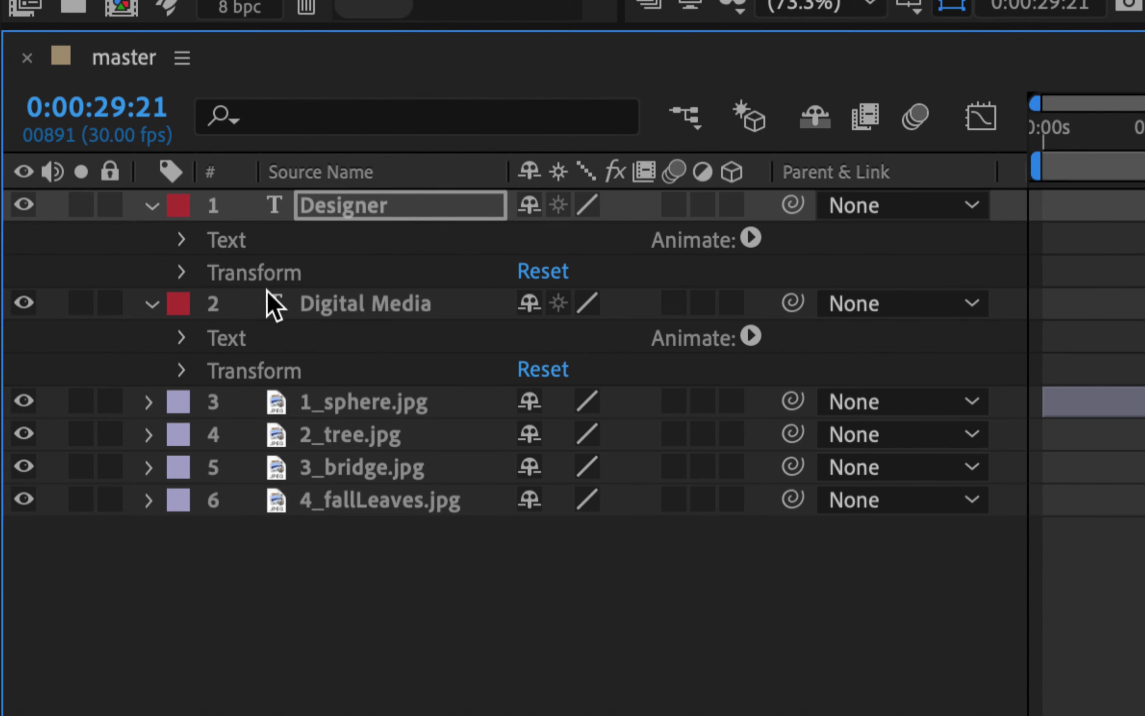
click(182, 273)
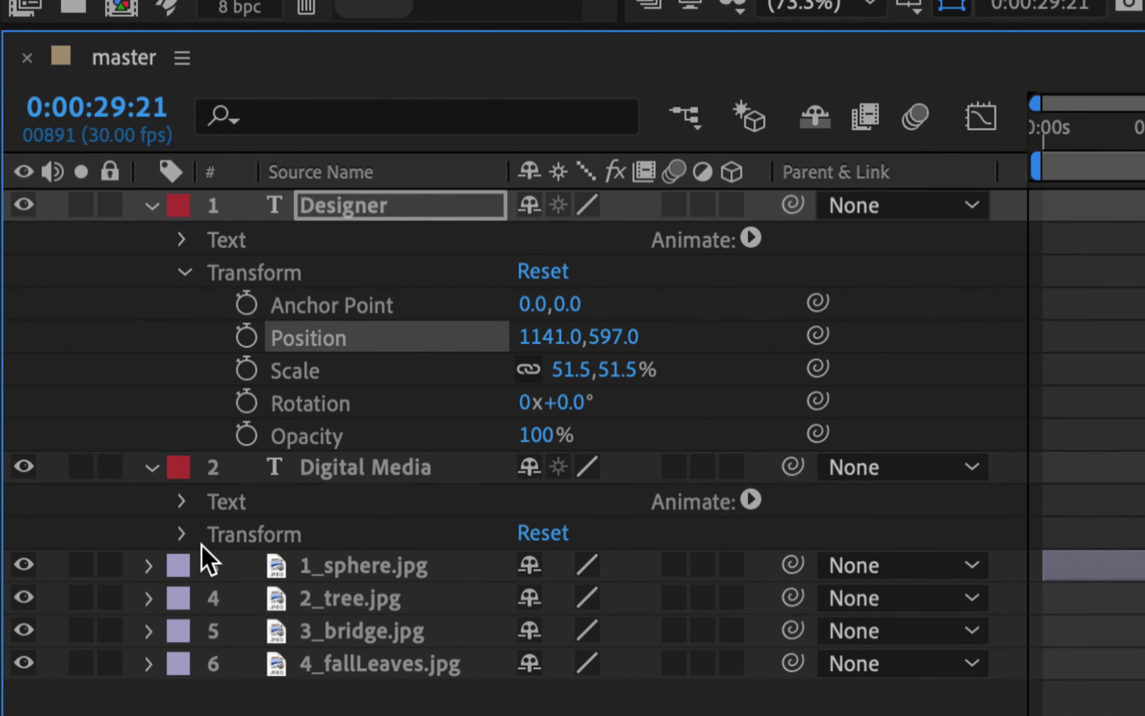
click(183, 535)
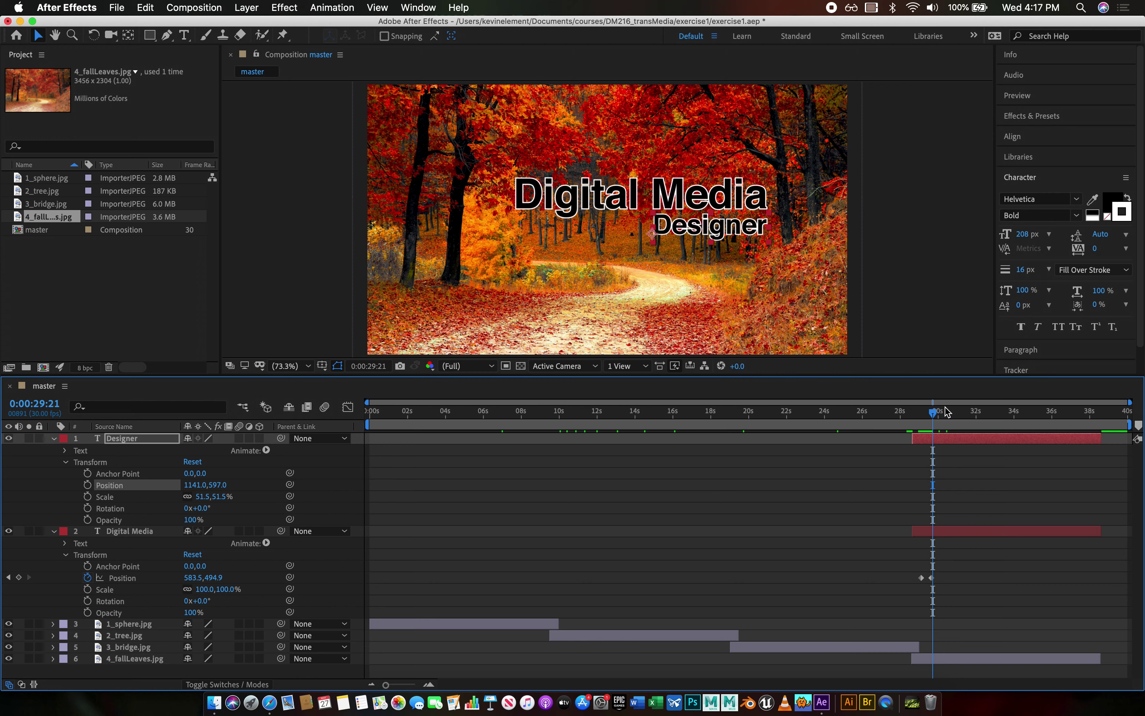
Step forward a few frames and preview the photo and title sliding in.
click(933, 413)
drag(937, 416, 923, 418)
key(space)
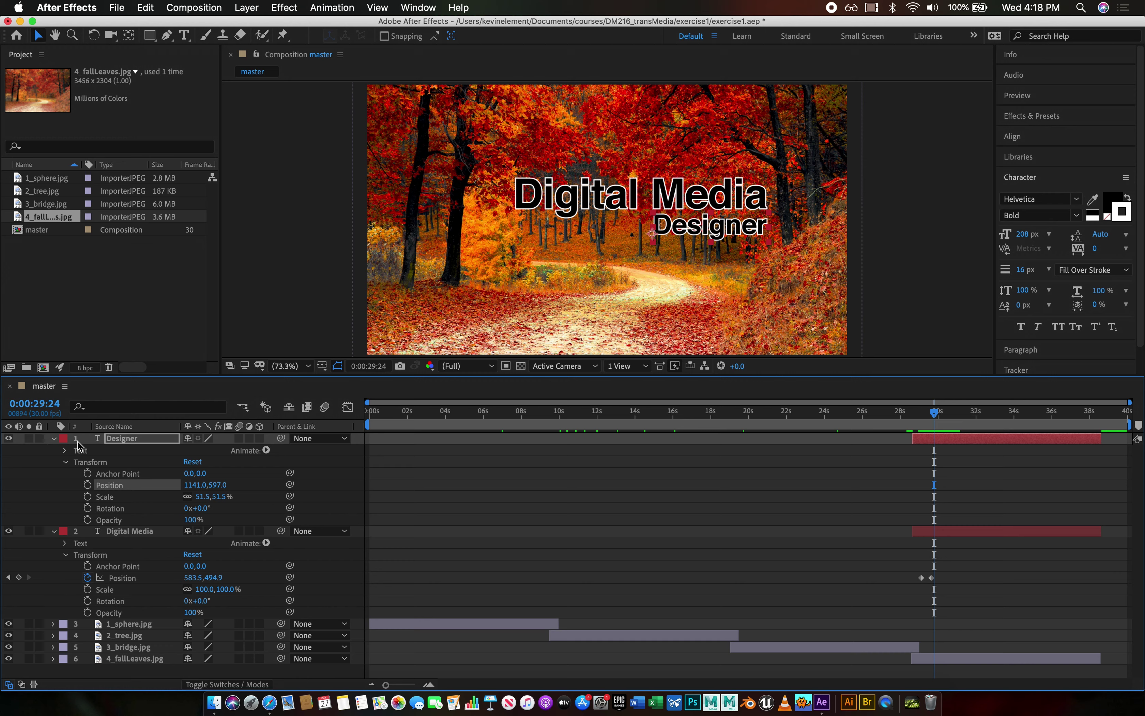
click(64, 438)
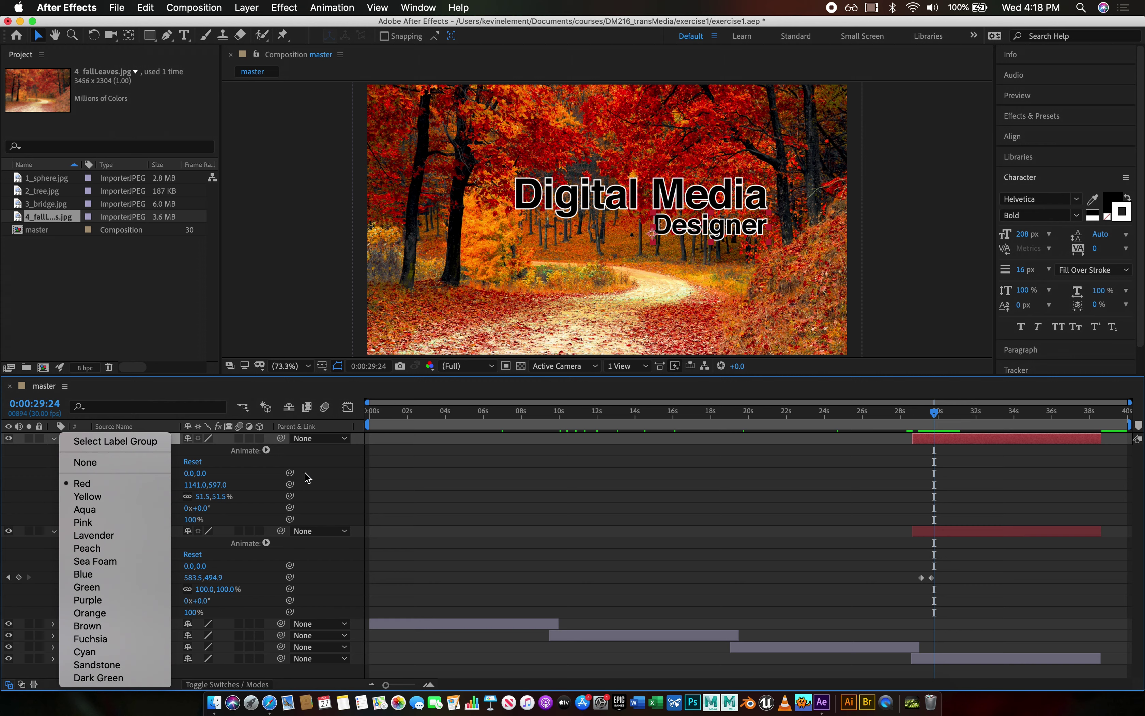
click(130, 469)
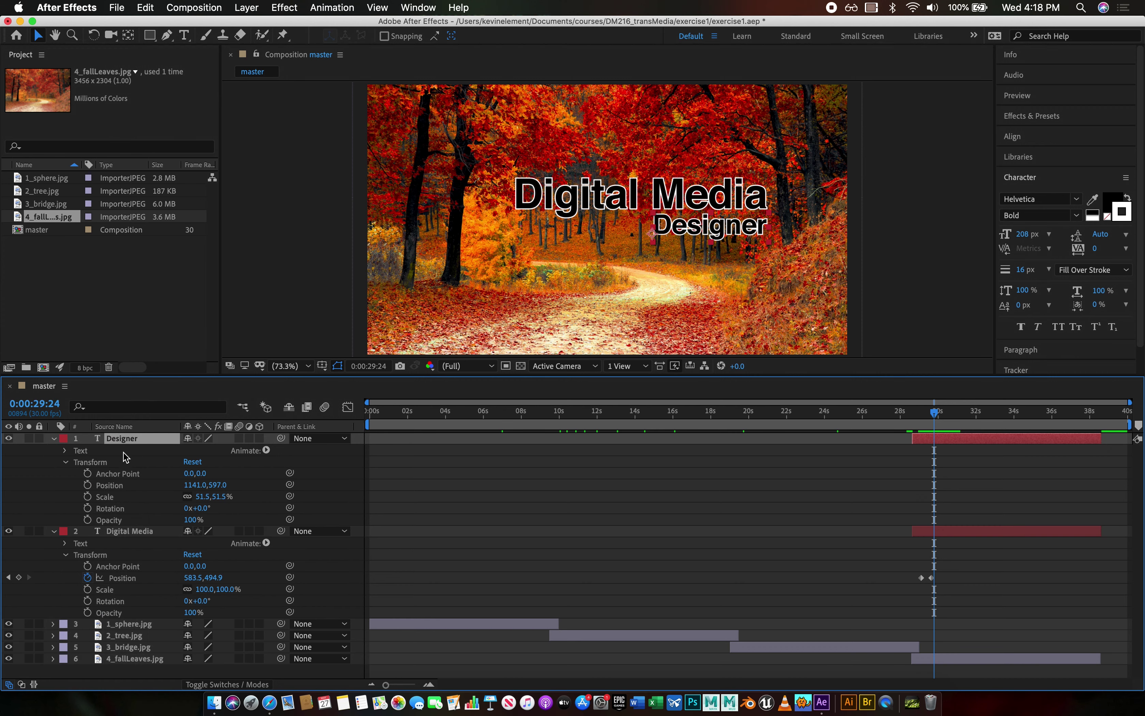
Keyframe Designer's Position from 1141,1205 below the frame up to 1141,601 near 30 s.
click(88, 485)
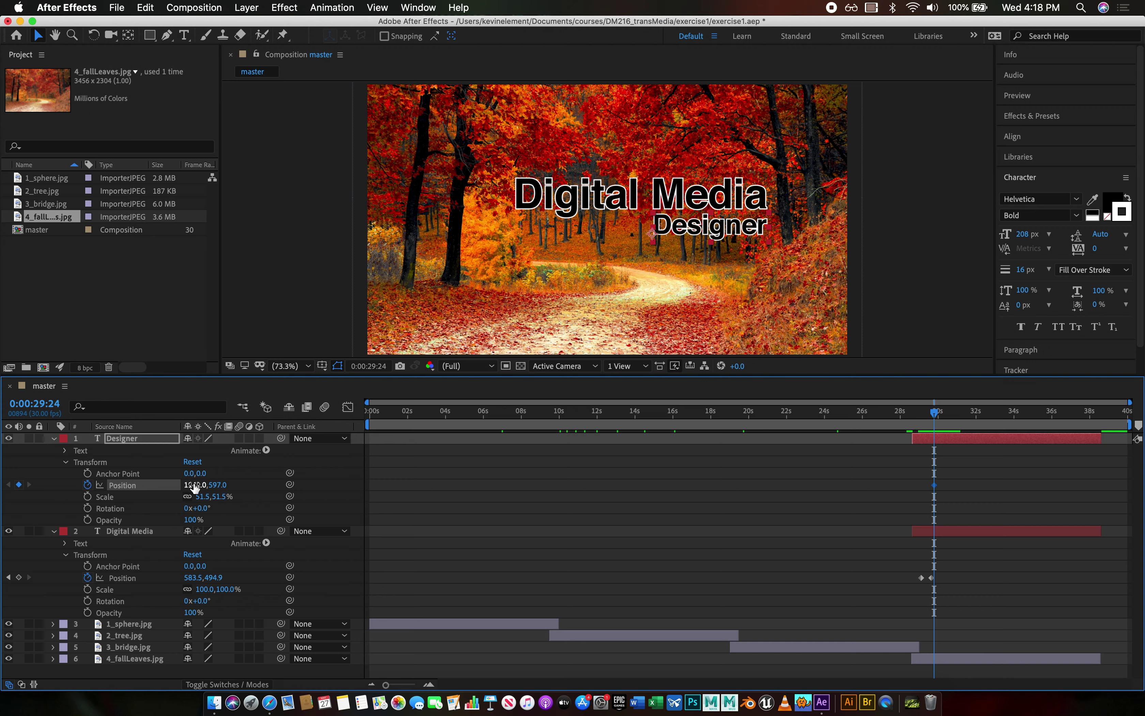
click(223, 485)
drag(223, 485, 634, 493)
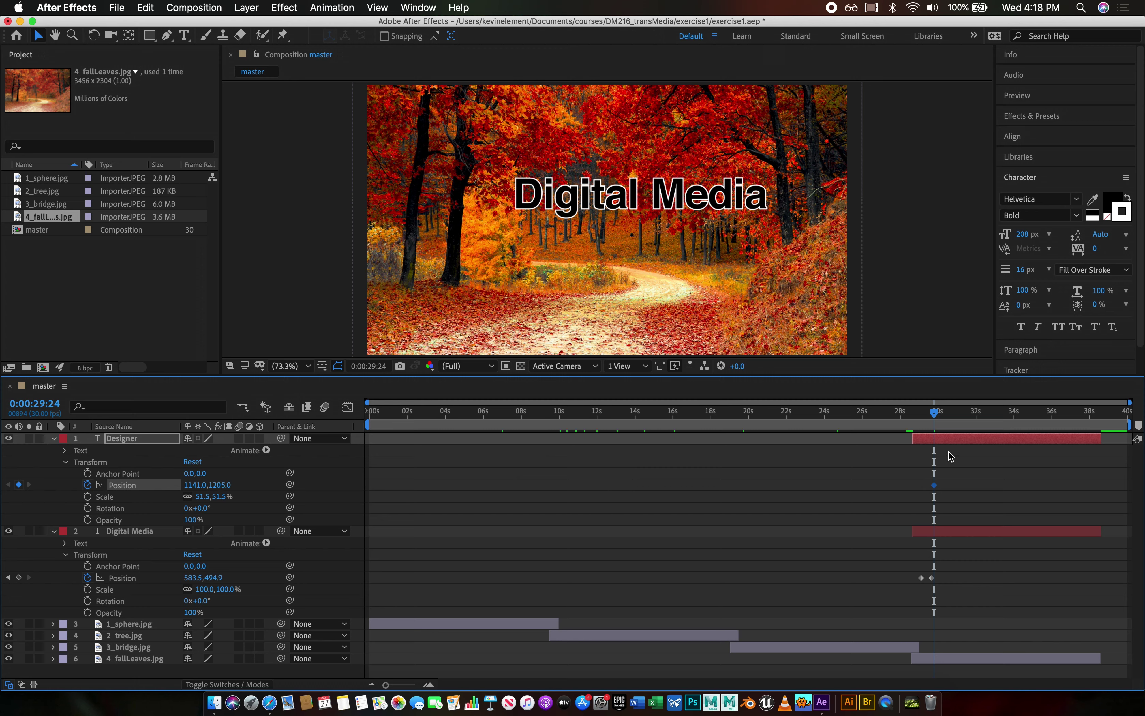
click(939, 416)
drag(939, 419, 943, 419)
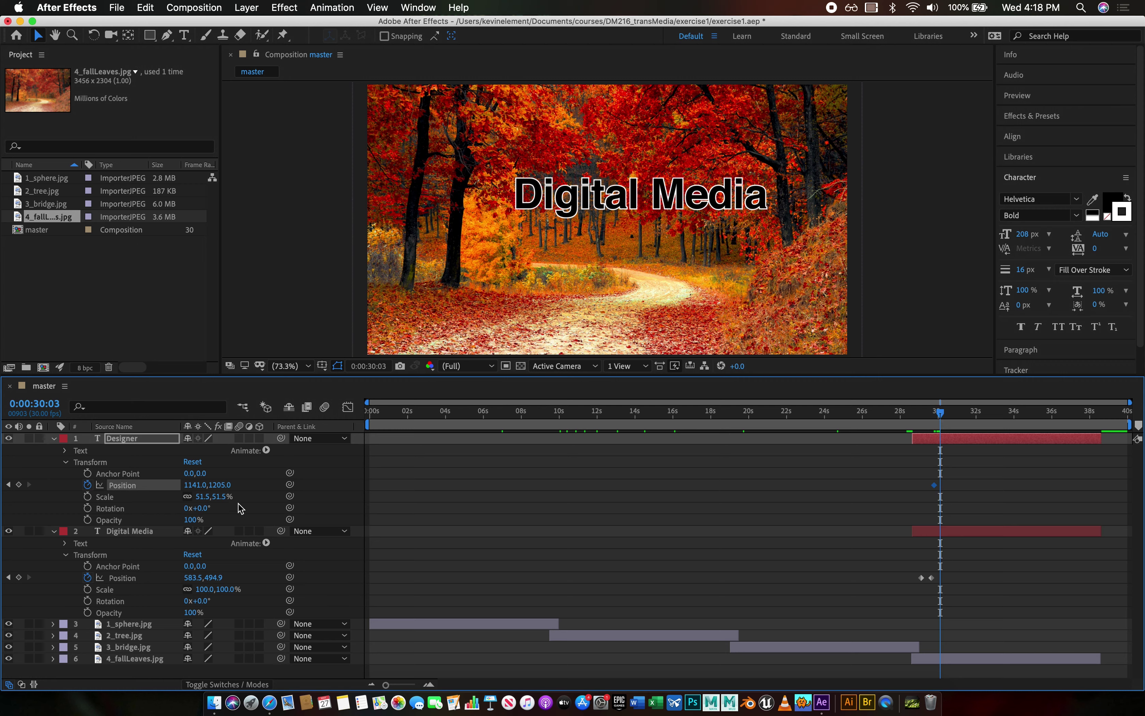
drag(222, 485, 7, 293)
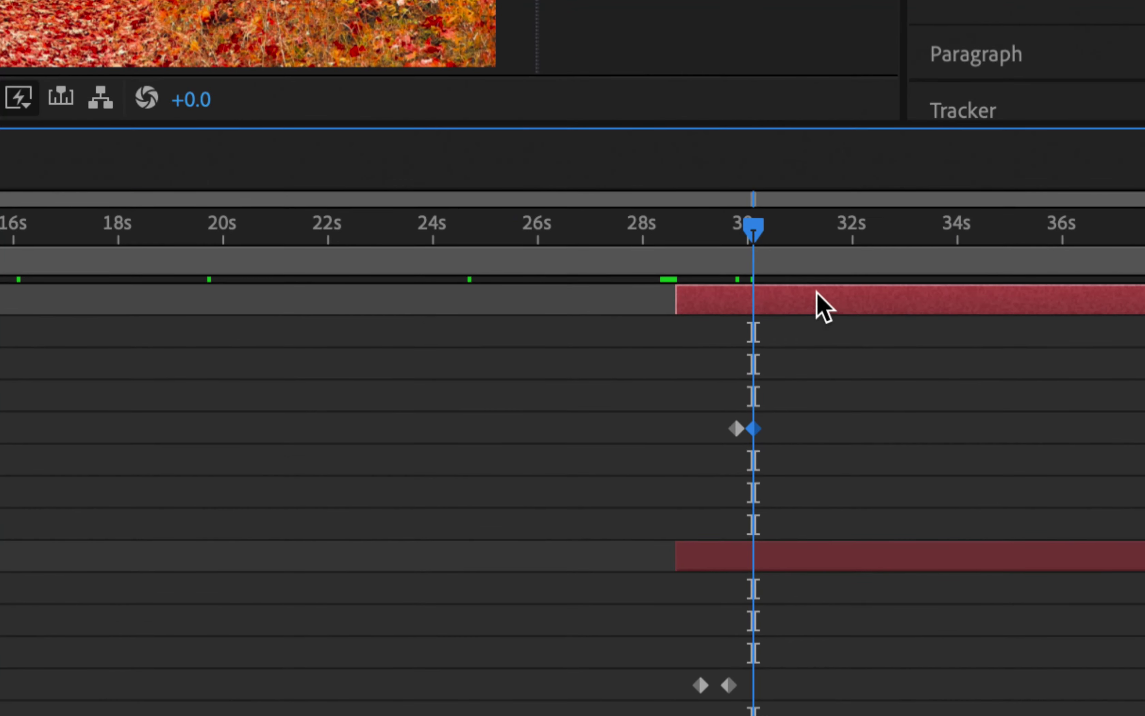
Select Designer's Position keyframes and move the later one to 0:00:30:11.
drag(753, 227, 697, 233)
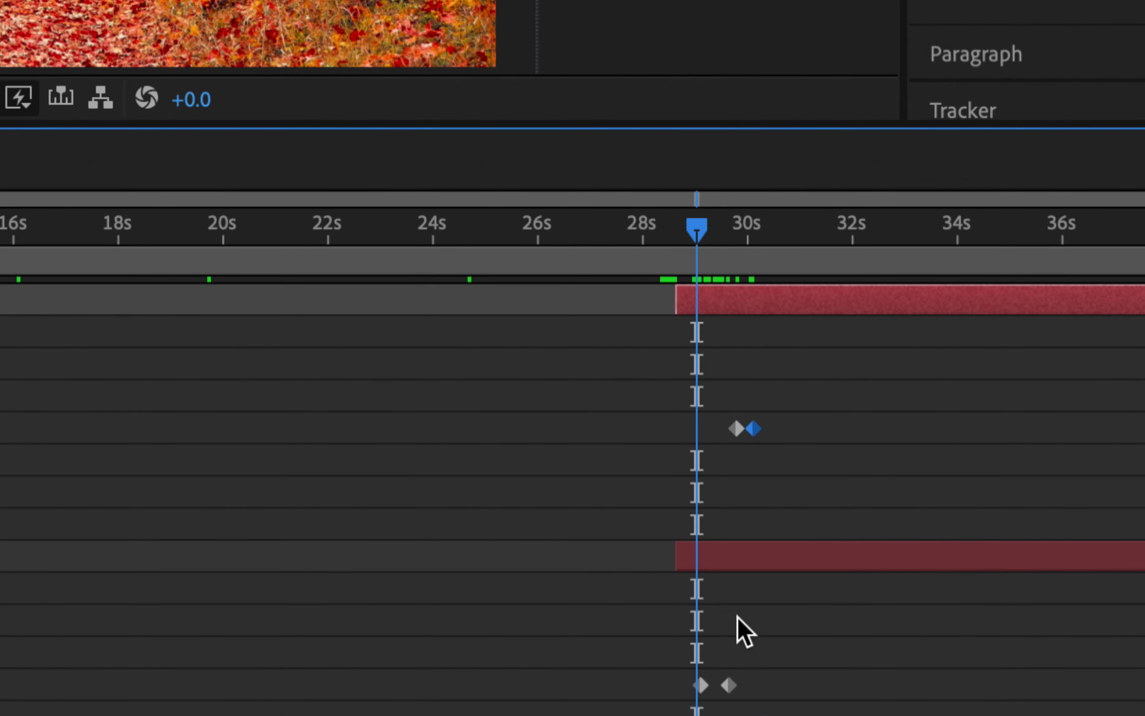
drag(746, 632, 694, 696)
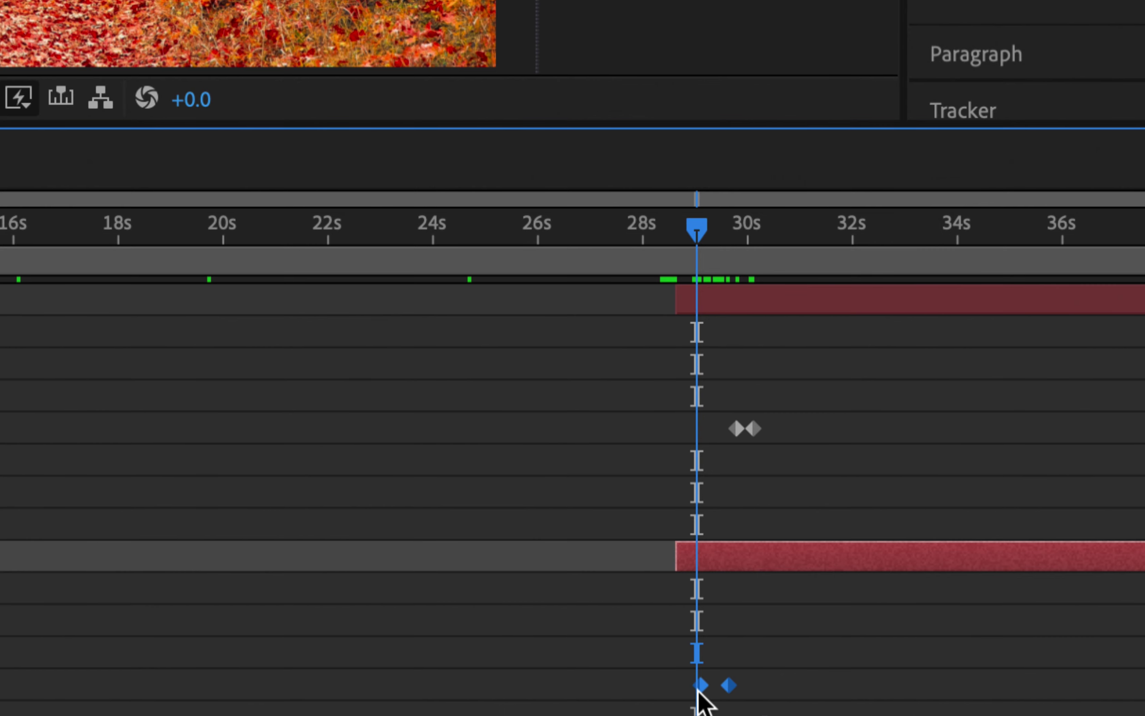
click(775, 396)
drag(776, 396, 741, 442)
click(767, 434)
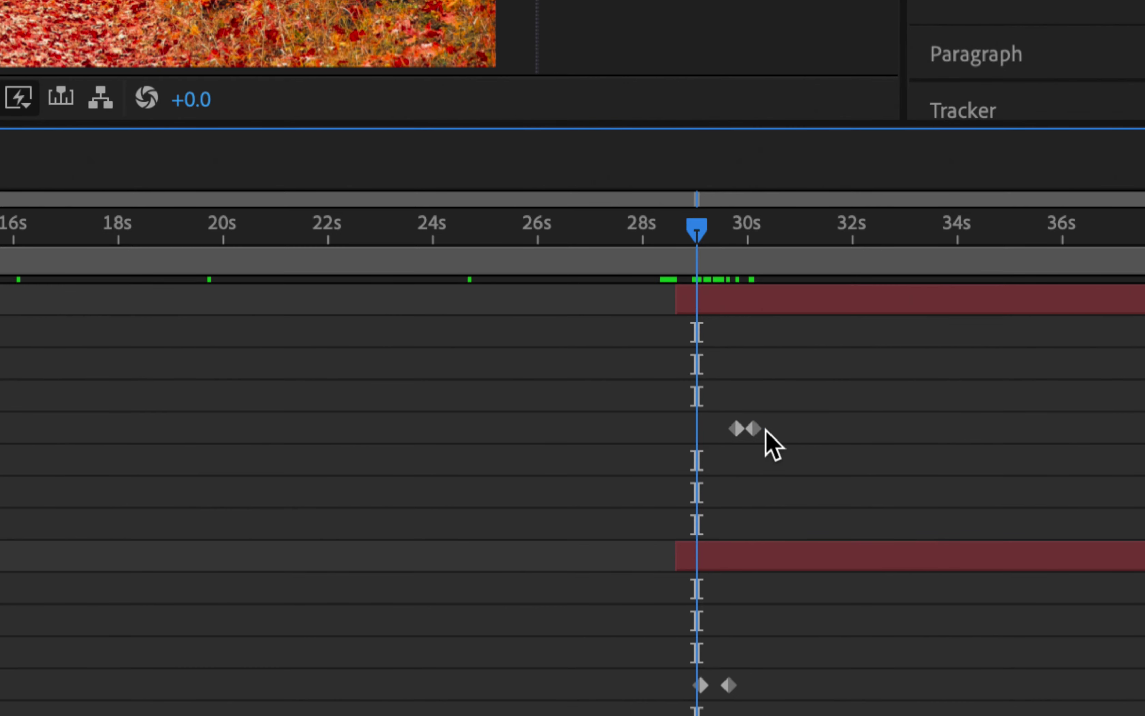
drag(779, 401, 771, 428)
click(774, 428)
click(798, 432)
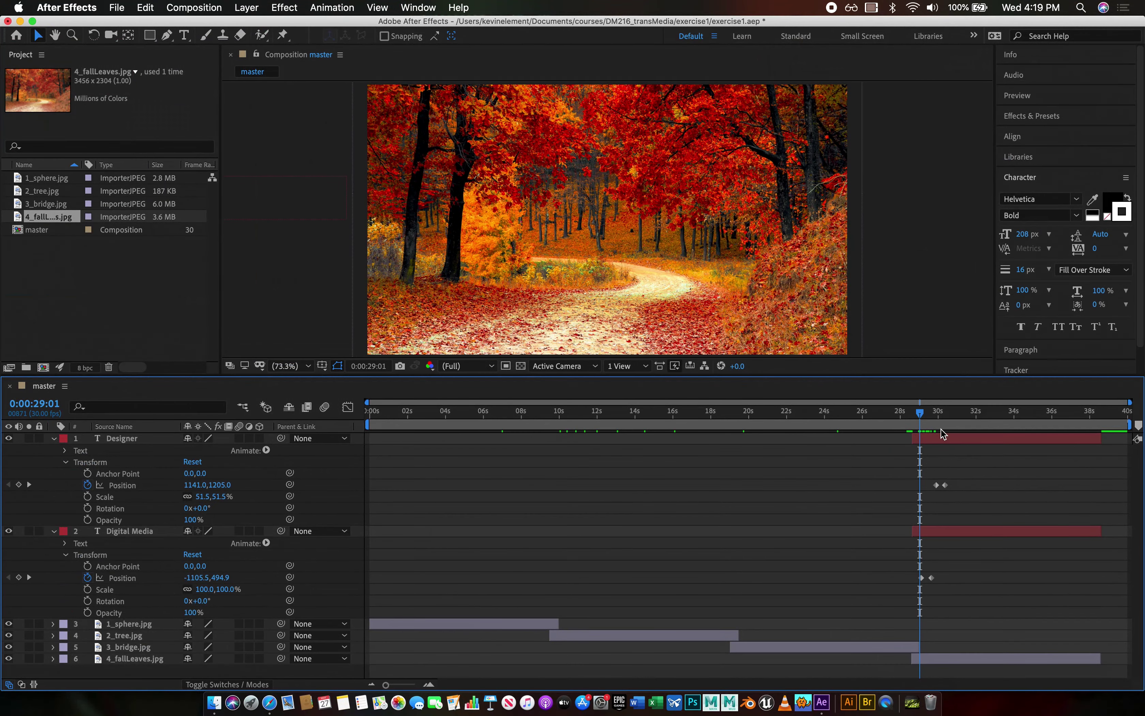
Preview from 0:00:28:18 and scrub through the titles' slide-in.
drag(923, 421, 914, 421)
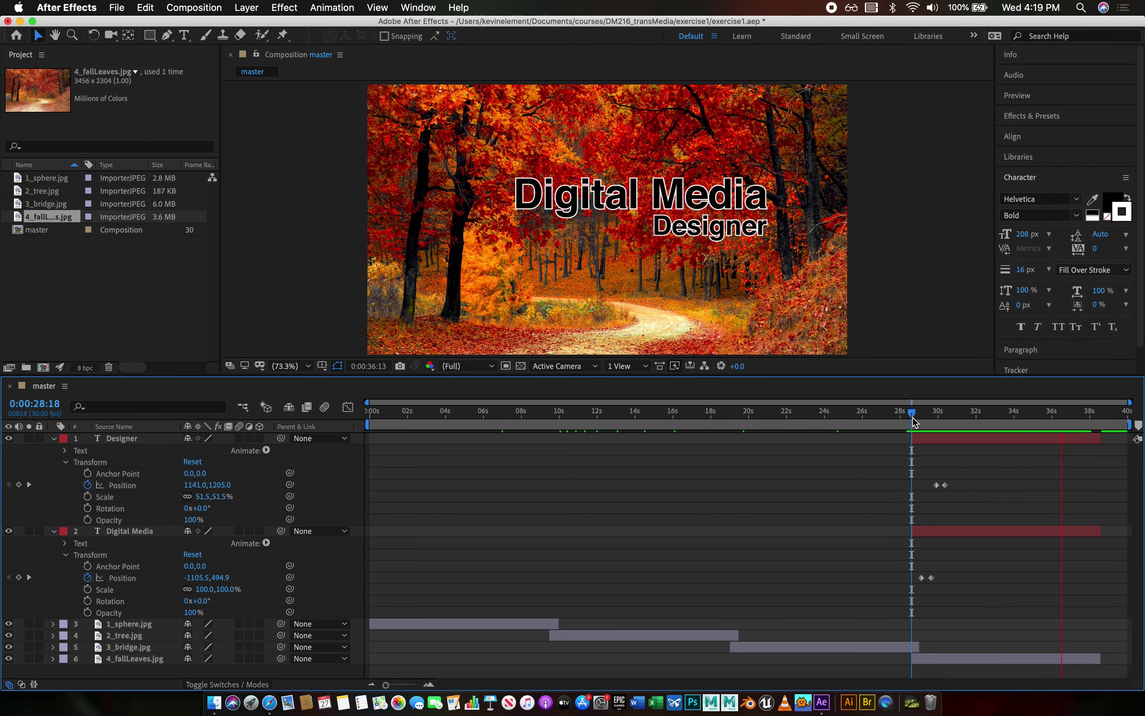
key(space)
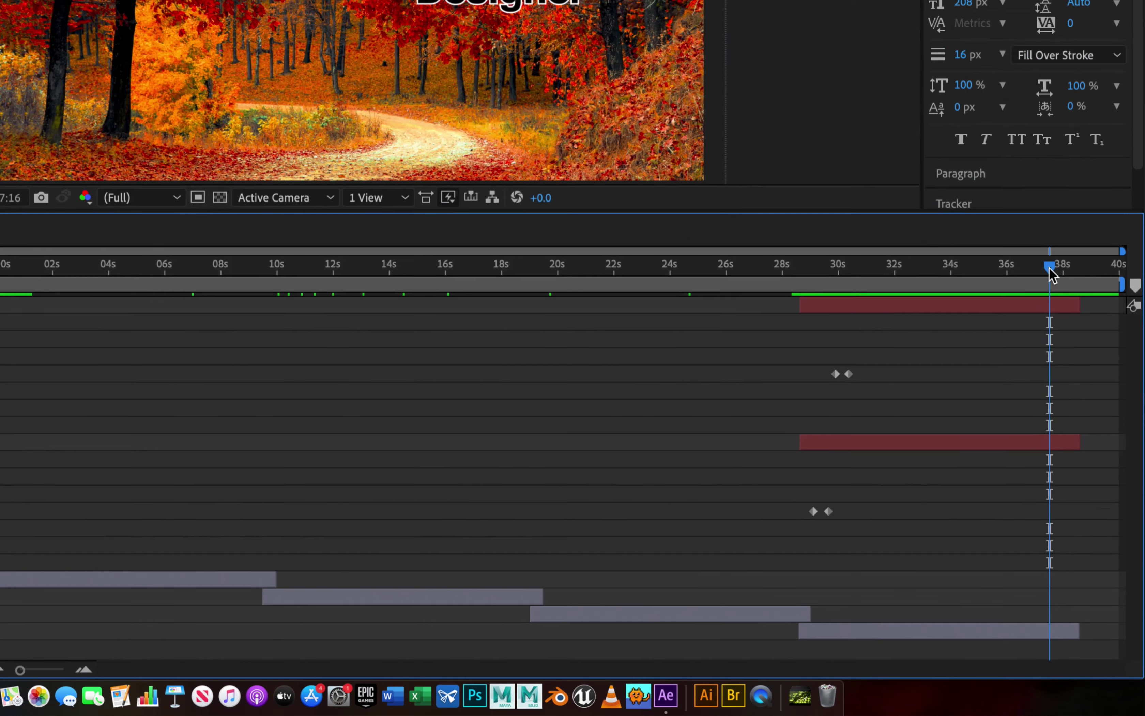
mouse_move(1050, 273)
mouse_down()
mouse_move(859, 270)
mouse_move(1053, 262)
mouse_up()
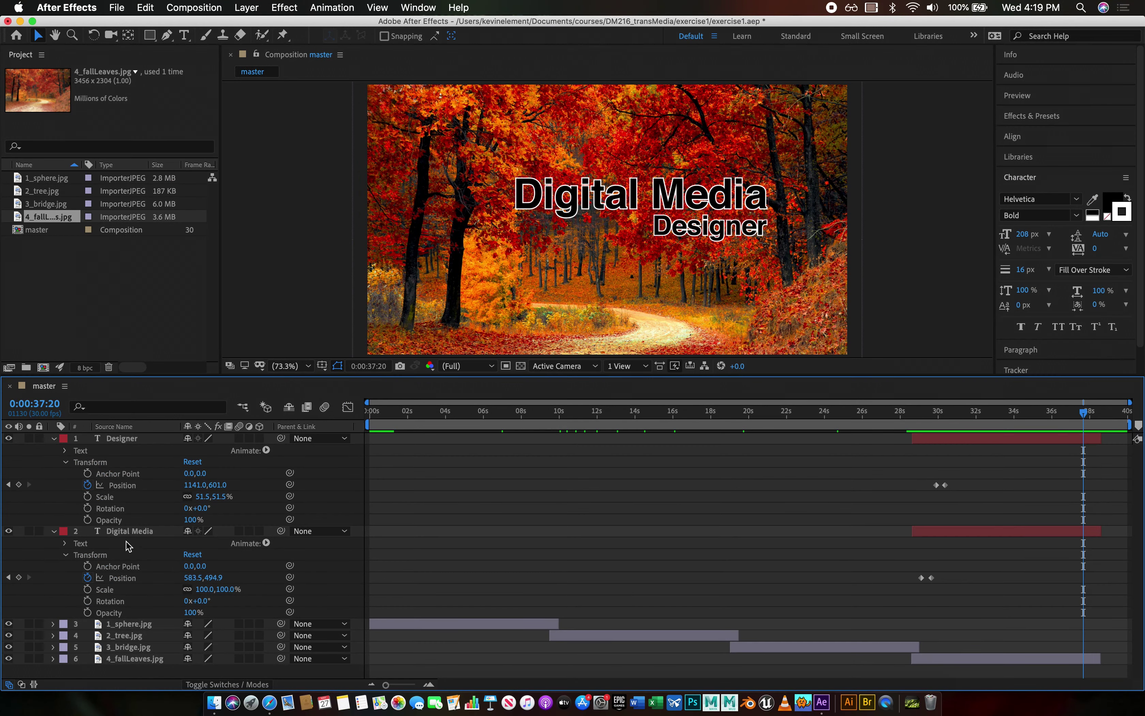
Keyframe both titles' Opacity from 100% at 0:00:37:20 to 0% at 0:00:38:09.
click(88, 520)
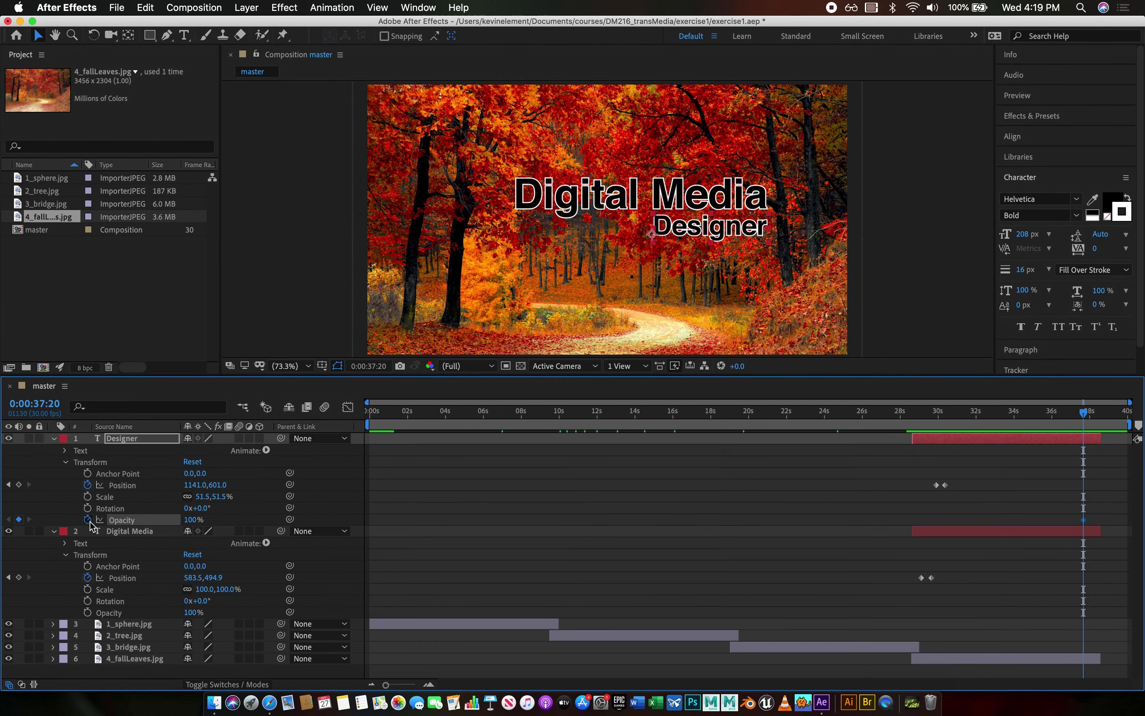
click(88, 613)
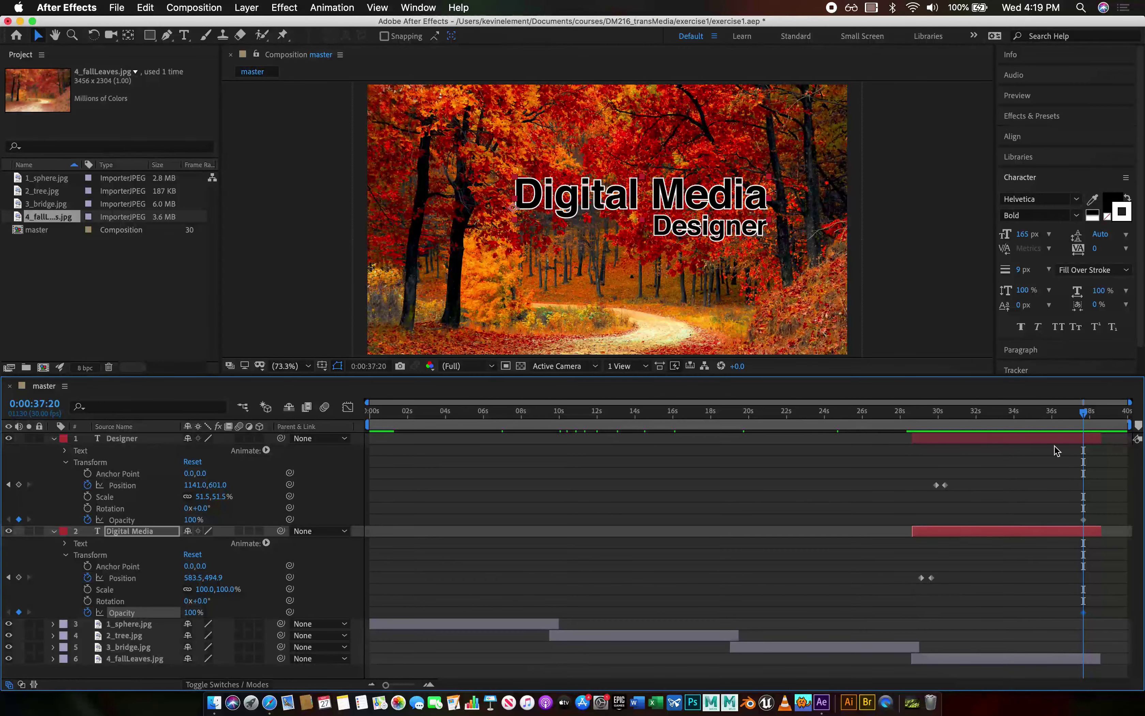
drag(1087, 417, 1096, 415)
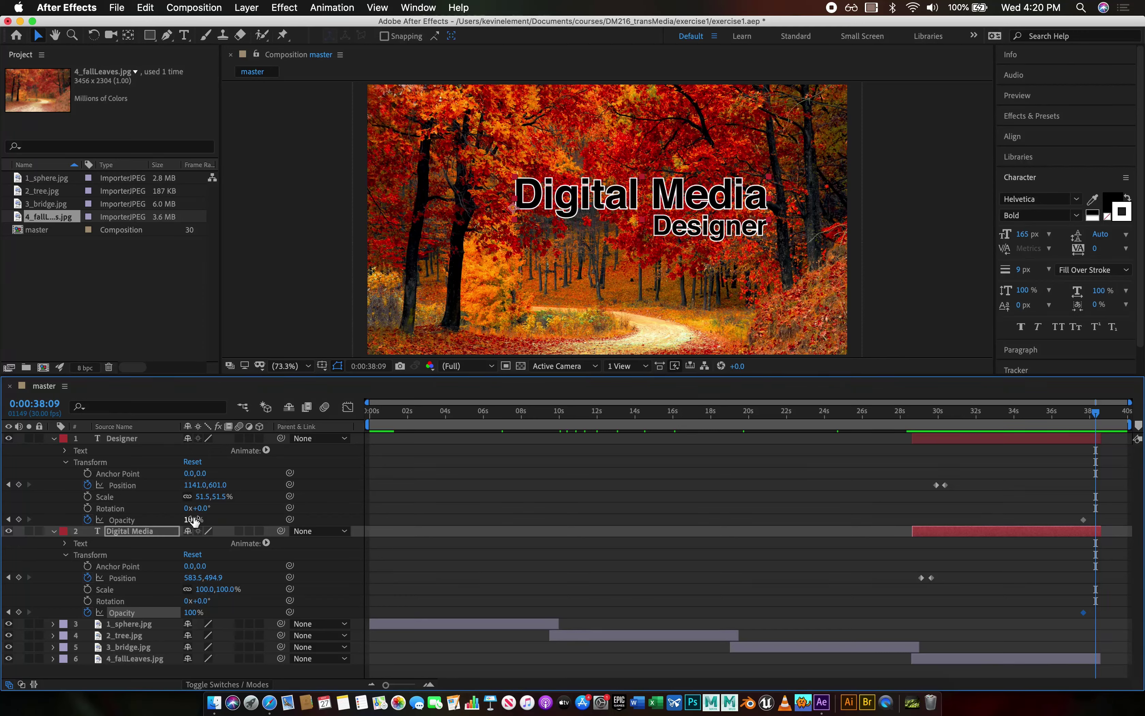
drag(194, 520, 71, 517)
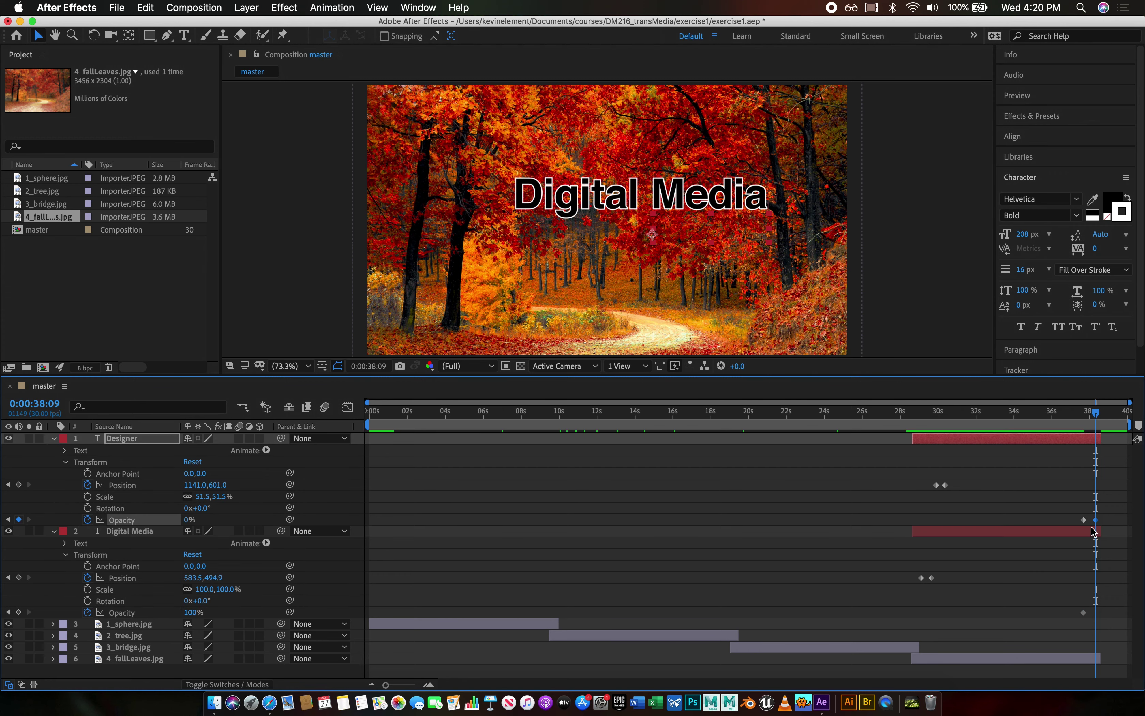
drag(194, 614, 4, 604)
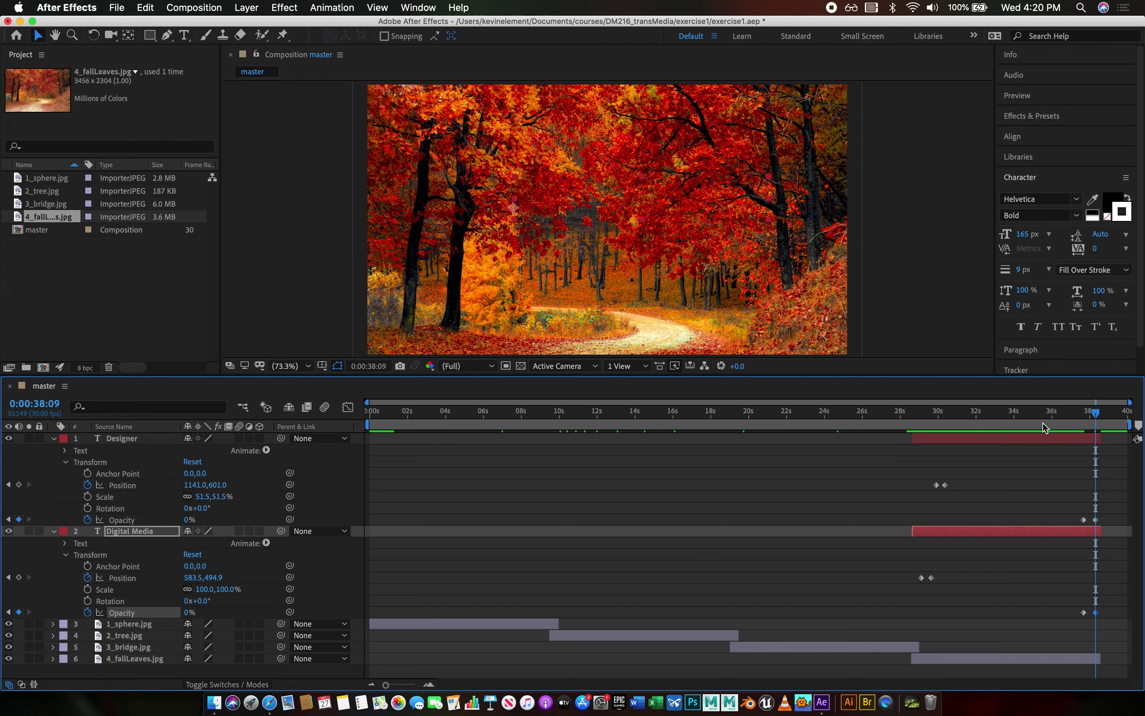
Preview the fade-out starting from 0:00:35:10.
drag(1095, 414, 1039, 420)
key(space)
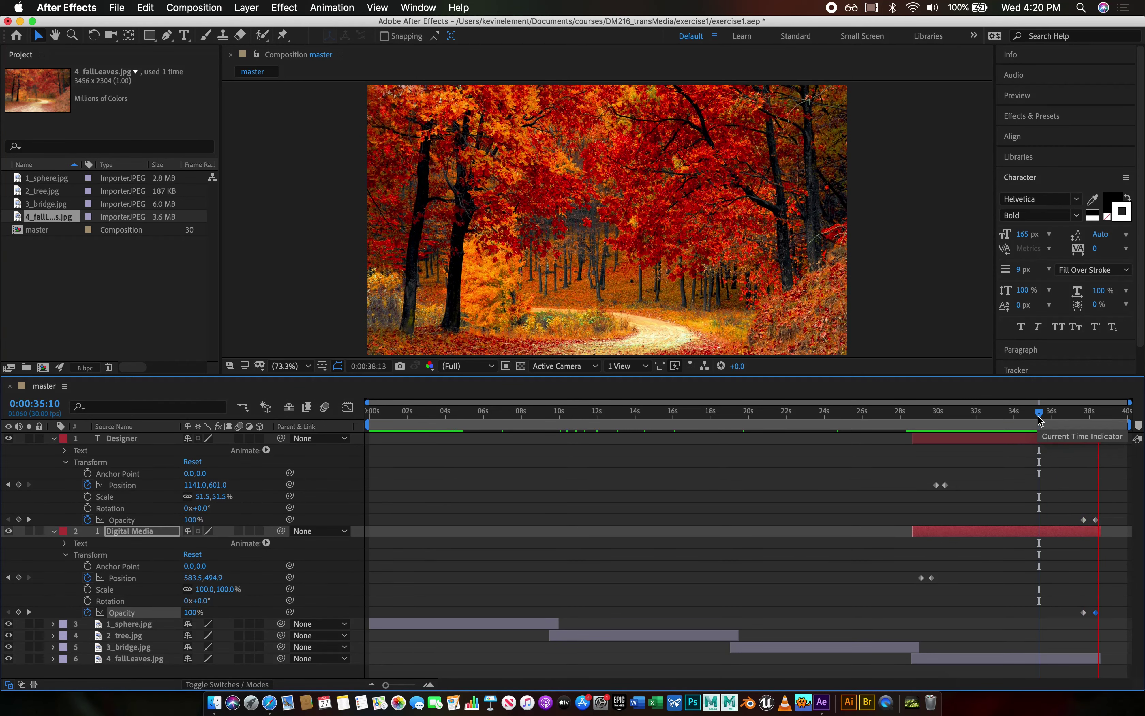
key(space)
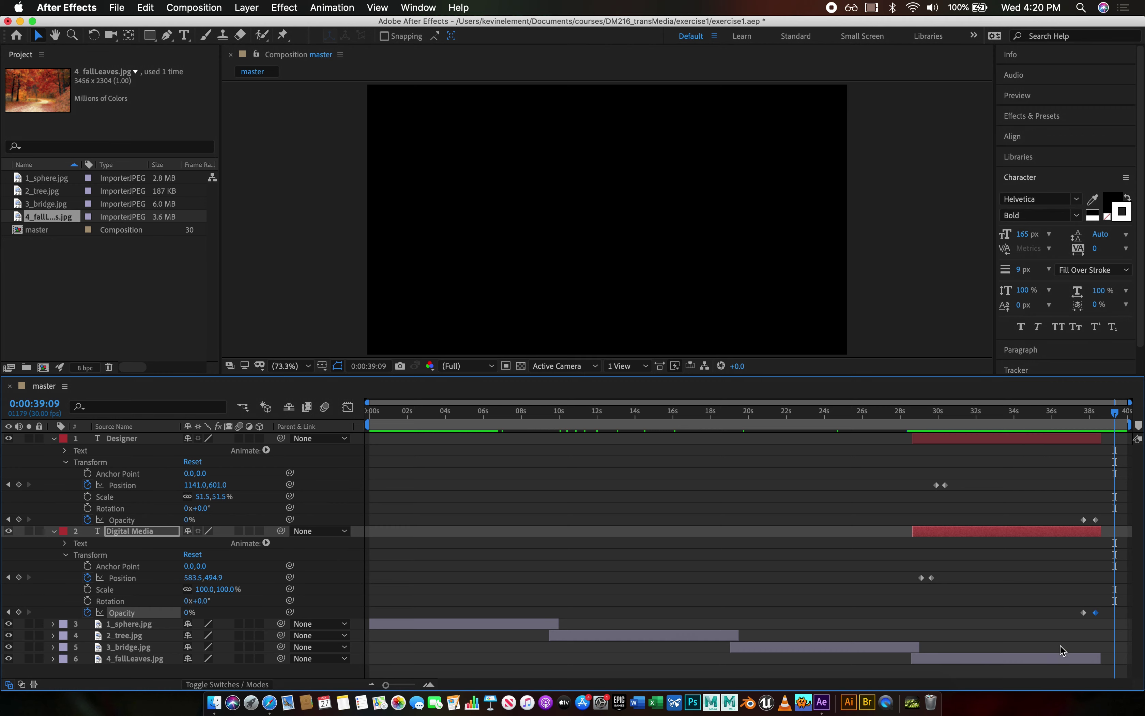
Select 4_fallLeaves.jpg and reveal its Transform properties: Position 960,640, 59% scale, 100% opacity.
click(1054, 659)
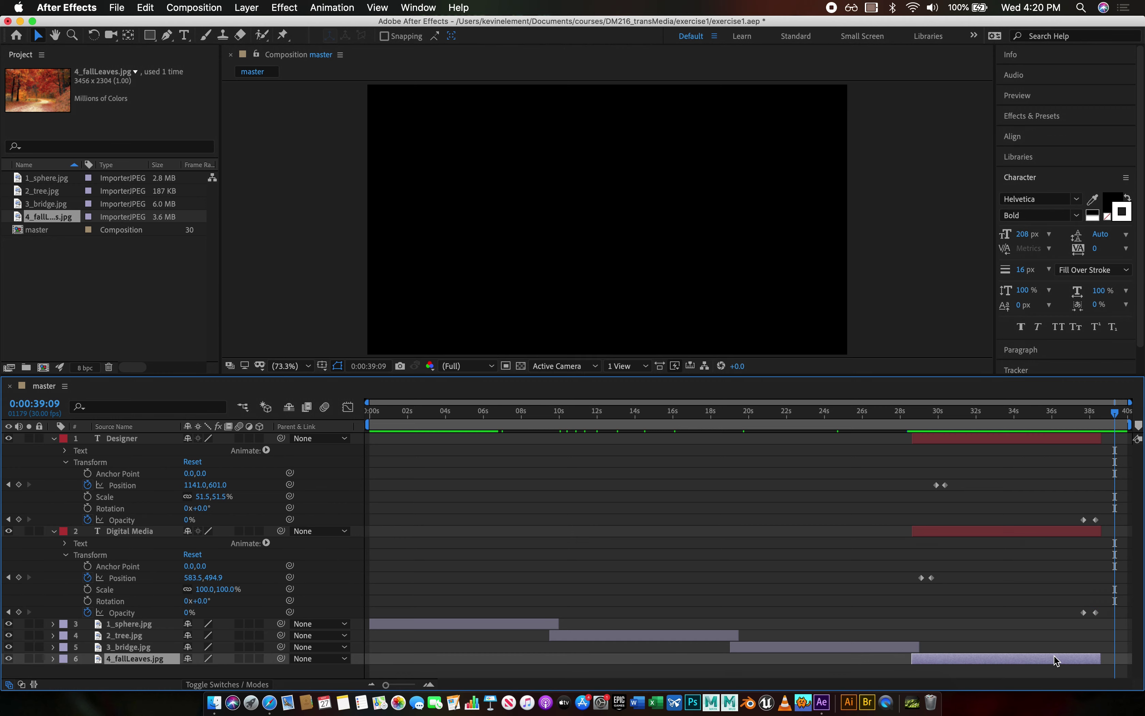
click(53, 659)
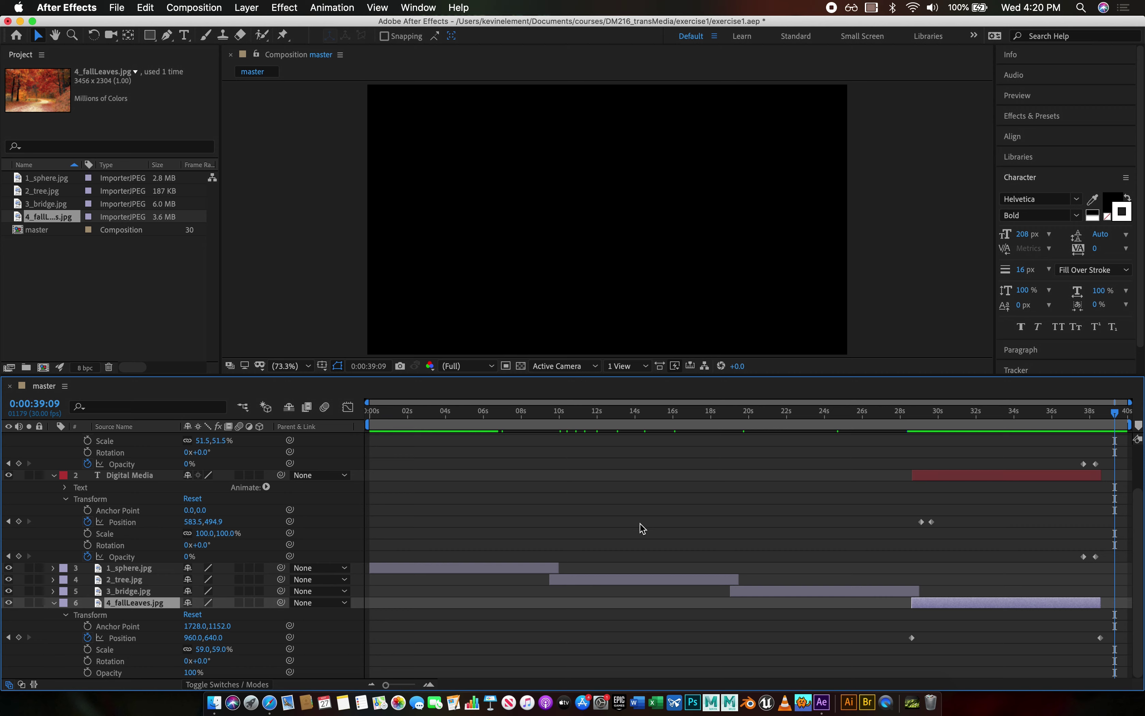
Step through the Digital Media title's keyframes, landing on the 0:00:37:20 opacity keyframe.
click(9, 521)
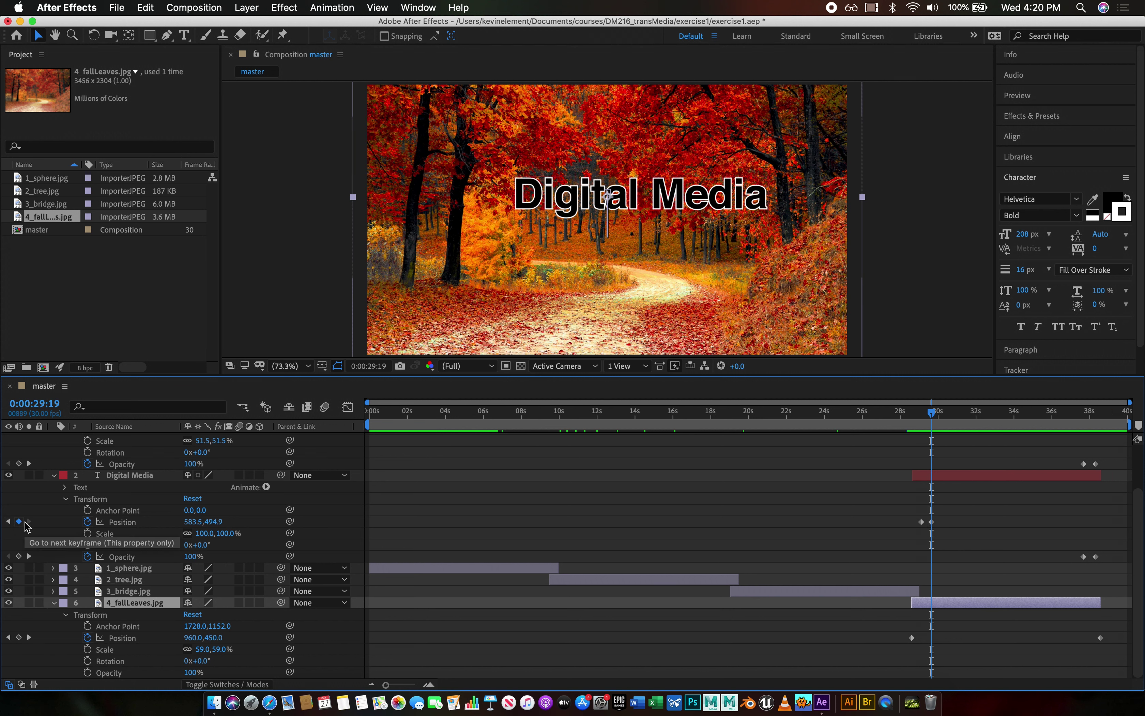
click(29, 556)
click(29, 556)
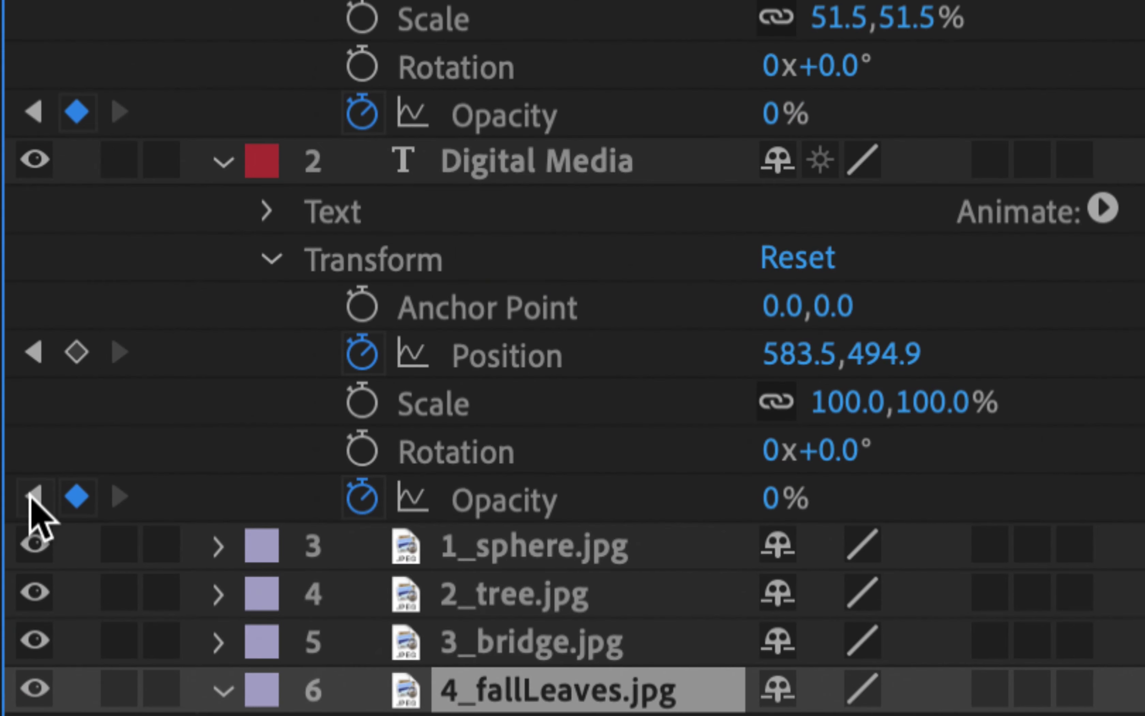
click(9, 557)
click(118, 497)
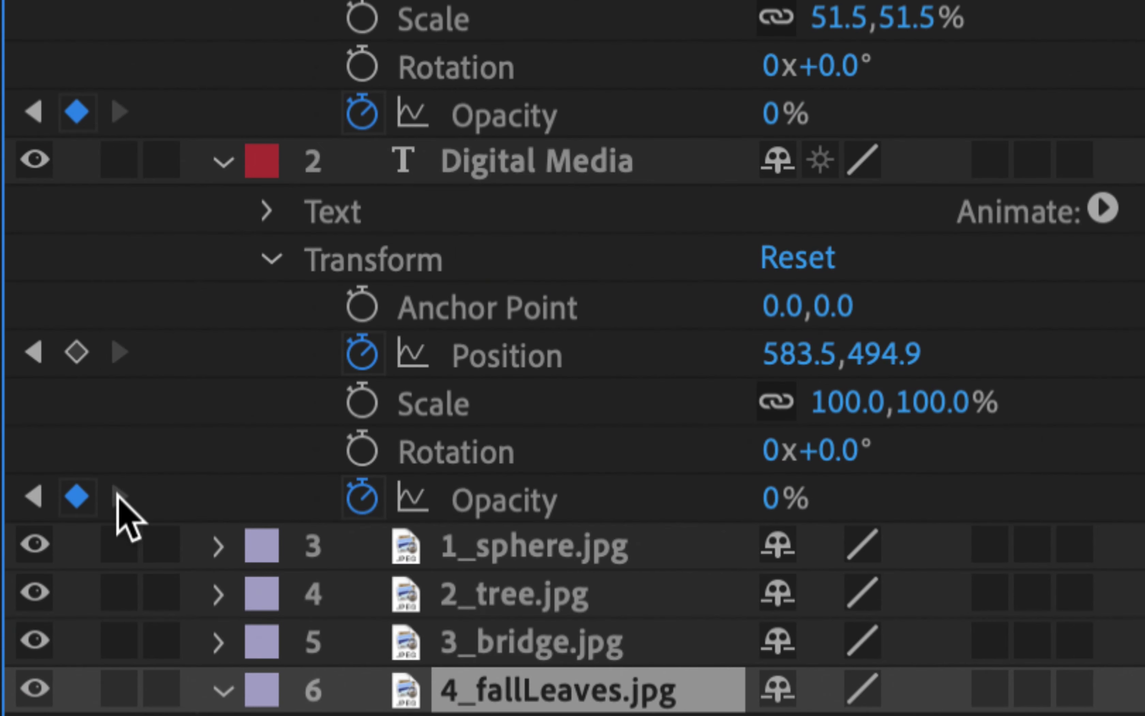
click(8, 557)
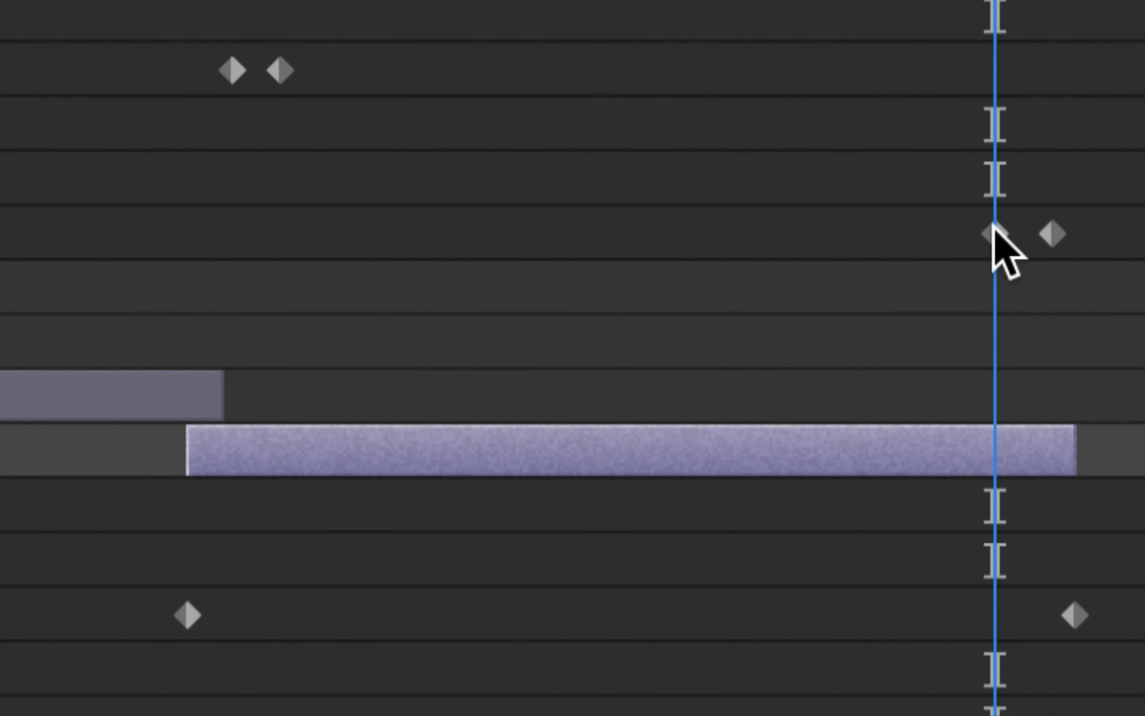
Keyframe 4_fallLeaves.jpg Opacity, fading from 100% to 0% at 0:00:38:09, then return the playhead to 34:06.
mouse_move(999, 245)
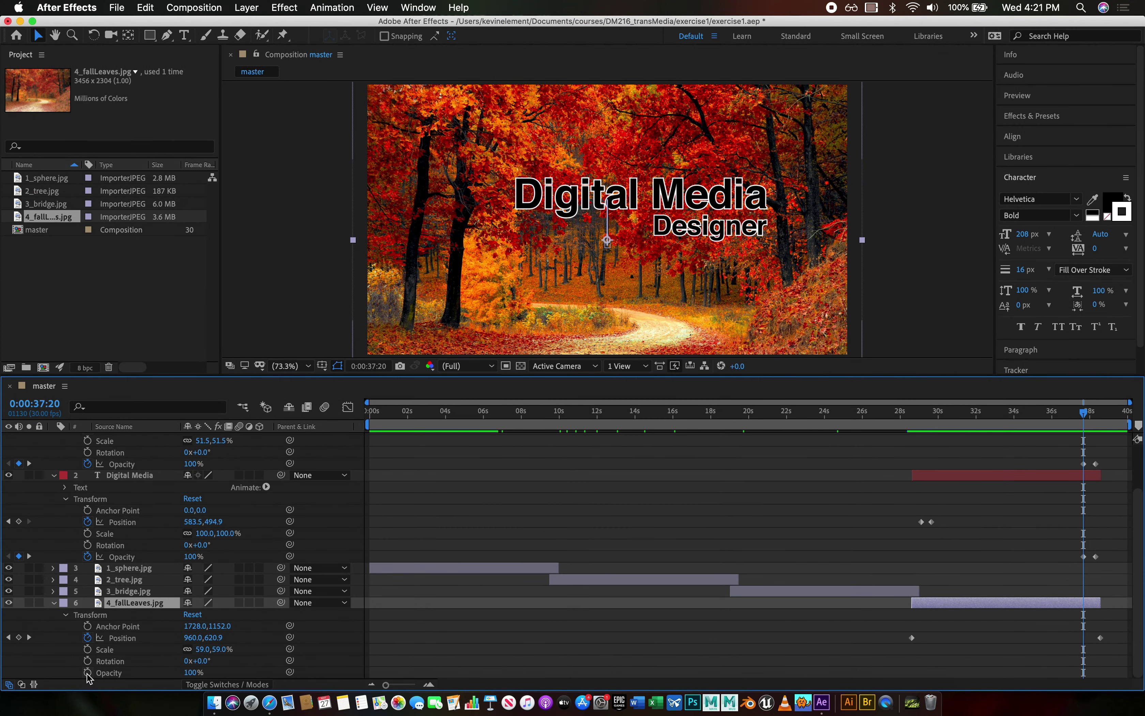
click(88, 673)
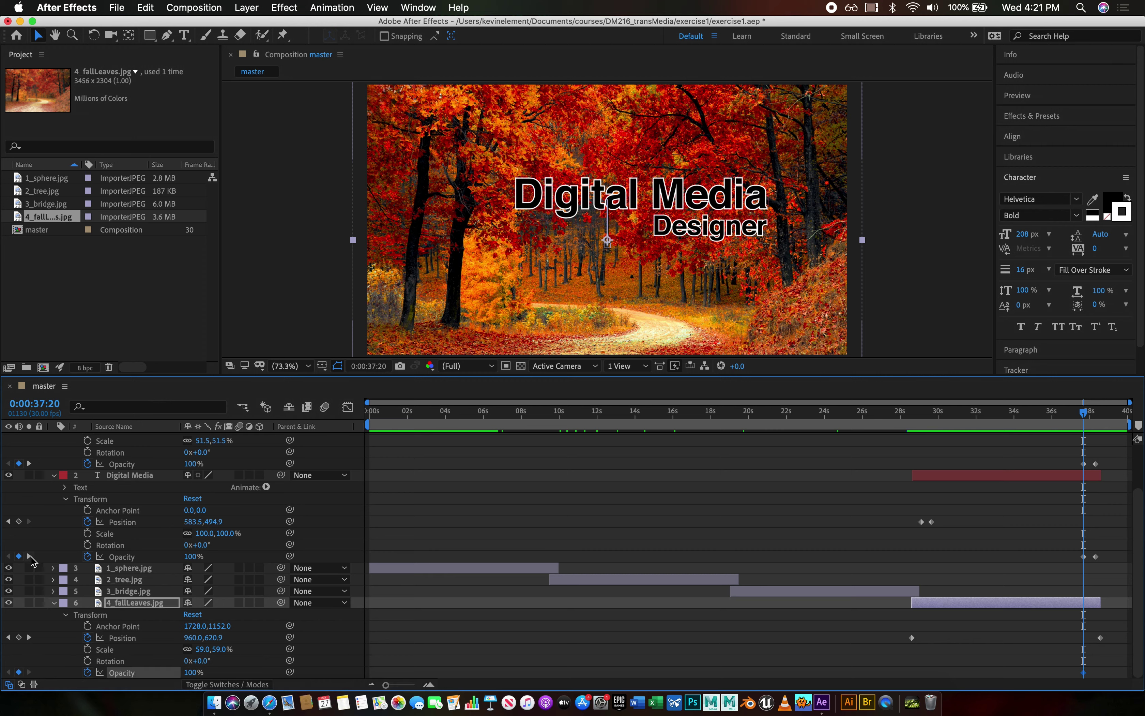
click(29, 557)
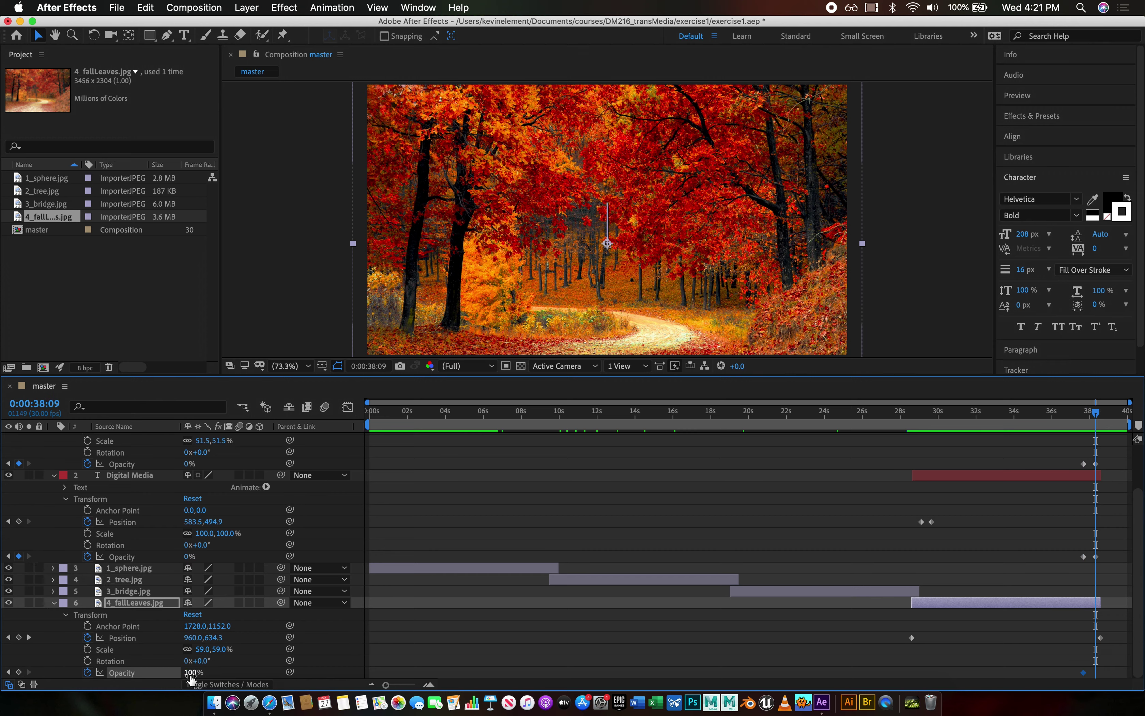
drag(194, 673, 4, 656)
drag(1097, 419, 1020, 417)
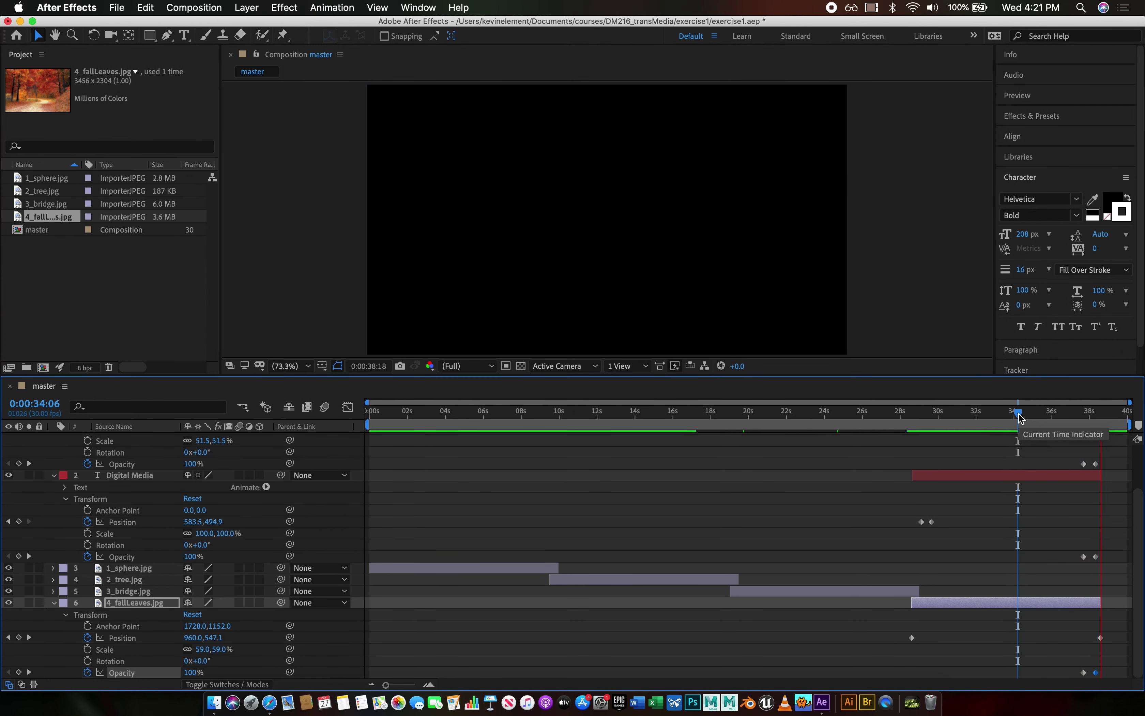
Select both titles' Opacity fade keyframes and shift them earlier to about 0:00:36:21.
key(space)
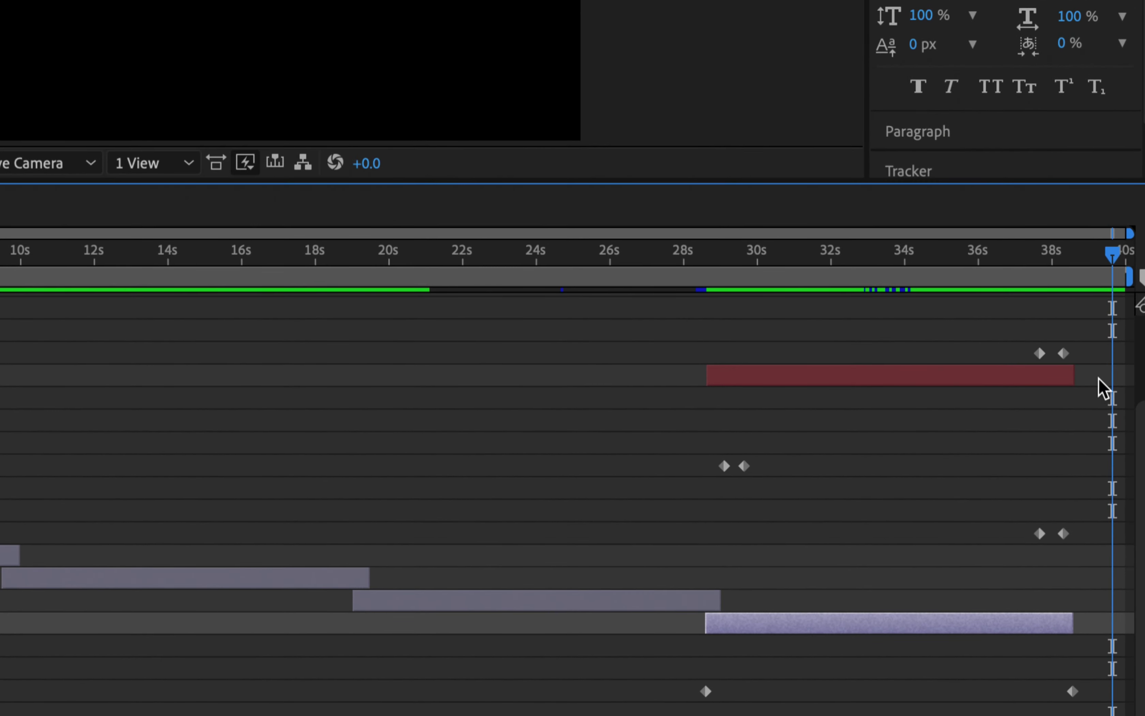
drag(1086, 335, 1021, 363)
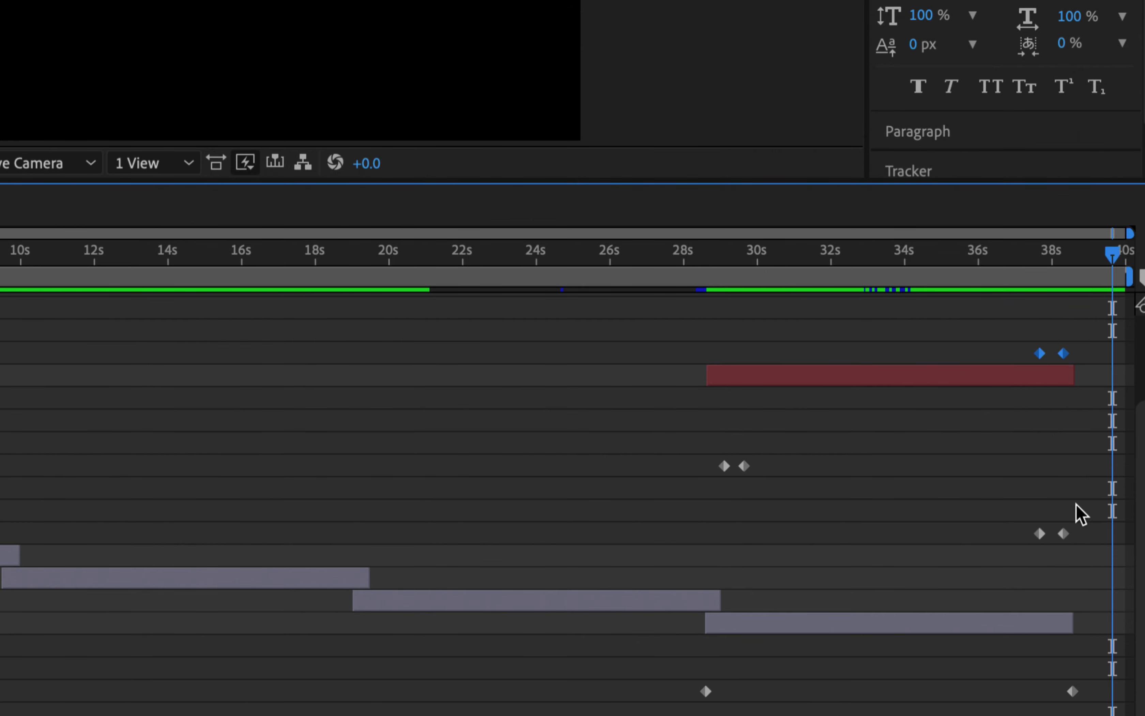
drag(1077, 508, 1024, 552)
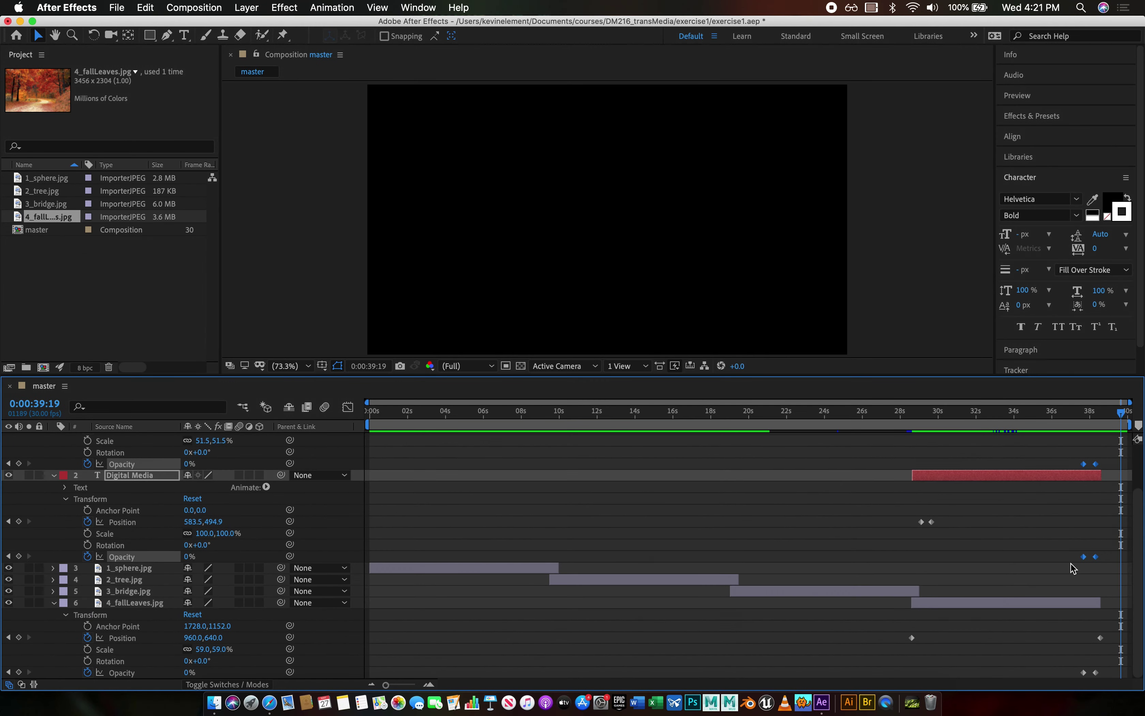
drag(1085, 558, 1068, 559)
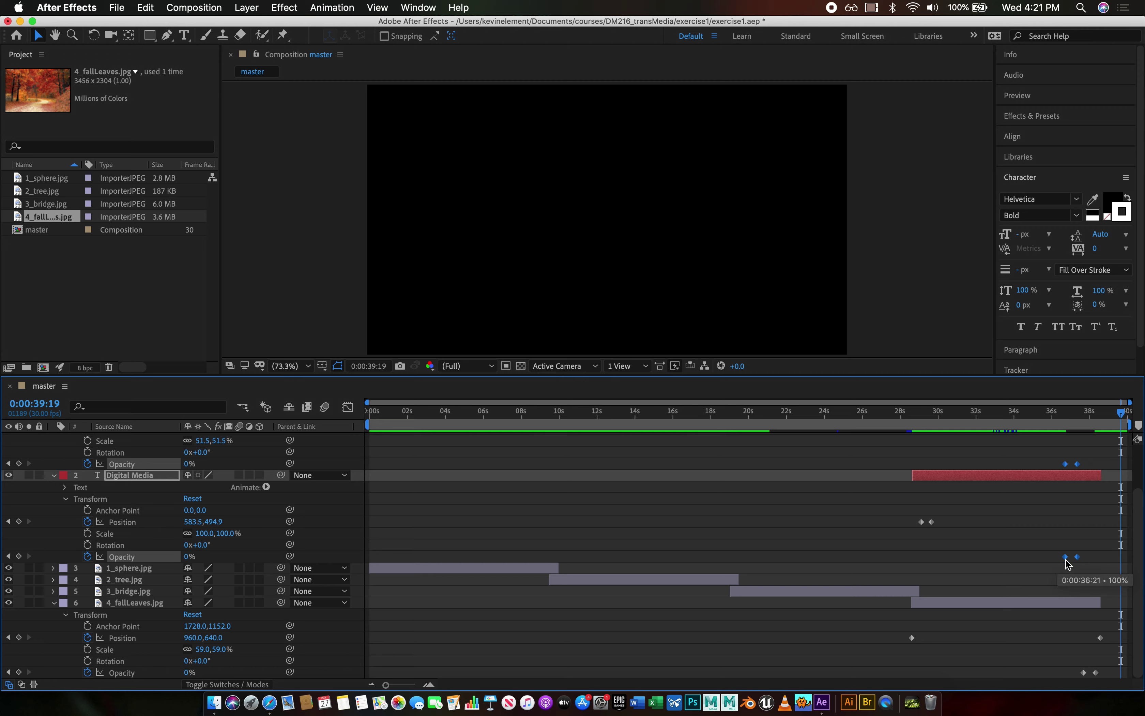
Preview the closing fade-out of the fall-leaves photo and both titles.
drag(1065, 416, 1021, 417)
click(939, 225)
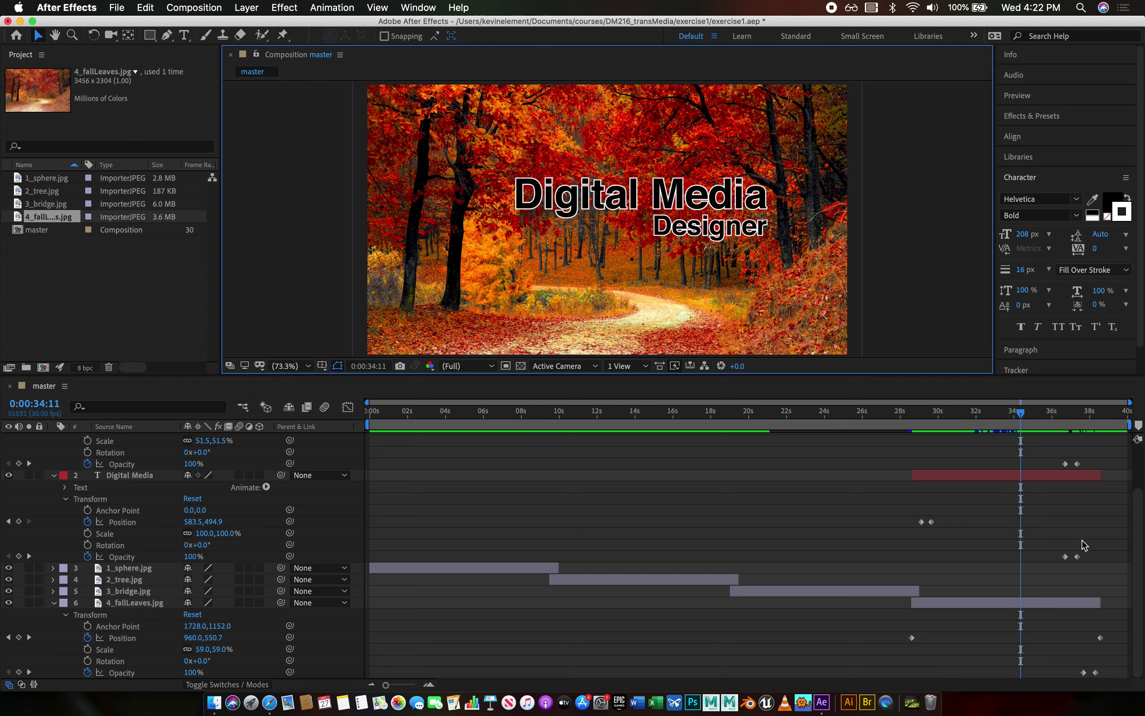
key(space)
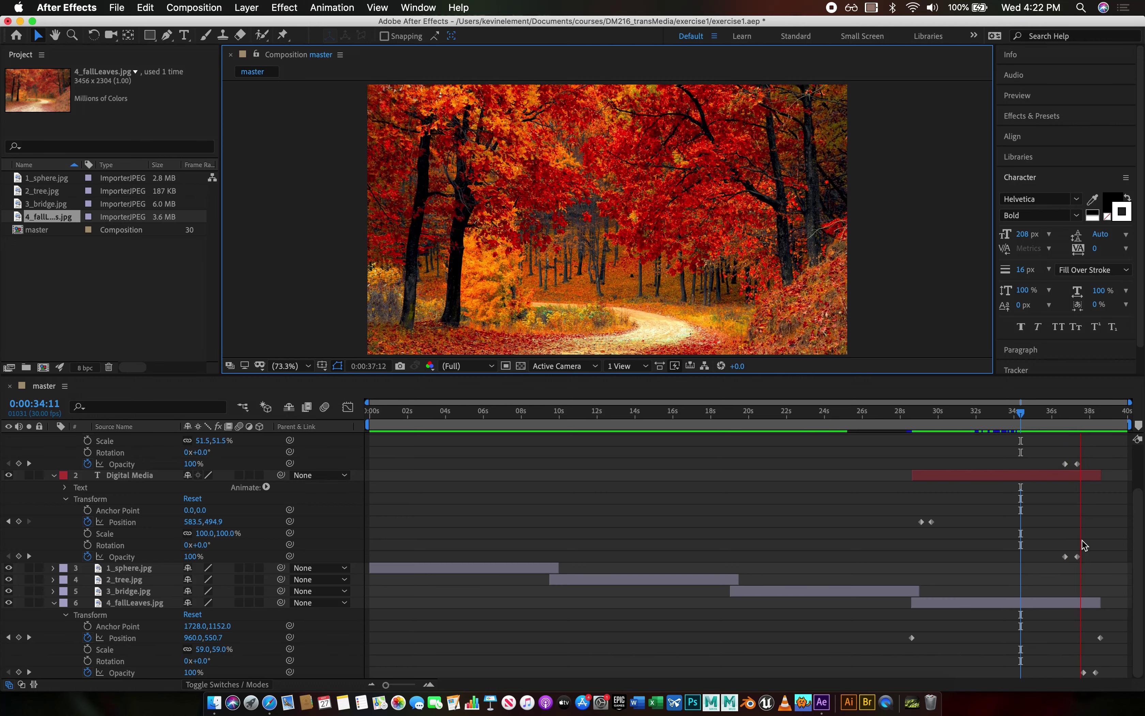
key(space)
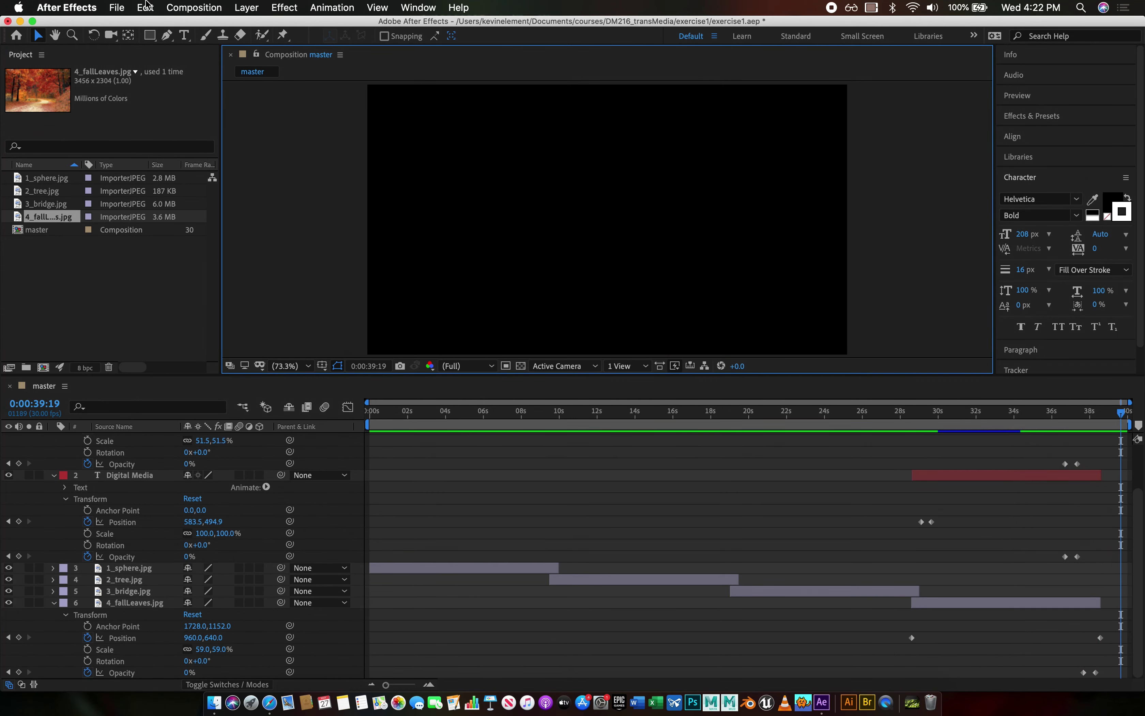
Save the project from the File menu.
click(114, 13)
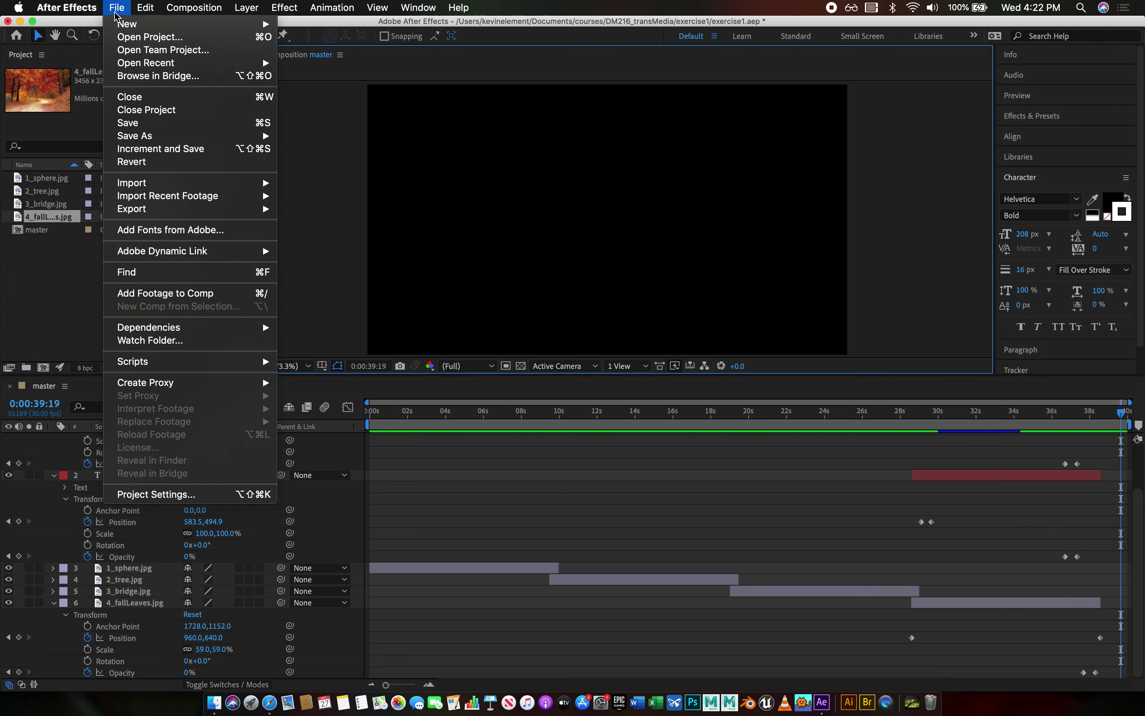
click(152, 130)
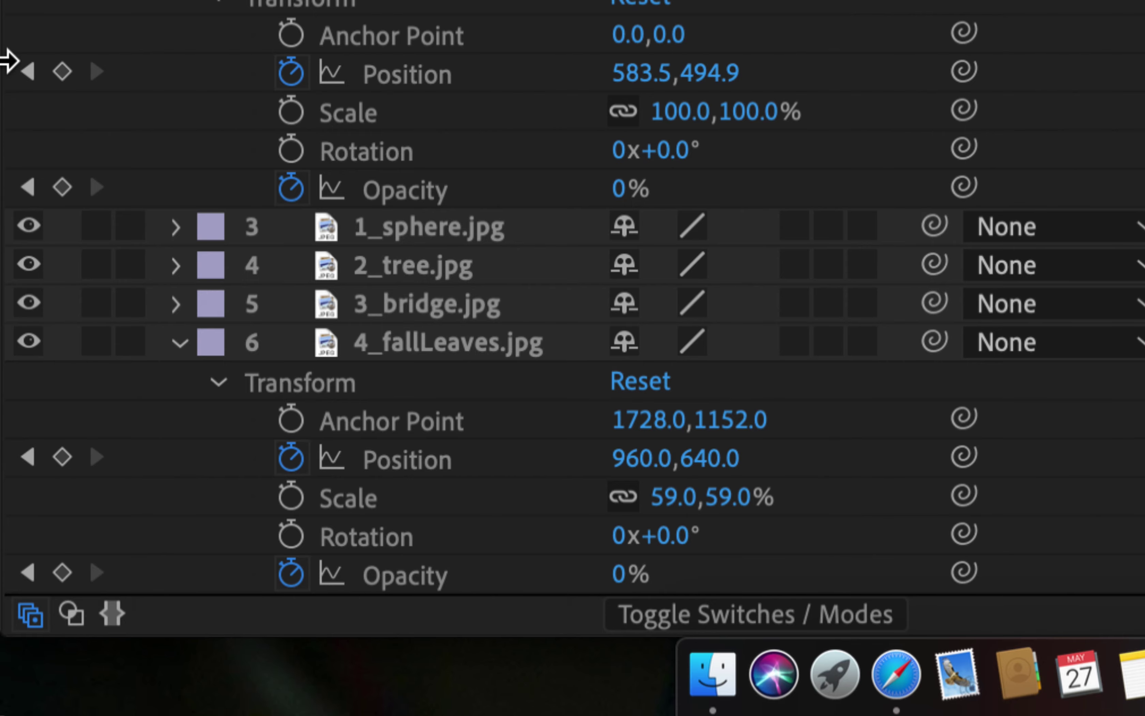
scroll(52, 232, up, 3)
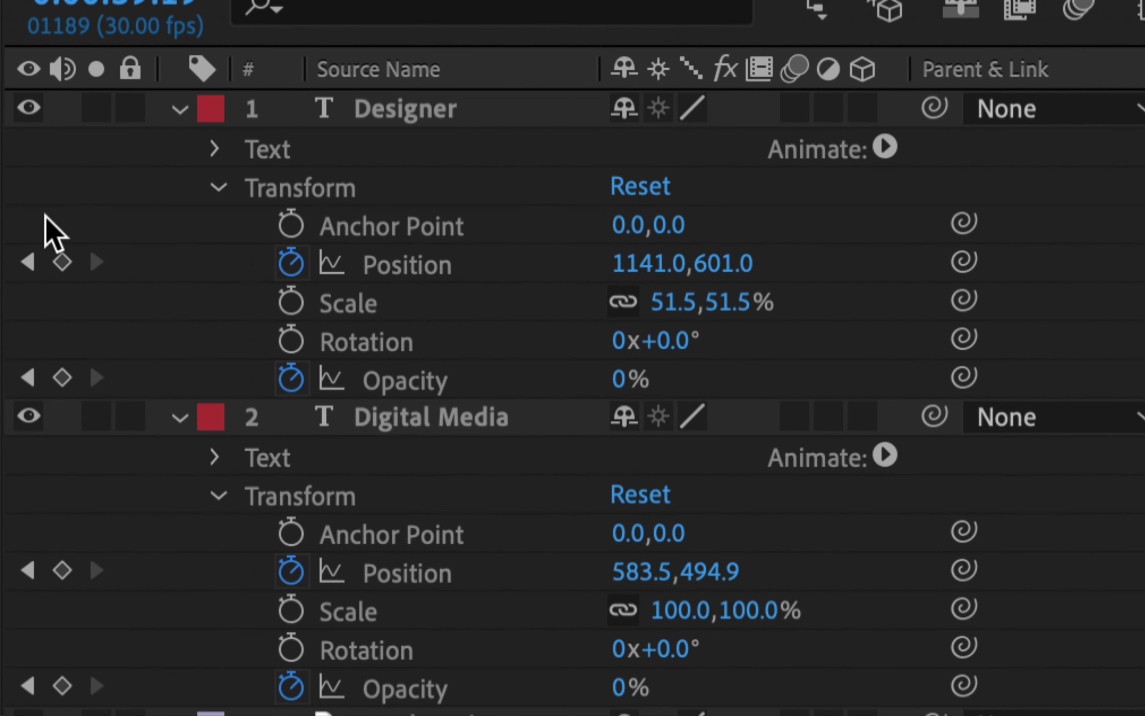
scroll(52, 232, down, 3)
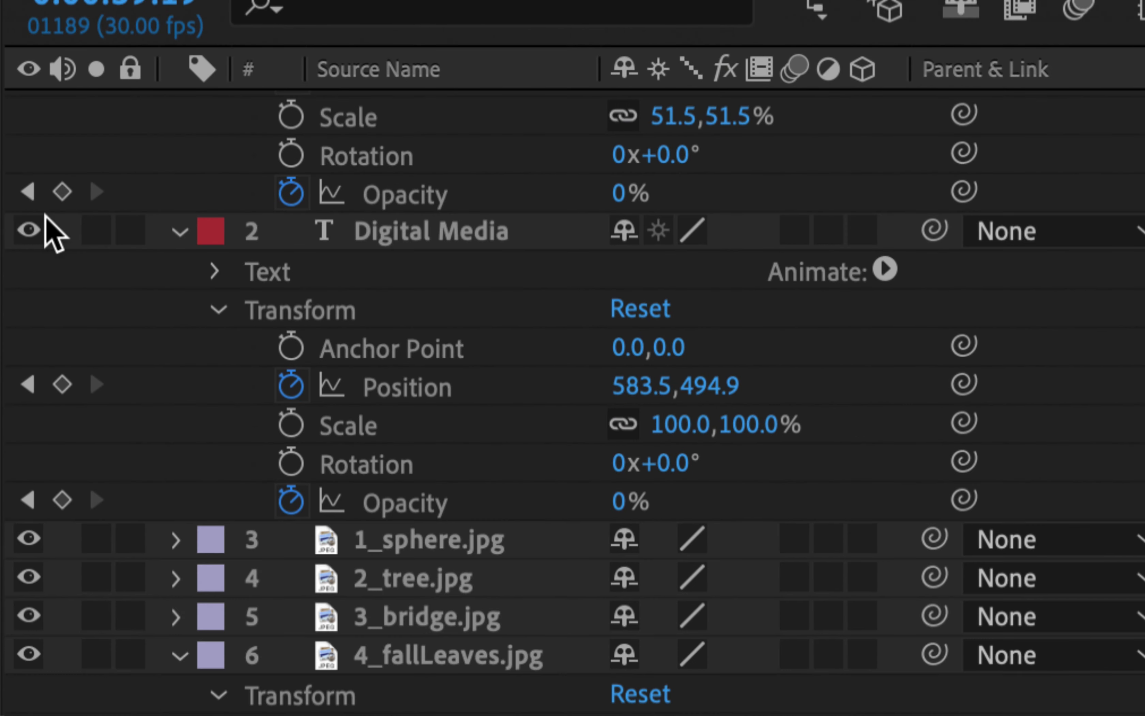
scroll(227, 328, up, 3)
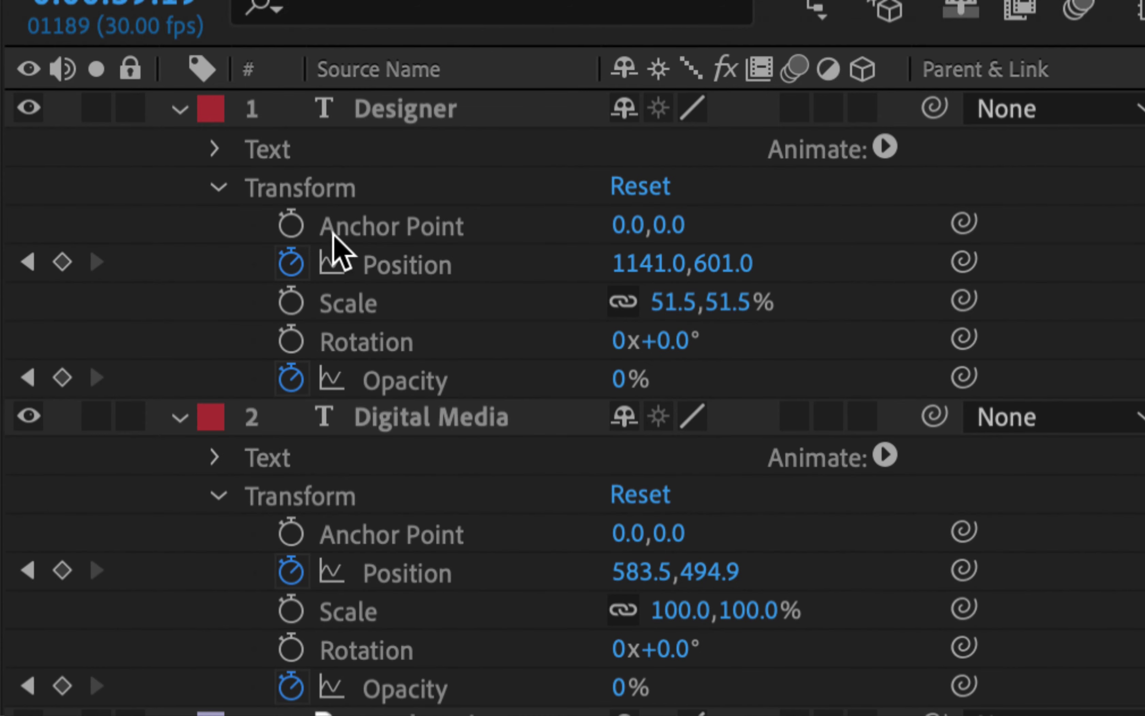
Collapse the Designer, Digital Media and 4_fallLeaves.jpg layers and their Transform groups.
click(220, 188)
click(215, 302)
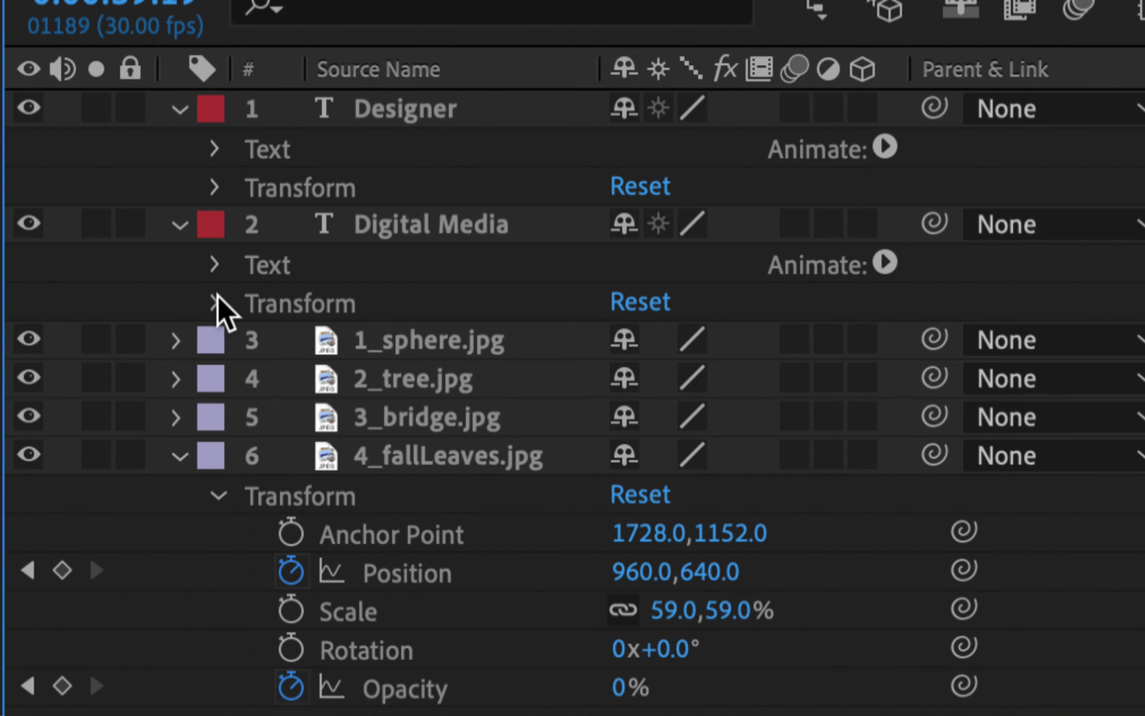
click(181, 226)
click(180, 112)
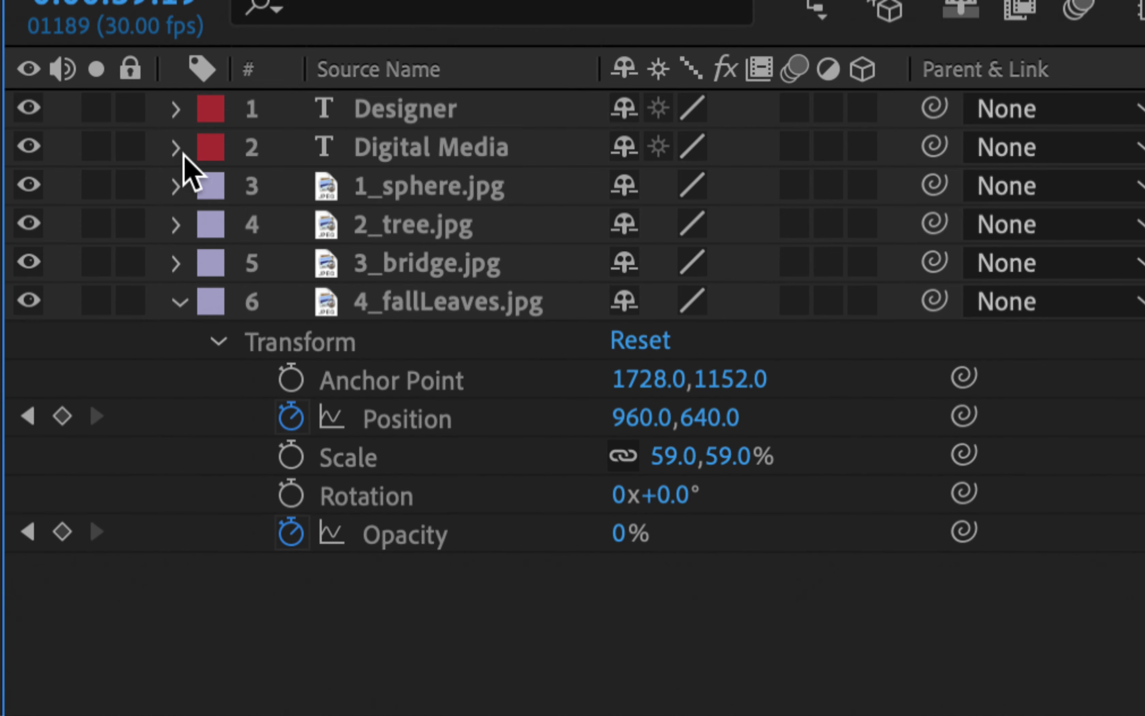
click(218, 341)
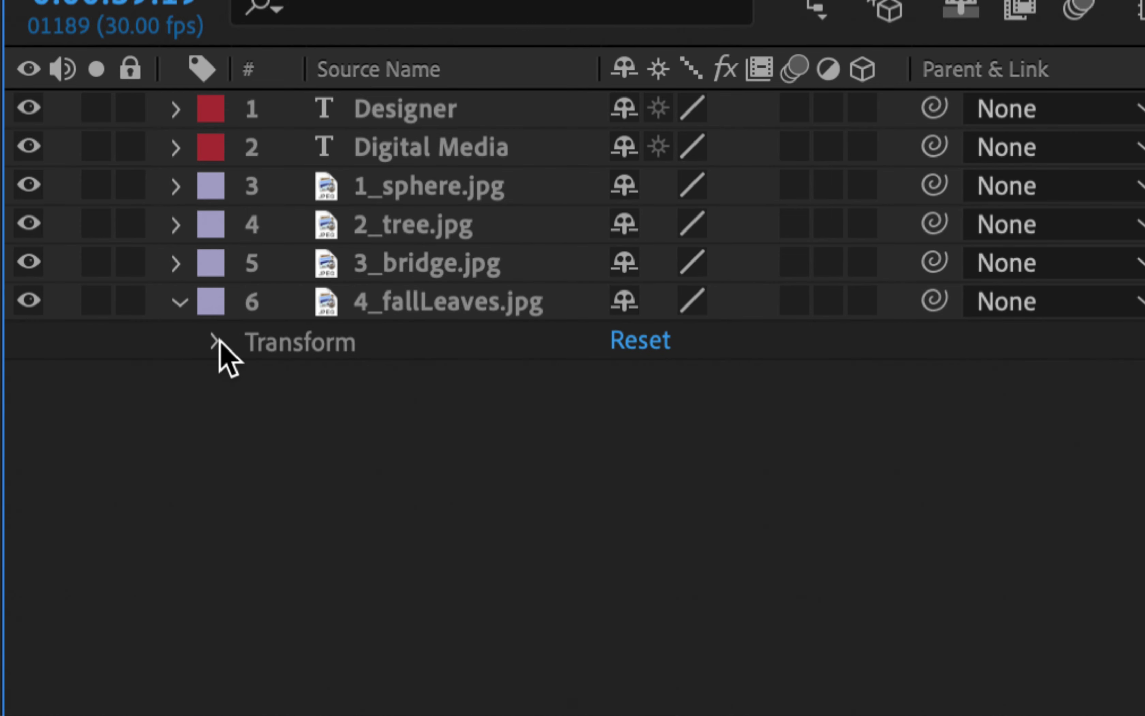
click(175, 302)
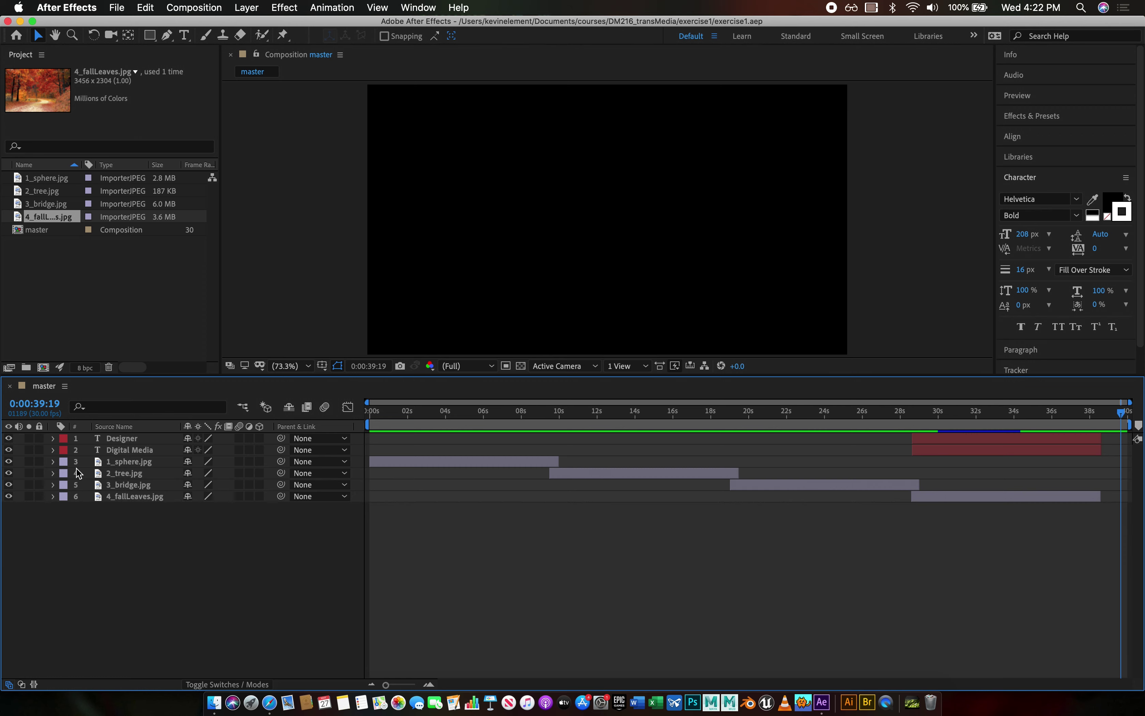
Bring up the File > Export submenu listing Add to Render Queue and Adobe Media Encoder Queue.
click(117, 7)
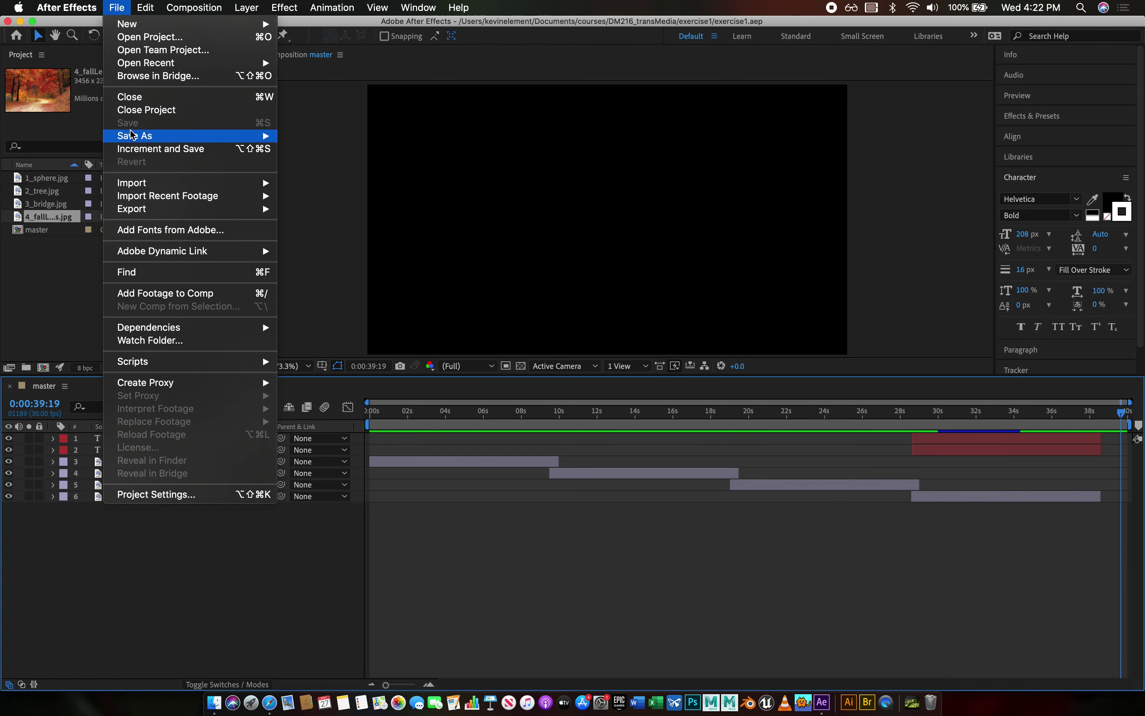
mouse_move(133, 135)
click(55, 132)
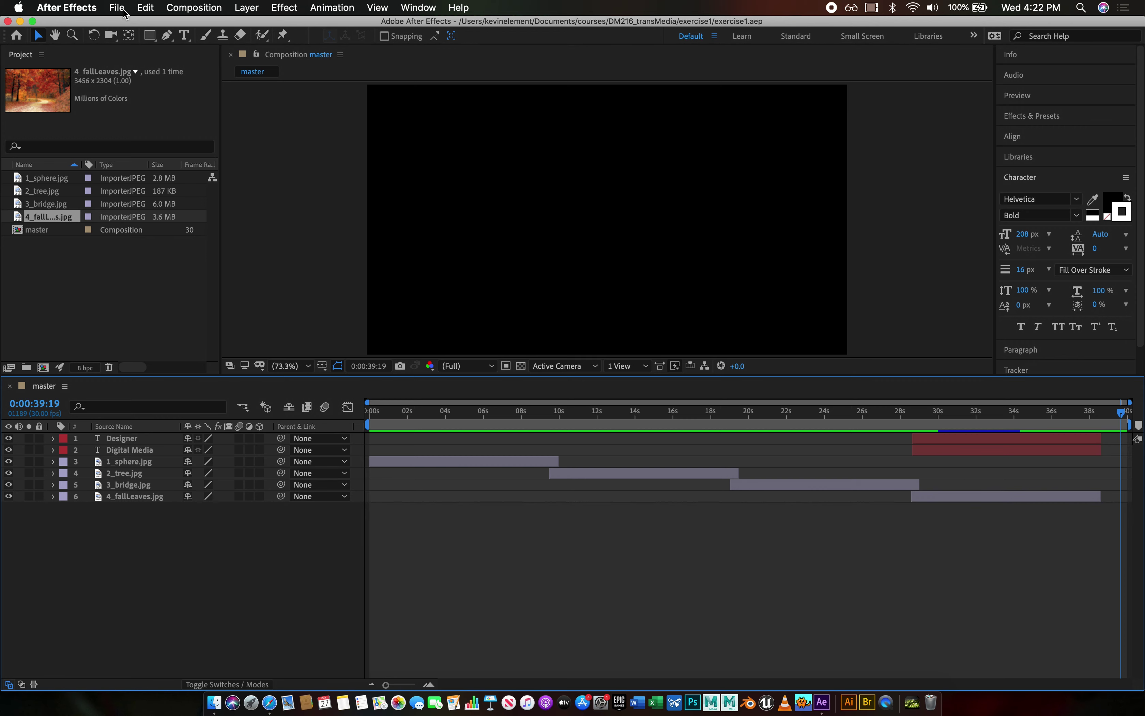
click(125, 13)
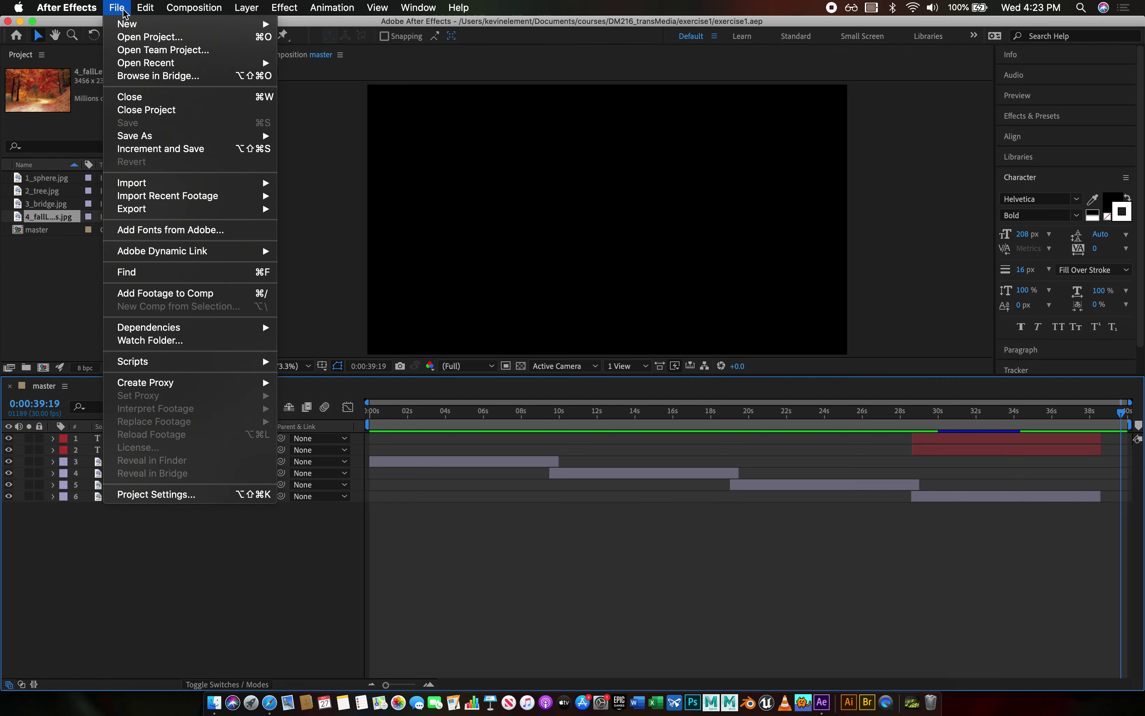
mouse_move(154, 211)
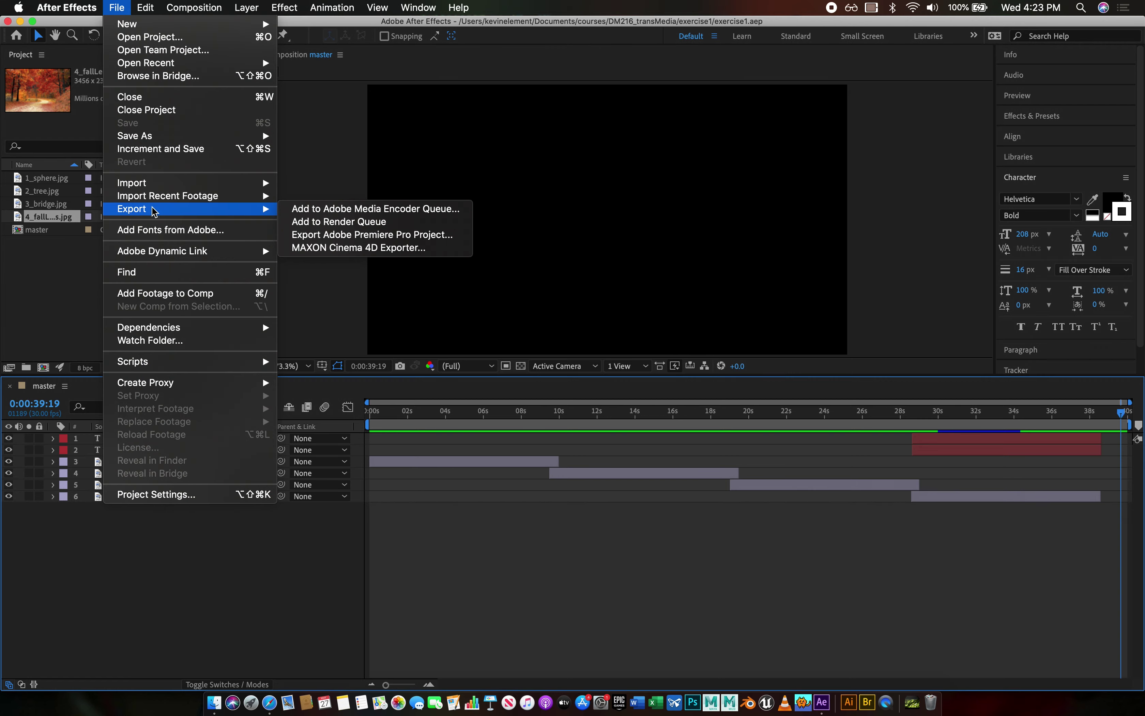